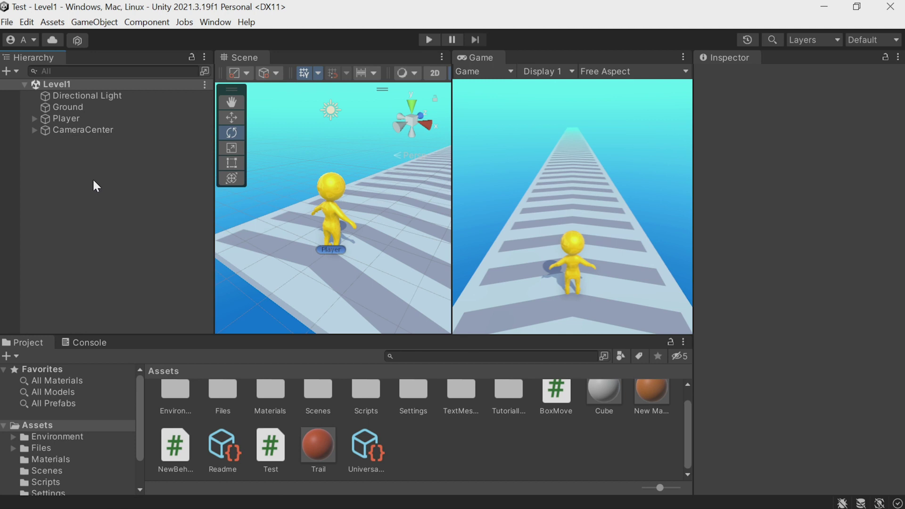
Expand the Player's Man model down to its last bones and widen the Hierarchy to read the full bone structure
{"action": "left_click", "coordinate": [34, 118]}
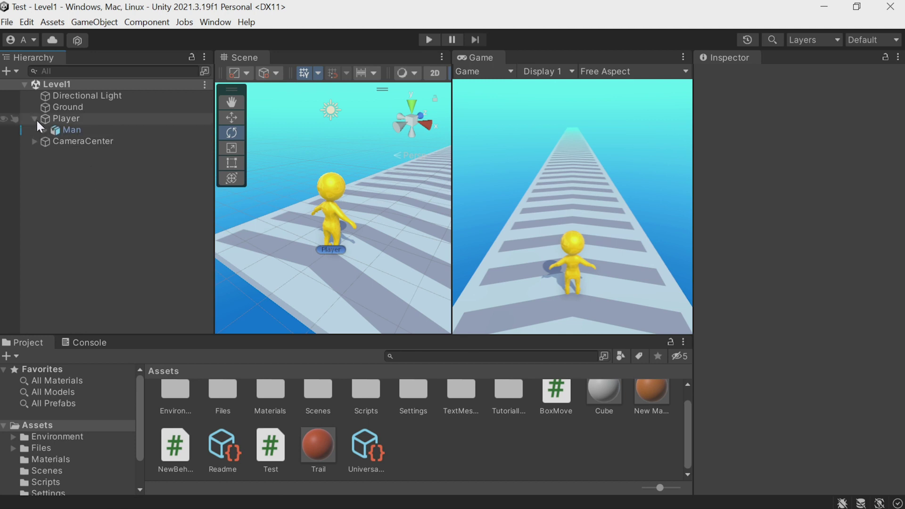
{"action": "scroll", "coordinate": [329, 207], "scroll_direction": "up", "scroll_amount": 3}
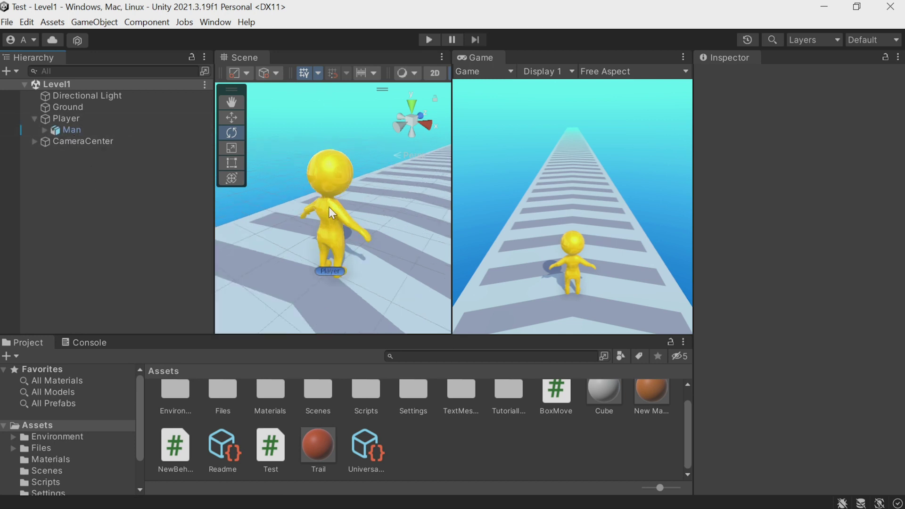
{"action": "left_click", "coordinate": [44, 129]}
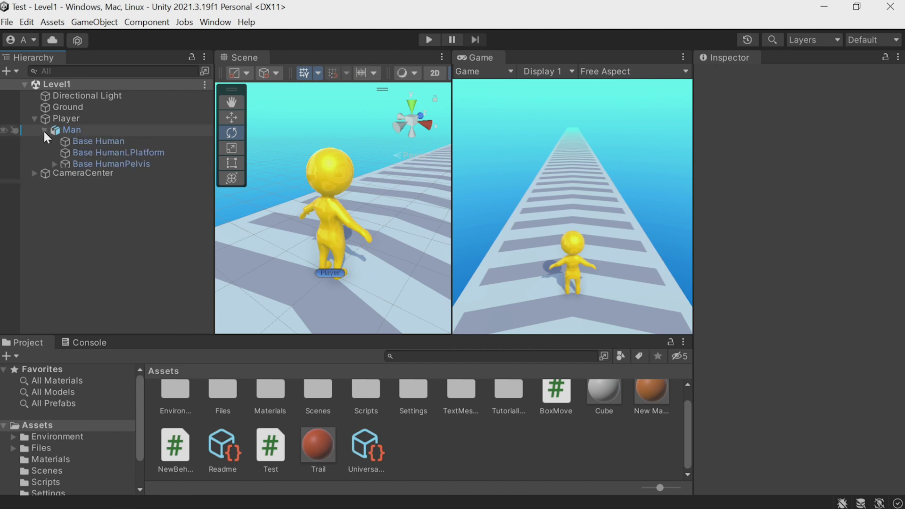
{"action": "left_click", "coordinate": [55, 163]}
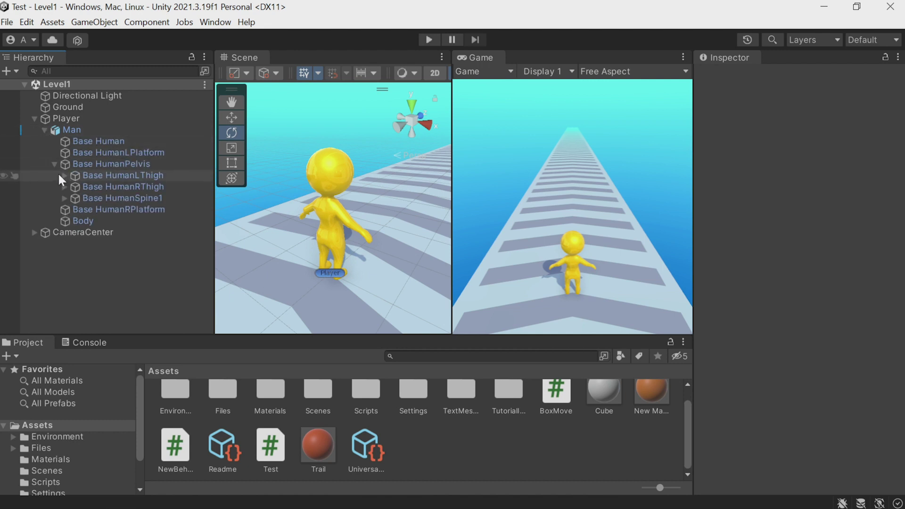
{"action": "left_click", "coordinate": [44, 130]}
{"action": "left_click", "coordinate": [44, 129]}
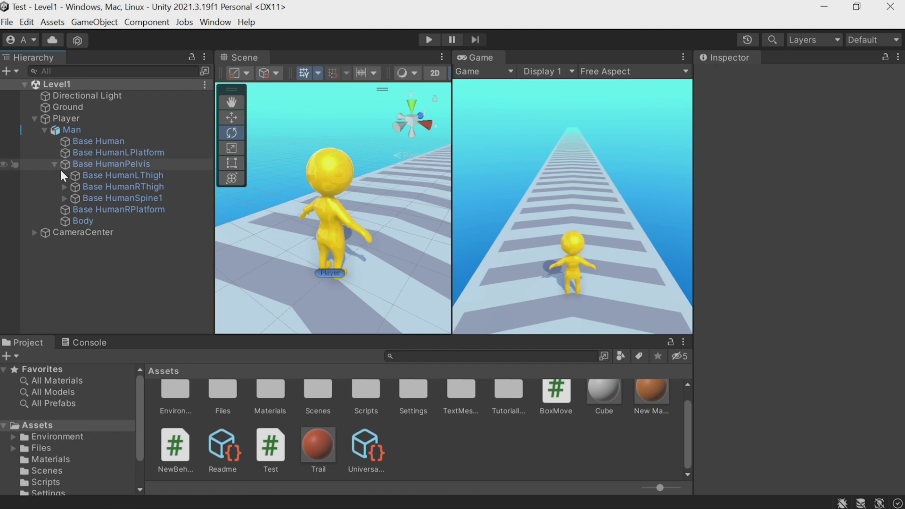
{"action": "left_click", "coordinate": [44, 130]}
{"action": "left_click", "coordinate": [44, 130], "text": "alt"}
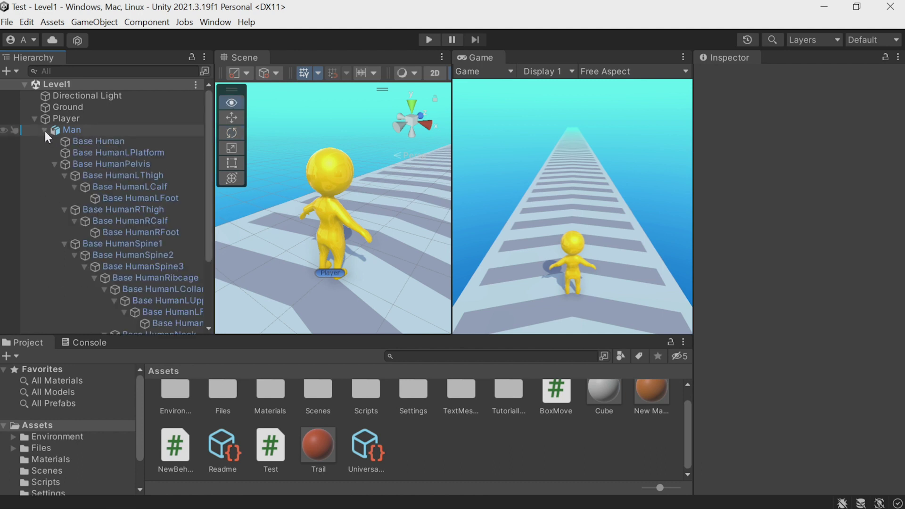
{"action": "scroll", "coordinate": [120, 170], "scroll_direction": "down", "scroll_amount": 2}
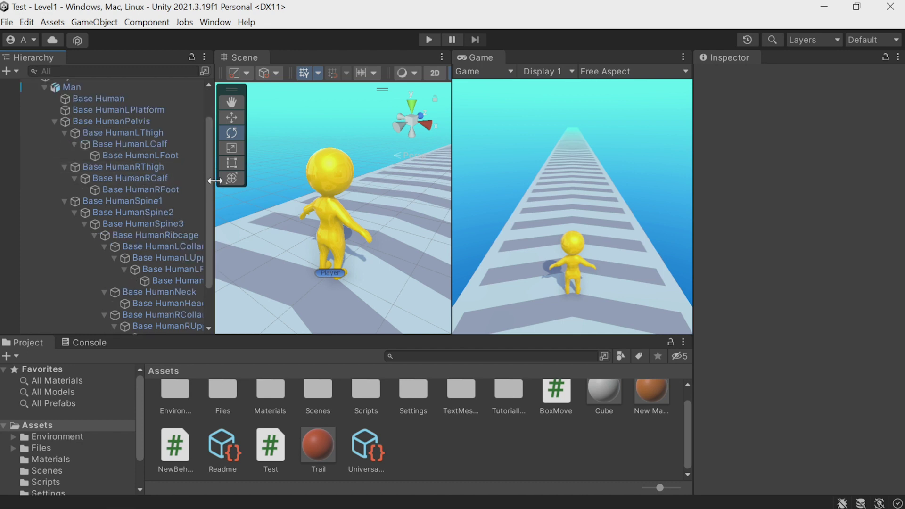
{"action": "left_click_drag", "start_coordinate": [215, 180], "coordinate": [231, 180]}
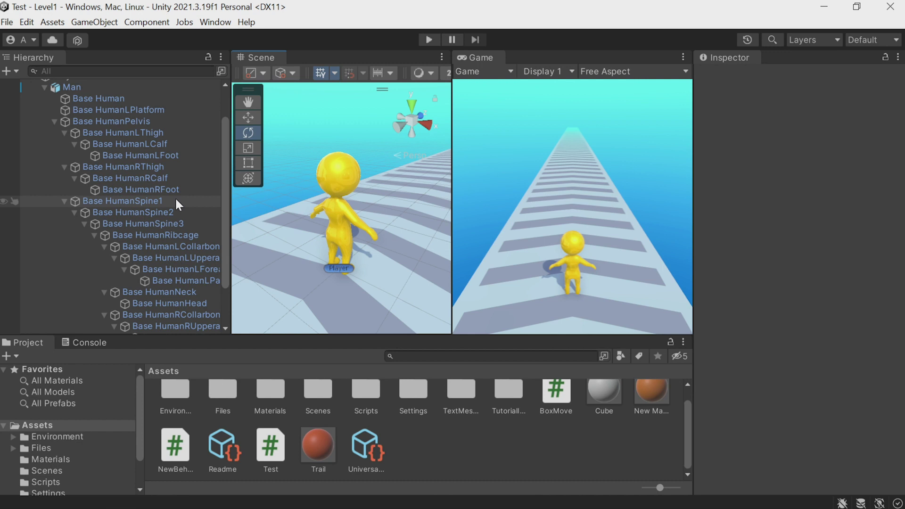
Try rotating the Base HumanSpine1 bone in the scene, and undo the rotation
{"action": "left_click", "coordinate": [176, 201]}
{"action": "scroll", "coordinate": [176, 201], "scroll_direction": "down", "scroll_amount": 2}
{"action": "scroll", "coordinate": [178, 202], "scroll_direction": "up", "scroll_amount": 2}
{"action": "left_click_drag", "start_coordinate": [300, 216], "coordinate": [290, 182]}
{"action": "key", "text": "ctrl+z"}
{"action": "key", "text": "ctrl+z"}
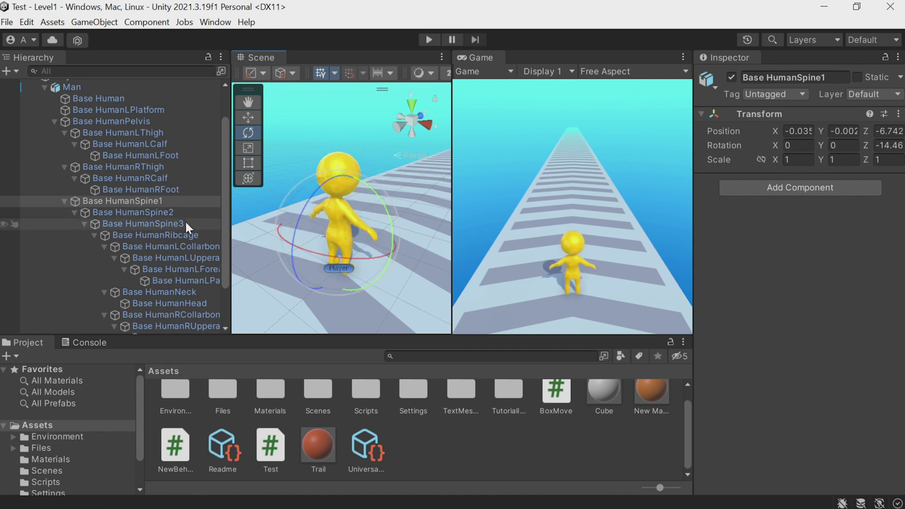
Inspect the Base HumanNeck bone and the Body mesh object of the Man model
{"action": "scroll", "coordinate": [186, 224], "scroll_direction": "down", "scroll_amount": 3}
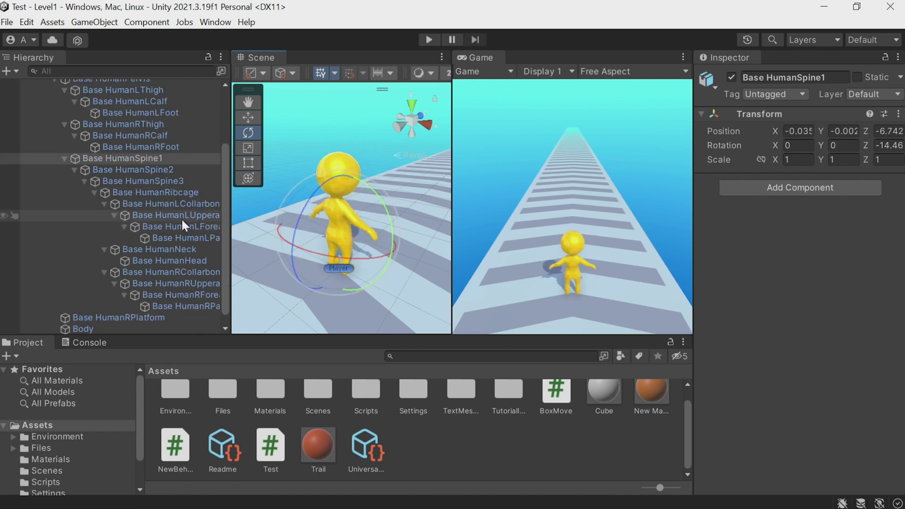
{"action": "left_click", "coordinate": [178, 249]}
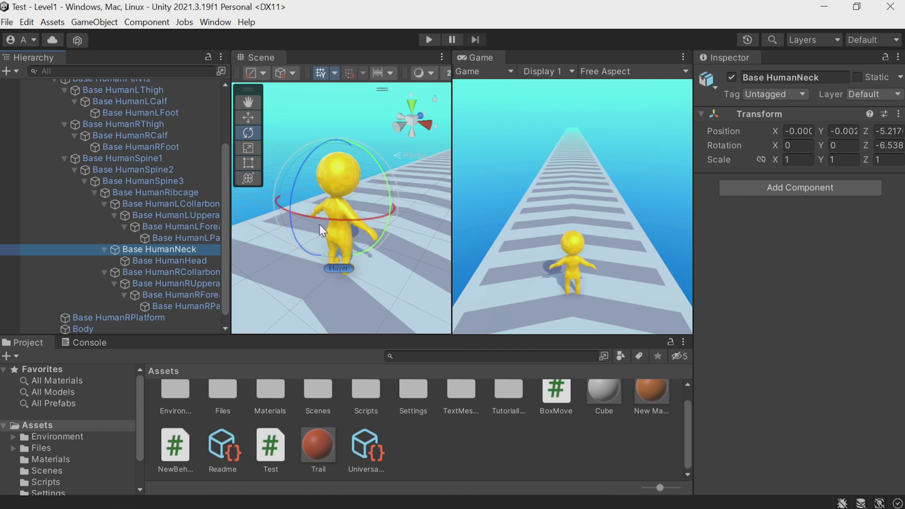
{"action": "scroll", "coordinate": [142, 259], "scroll_direction": "down", "scroll_amount": 1}
{"action": "left_click", "coordinate": [118, 315]}
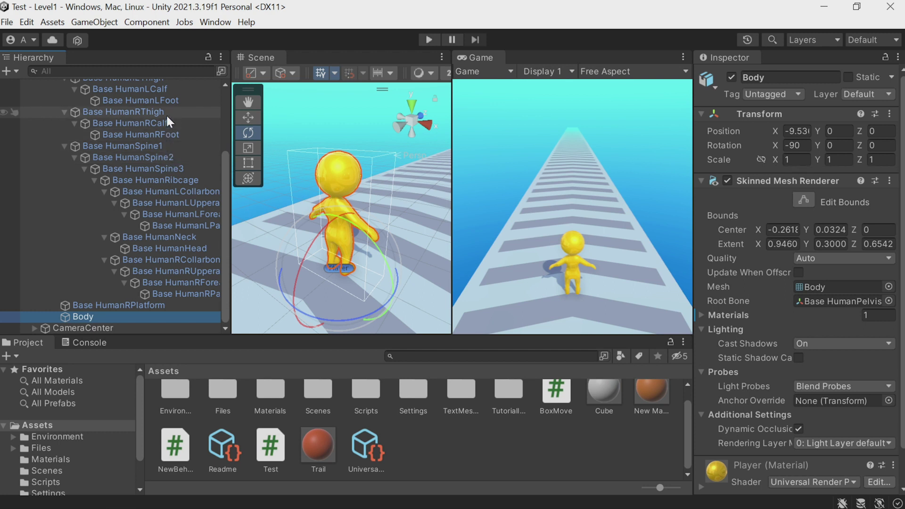
Try rotating the Base HumanRThigh bone in the scene, and undo the rotation
{"action": "scroll", "coordinate": [166, 174], "scroll_direction": "up", "scroll_amount": 2}
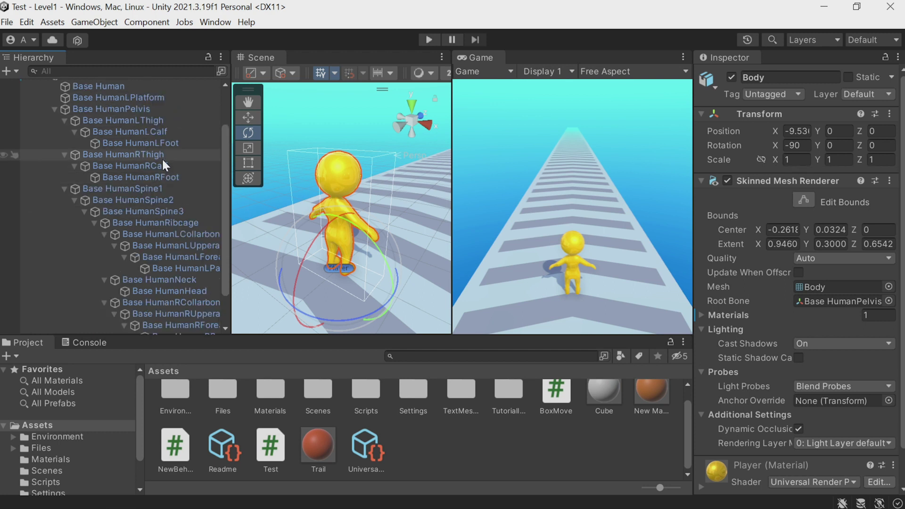
{"action": "left_click", "coordinate": [163, 155]}
{"action": "left_click_drag", "start_coordinate": [376, 208], "coordinate": [304, 172]}
{"action": "key", "text": "ctrl+z"}
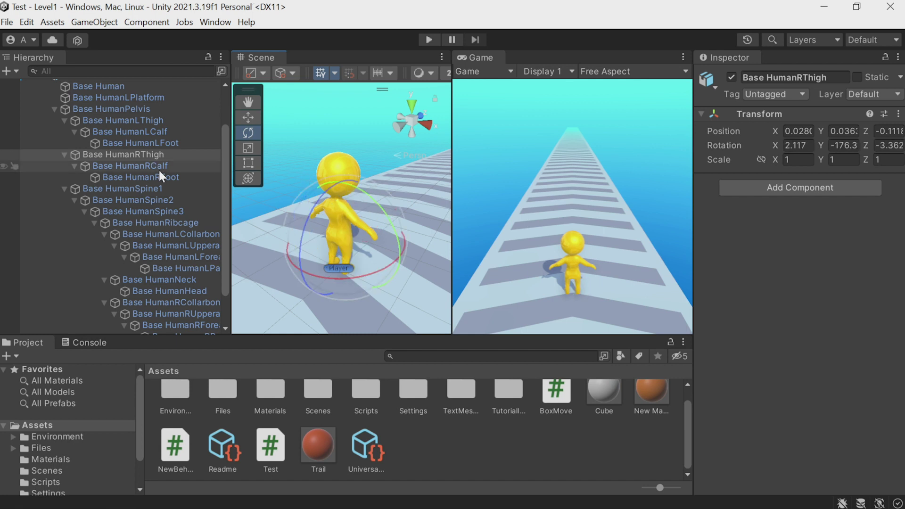
{"action": "scroll", "coordinate": [158, 169], "scroll_direction": "up", "scroll_amount": 2}
{"action": "left_click", "coordinate": [246, 117]}
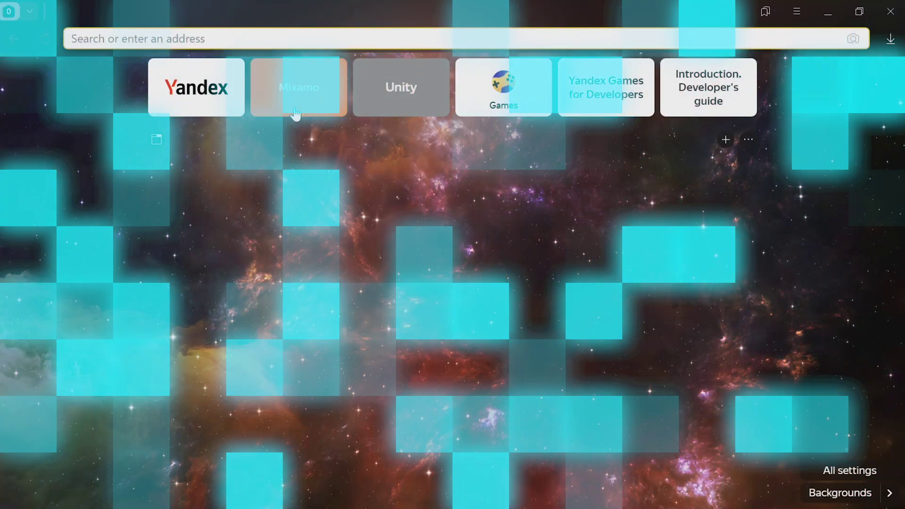
Switch to the browser, open the Mixamo website and log in to the account
{"action": "left_click", "coordinate": [295, 112]}
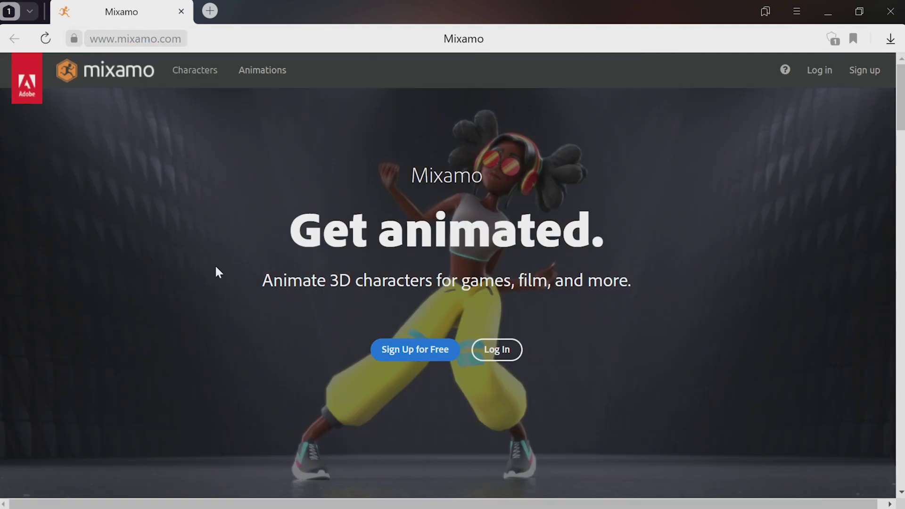
{"action": "left_click", "coordinate": [490, 349]}
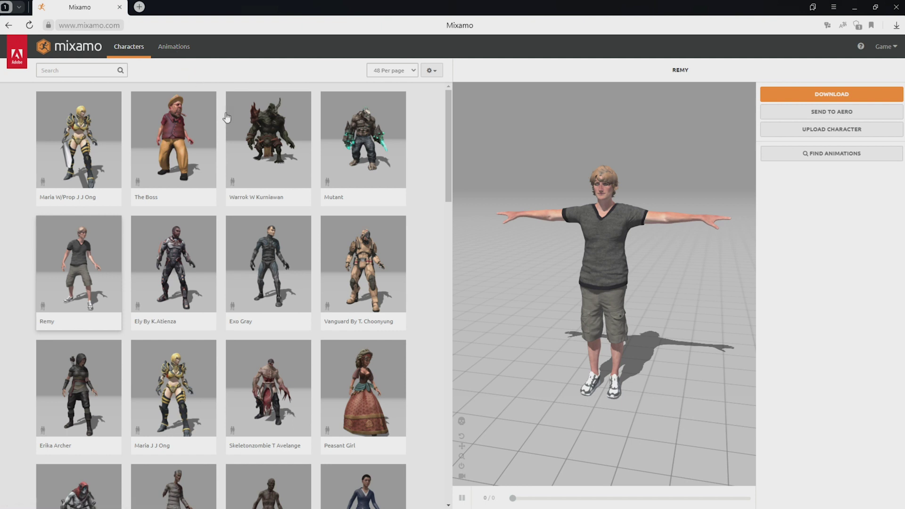
Look through the Mixamo character library and examine the Remy character preview from several angles
{"action": "scroll", "coordinate": [270, 157], "scroll_direction": "down", "scroll_amount": 2}
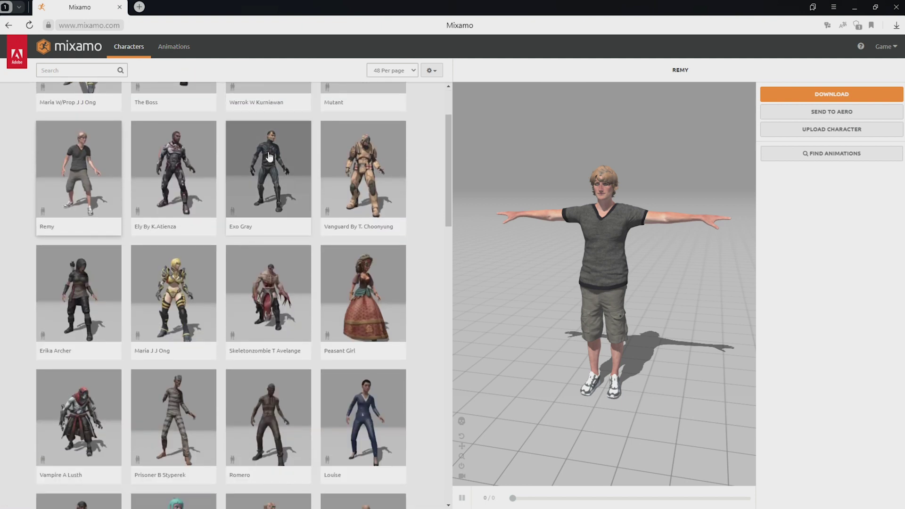
{"action": "scroll", "coordinate": [280, 155], "scroll_direction": "down", "scroll_amount": 3}
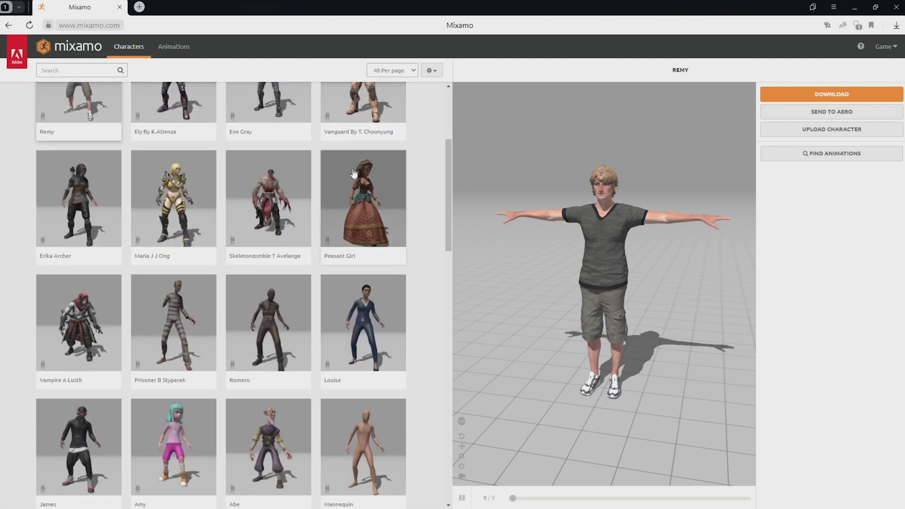
{"action": "scroll", "coordinate": [354, 174], "scroll_direction": "down", "scroll_amount": 3}
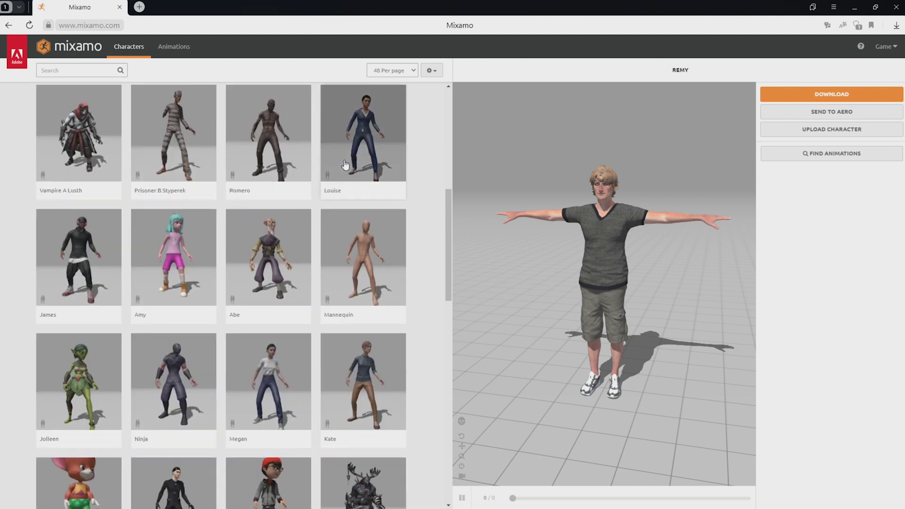
{"action": "scroll", "coordinate": [201, 135], "scroll_direction": "down", "scroll_amount": 3}
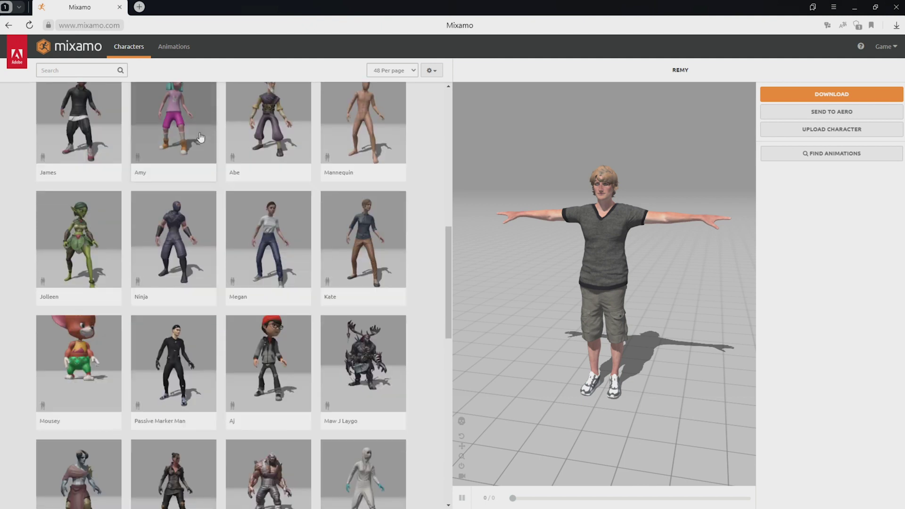
{"action": "scroll", "coordinate": [268, 137], "scroll_direction": "down", "scroll_amount": 3}
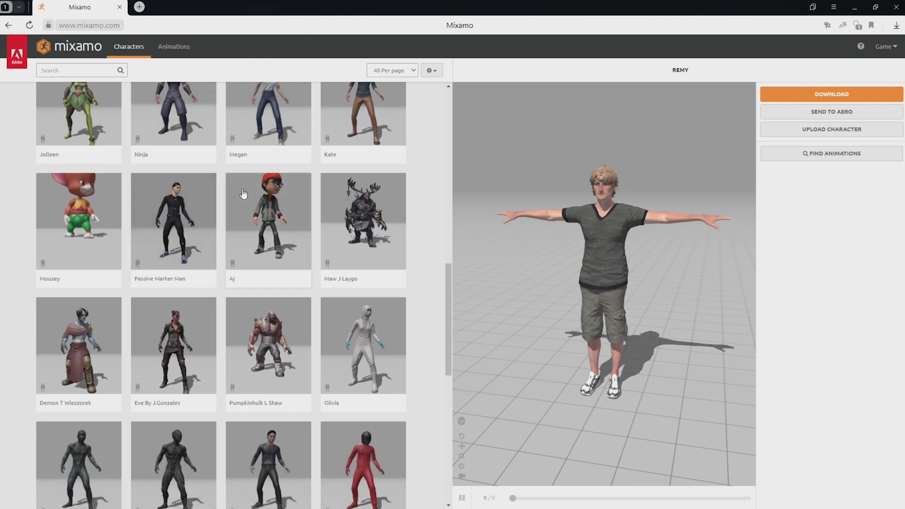
{"action": "scroll", "coordinate": [248, 194], "scroll_direction": "down", "scroll_amount": 1}
{"action": "scroll", "coordinate": [226, 200], "scroll_direction": "down", "scroll_amount": 2}
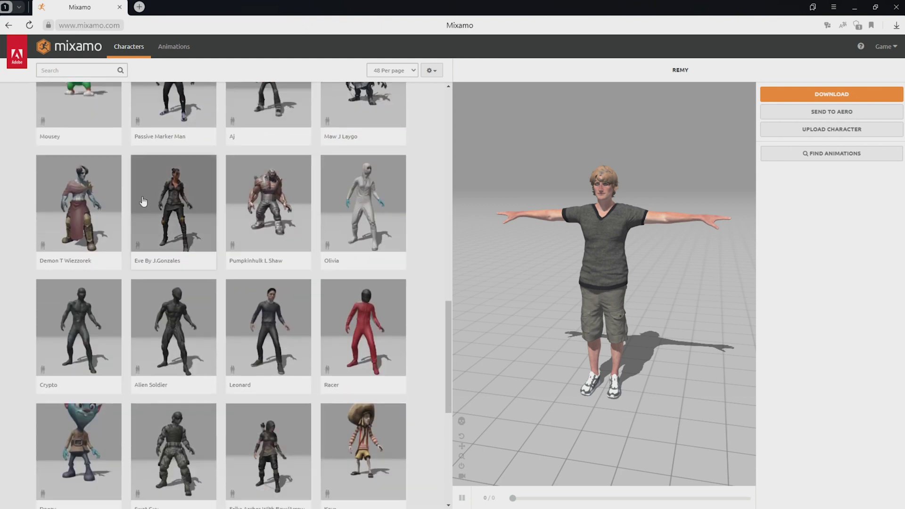
{"action": "scroll", "coordinate": [151, 207], "scroll_direction": "down", "scroll_amount": 5}
{"action": "scroll", "coordinate": [263, 226], "scroll_direction": "down", "scroll_amount": 1}
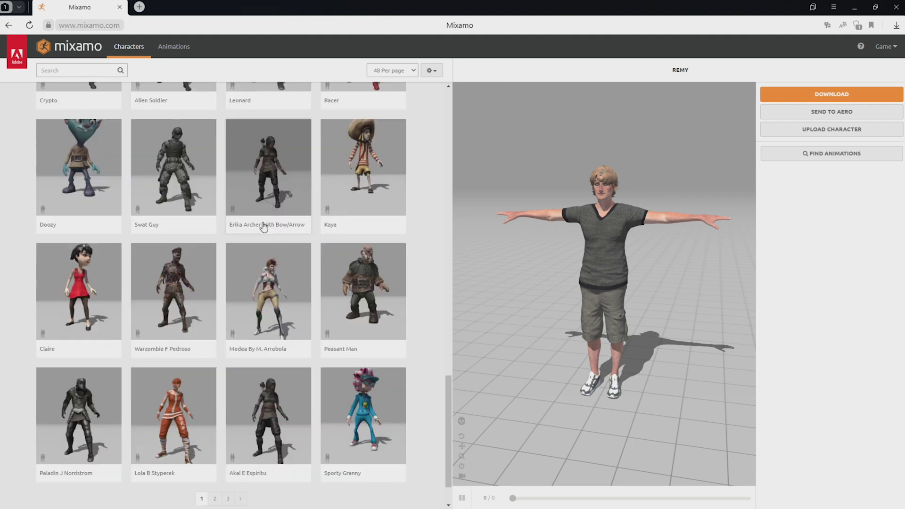
{"action": "scroll", "coordinate": [283, 227], "scroll_direction": "up", "scroll_amount": 2}
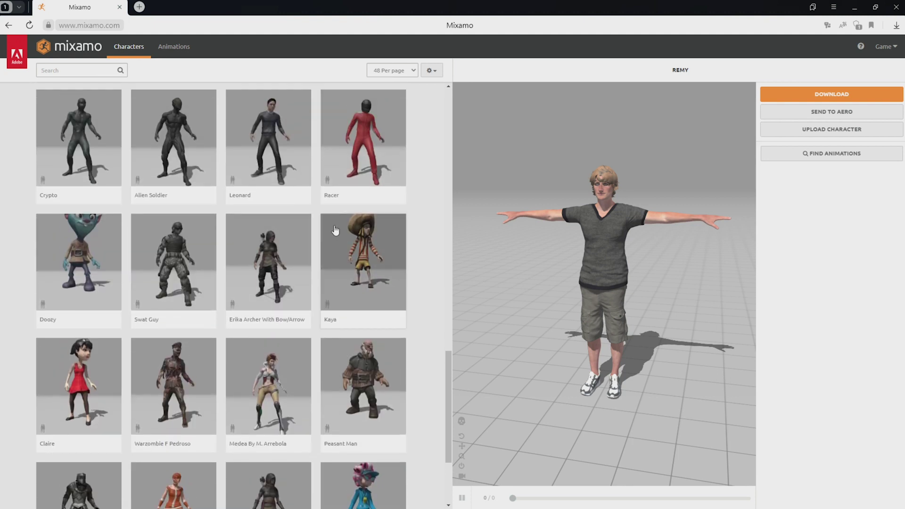
{"action": "scroll", "coordinate": [333, 230], "scroll_direction": "up", "scroll_amount": 7}
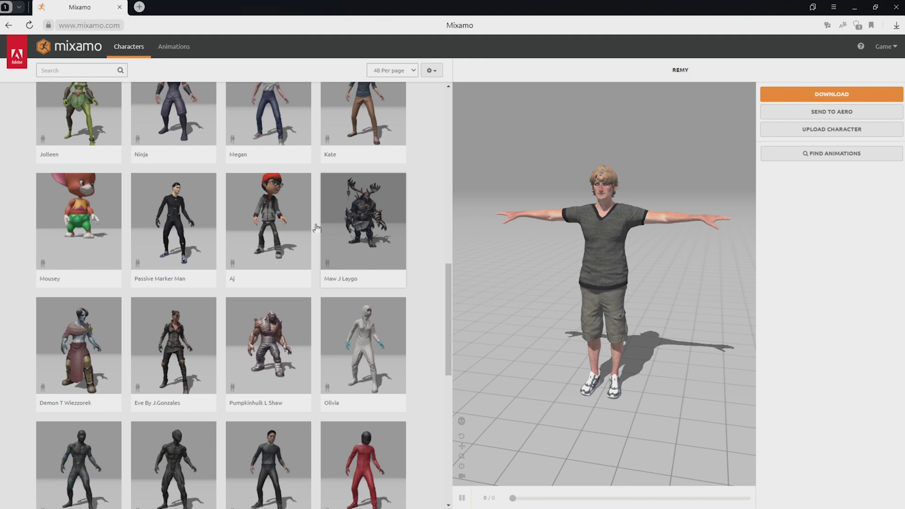
{"action": "scroll", "coordinate": [331, 230], "scroll_direction": "up", "scroll_amount": 7}
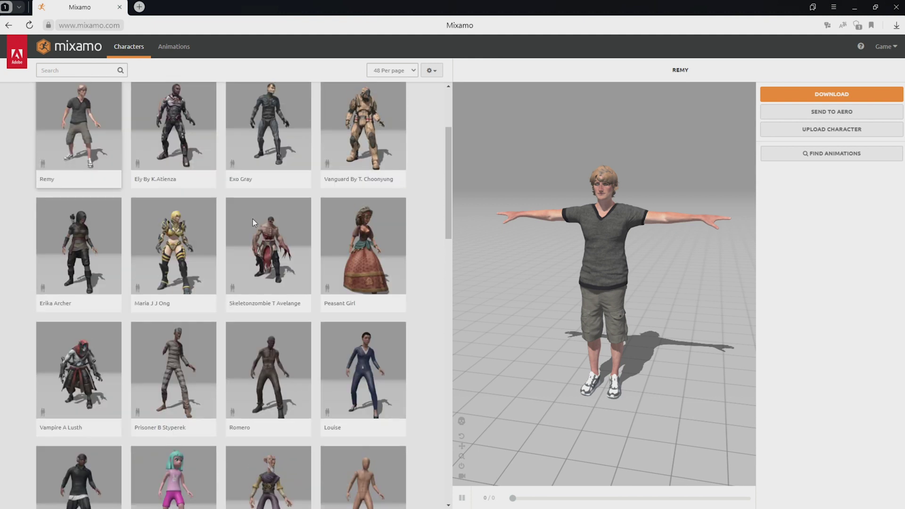
{"action": "scroll", "coordinate": [252, 219], "scroll_direction": "up", "scroll_amount": 3}
{"action": "mouse_move", "coordinate": [531, 253]}
{"action": "left_mouse_down"}
{"action": "mouse_move", "coordinate": [521, 279]}
{"action": "mouse_move", "coordinate": [610, 236]}
{"action": "mouse_move", "coordinate": [618, 267]}
{"action": "mouse_move", "coordinate": [528, 239]}
{"action": "mouse_move", "coordinate": [516, 262]}
{"action": "left_mouse_up"}
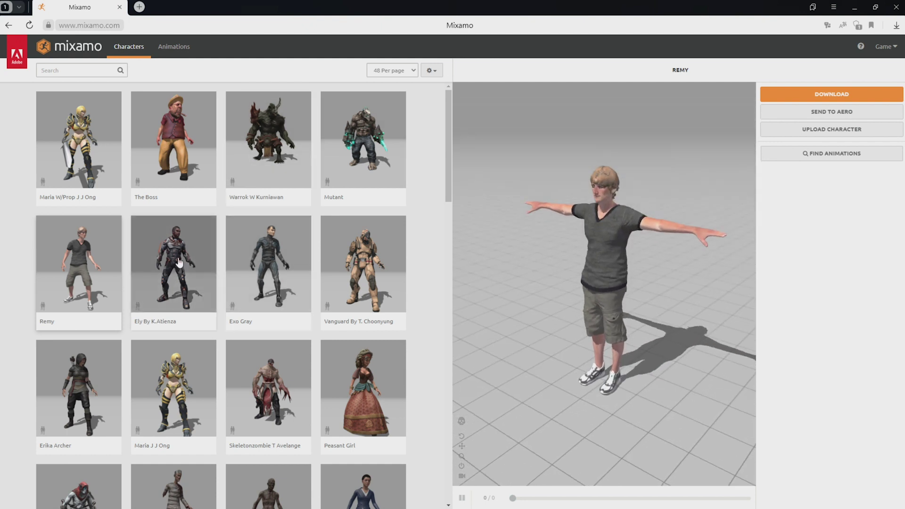
{"action": "scroll", "coordinate": [178, 260], "scroll_direction": "down", "scroll_amount": 5}
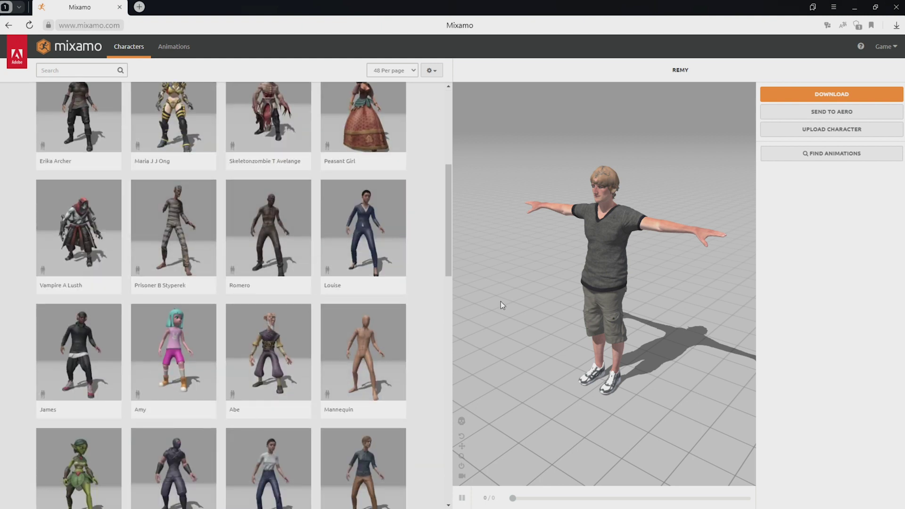
{"action": "left_click_drag", "start_coordinate": [551, 304], "coordinate": [563, 291]}
{"action": "mouse_move", "coordinate": [649, 244]}
{"action": "left_mouse_down"}
{"action": "mouse_move", "coordinate": [636, 269]}
{"action": "mouse_move", "coordinate": [632, 259]}
{"action": "mouse_move", "coordinate": [645, 253]}
{"action": "mouse_move", "coordinate": [637, 255]}
{"action": "left_mouse_up"}
Upload the Man model from the Environment folder in Unity Games as a new character and review it in the Auto-Rigger
{"action": "left_click", "coordinate": [788, 132]}
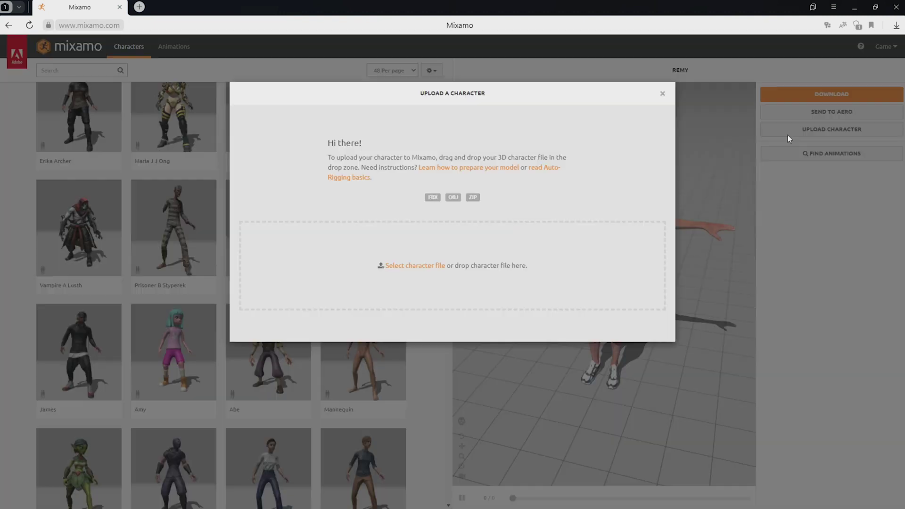
{"action": "left_click", "coordinate": [438, 265]}
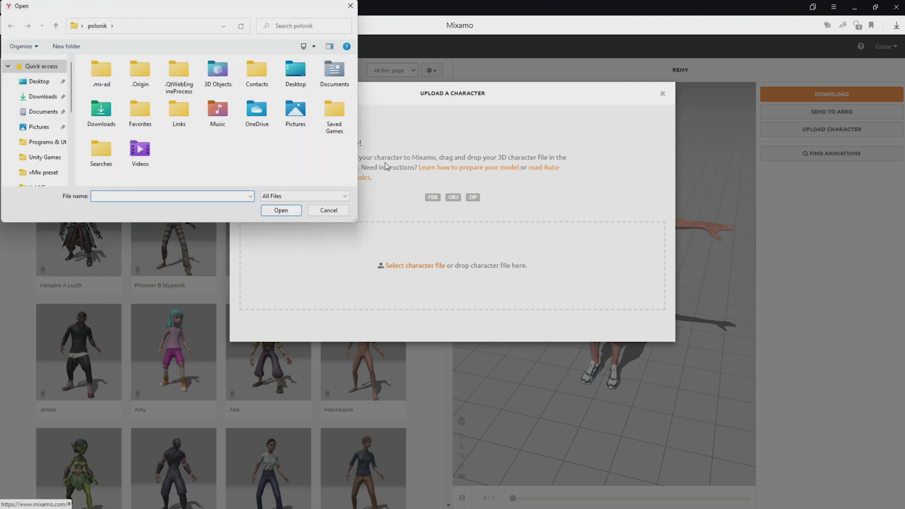
{"action": "left_click", "coordinate": [42, 160]}
{"action": "double_click", "coordinate": [104, 75]}
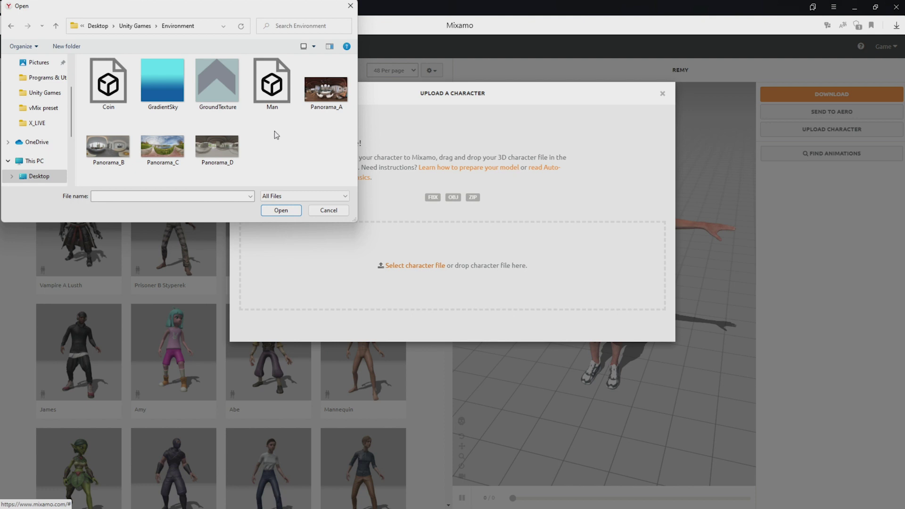
{"action": "double_click", "coordinate": [270, 85]}
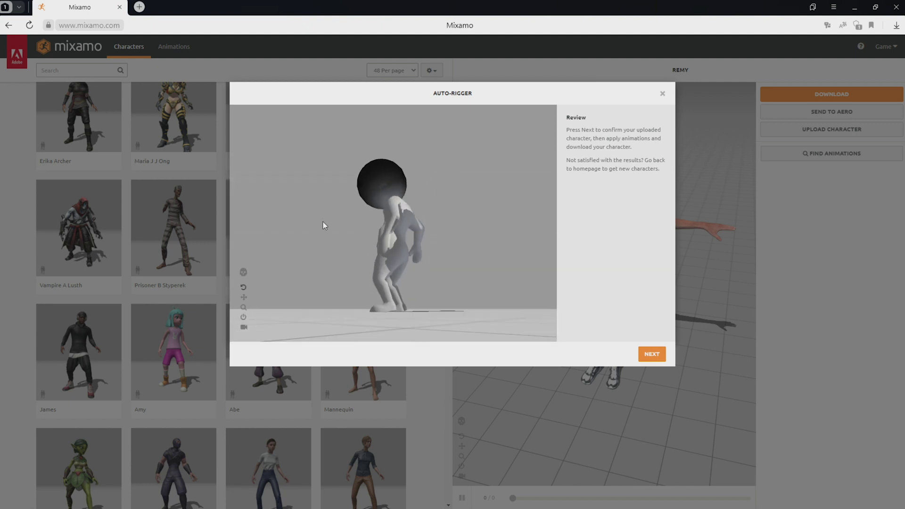
{"action": "left_click_drag", "start_coordinate": [352, 250], "coordinate": [364, 233]}
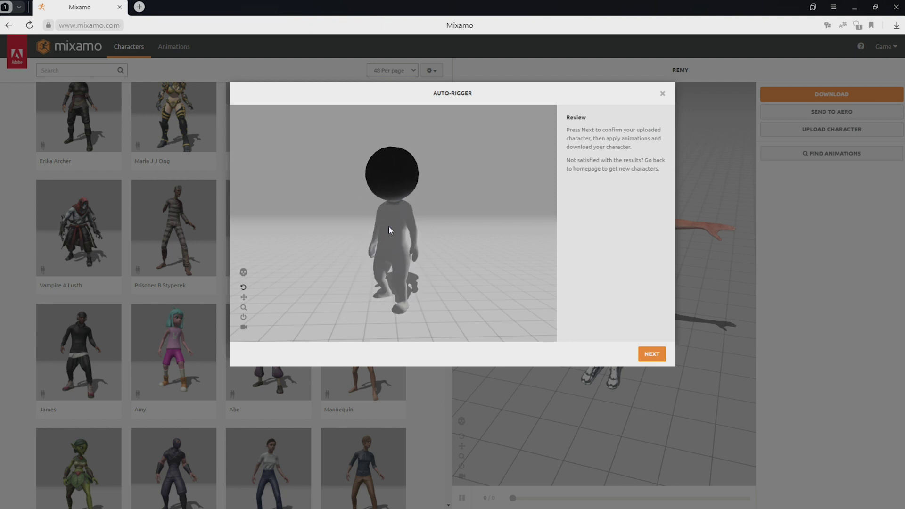
{"action": "left_click_drag", "start_coordinate": [356, 257], "coordinate": [324, 259]}
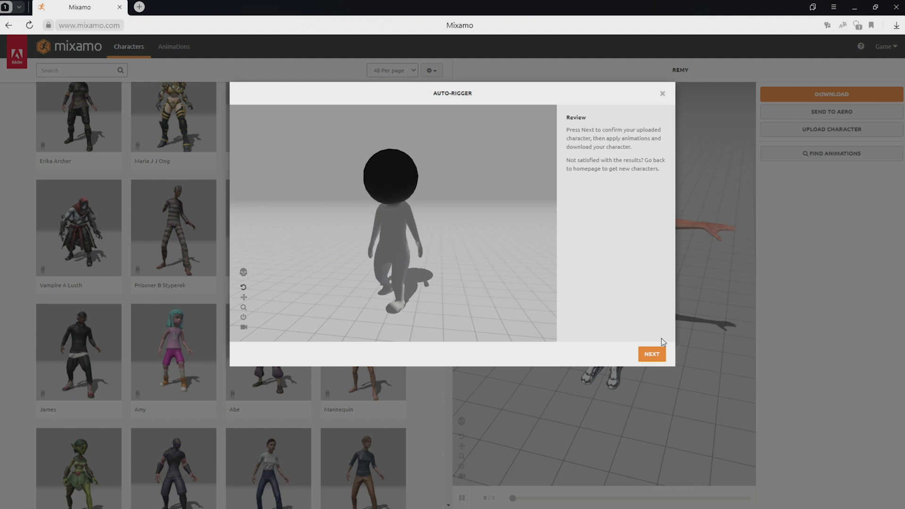
Confirm the uploaded Man character and preview a Hip Hop Dancing animation from the animation library on it
{"action": "left_click", "coordinate": [660, 353]}
{"action": "left_click", "coordinate": [657, 354]}
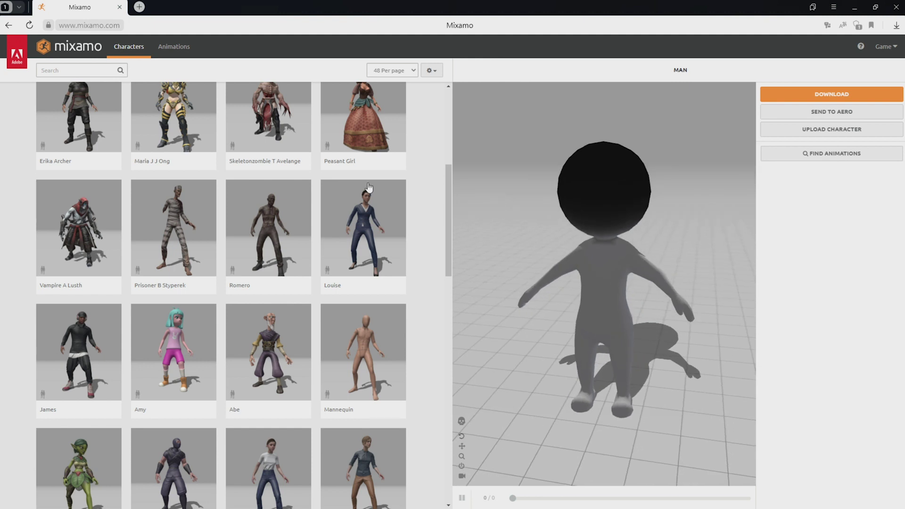
{"action": "left_click", "coordinate": [180, 56]}
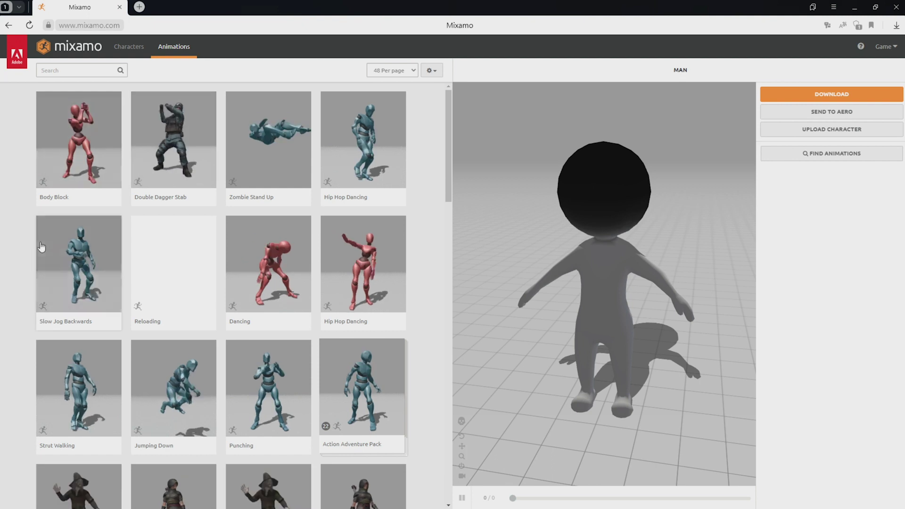
{"action": "scroll", "coordinate": [219, 257], "scroll_direction": "down", "scroll_amount": 3}
{"action": "scroll", "coordinate": [218, 257], "scroll_direction": "up", "scroll_amount": 3}
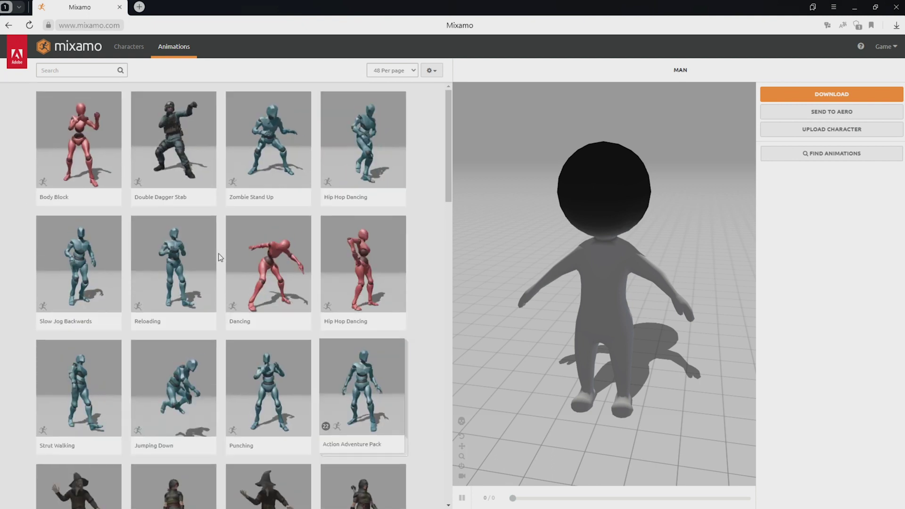
{"action": "left_click", "coordinate": [352, 260]}
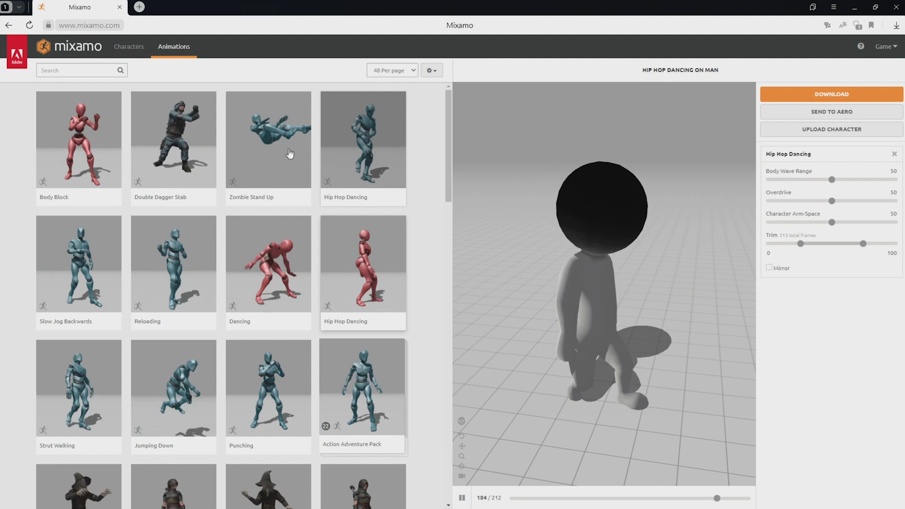
Search the animations for "run", apply the Running animation to the Man character and make it play in place
{"action": "left_click", "coordinate": [89, 71]}
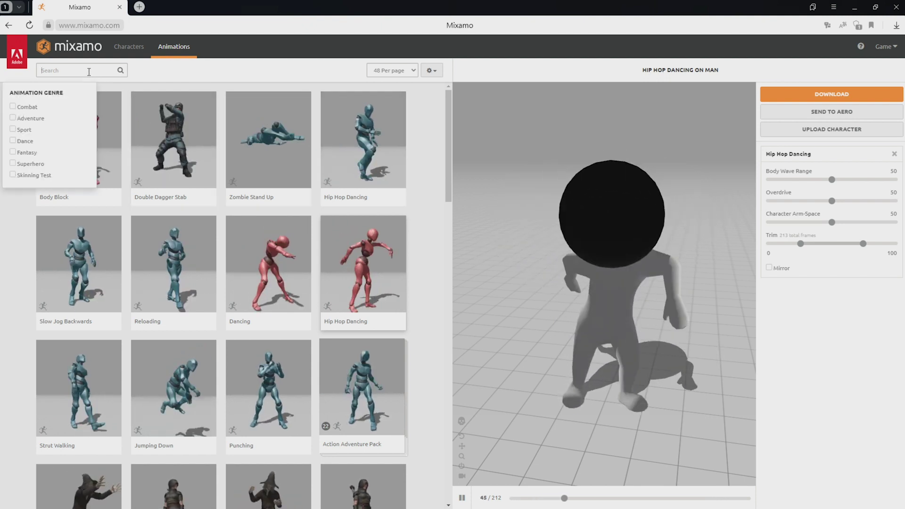
{"action": "type", "text": "run"}
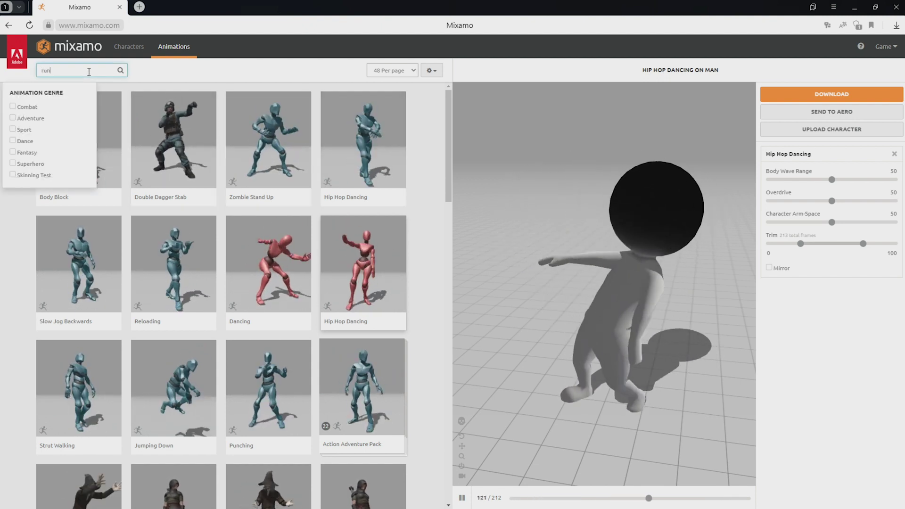
{"action": "key", "text": "Return"}
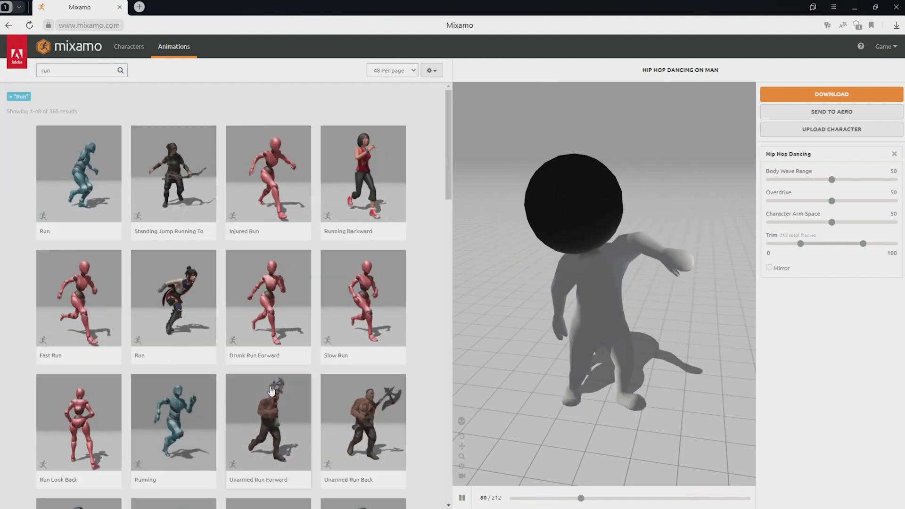
{"action": "scroll", "coordinate": [272, 359], "scroll_direction": "down", "scroll_amount": 1}
{"action": "left_click", "coordinate": [182, 370]}
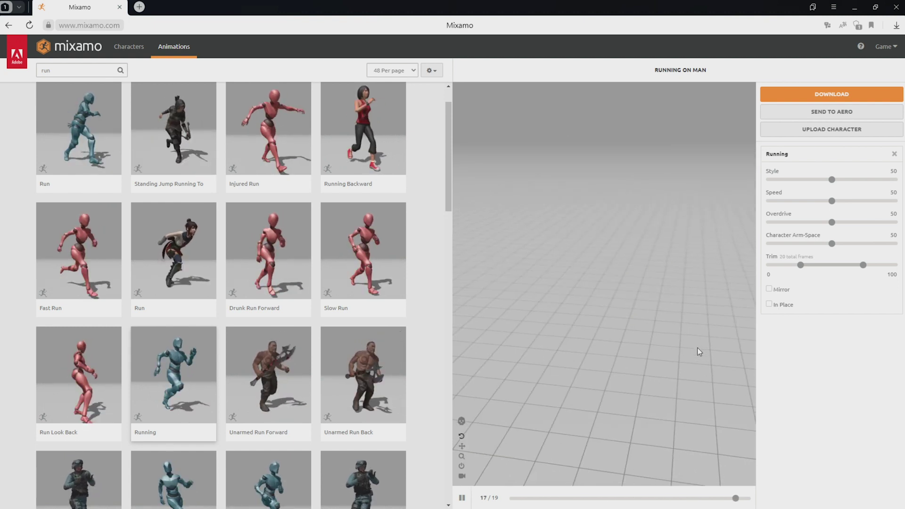
{"action": "left_click", "coordinate": [771, 307]}
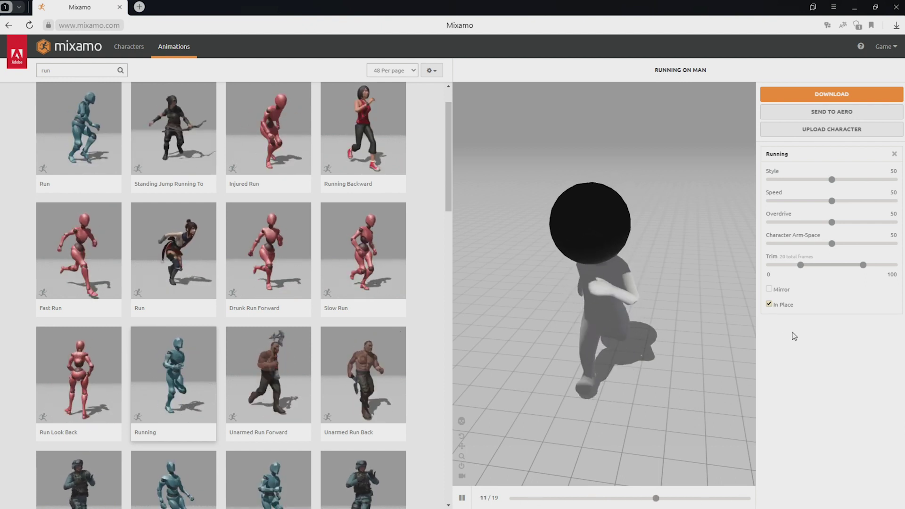
{"action": "left_click_drag", "start_coordinate": [677, 344], "coordinate": [622, 323]}
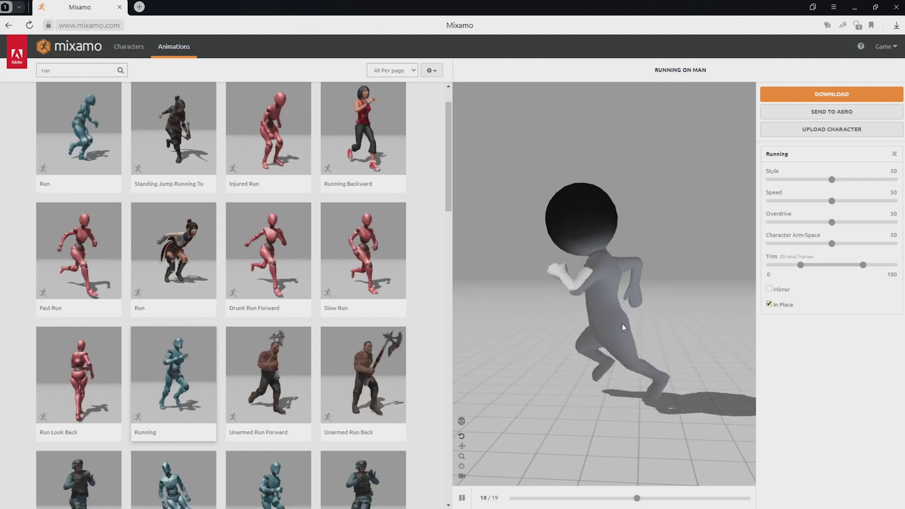
Try Speed values of 0 and 81 on the Running animation, and reset the speed to its default
{"action": "left_click_drag", "start_coordinate": [832, 203], "coordinate": [768, 203]}
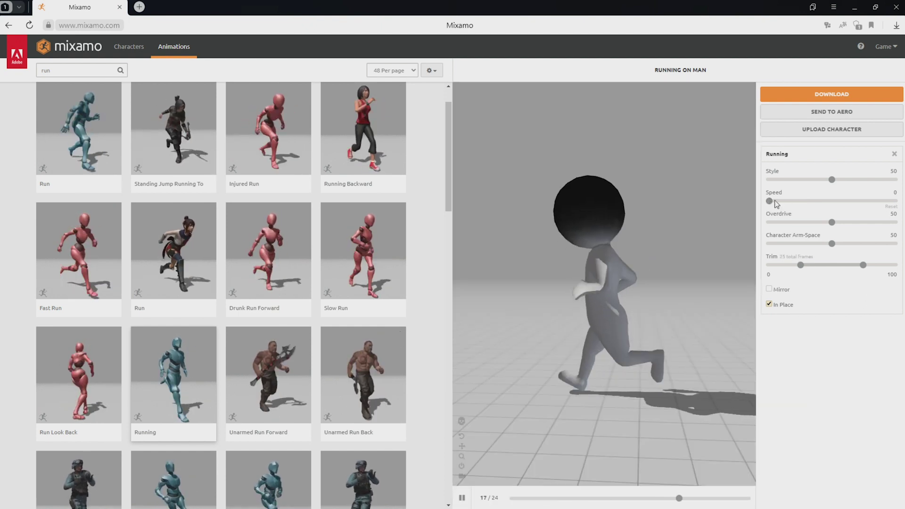
{"action": "left_click_drag", "start_coordinate": [771, 203], "coordinate": [874, 209]}
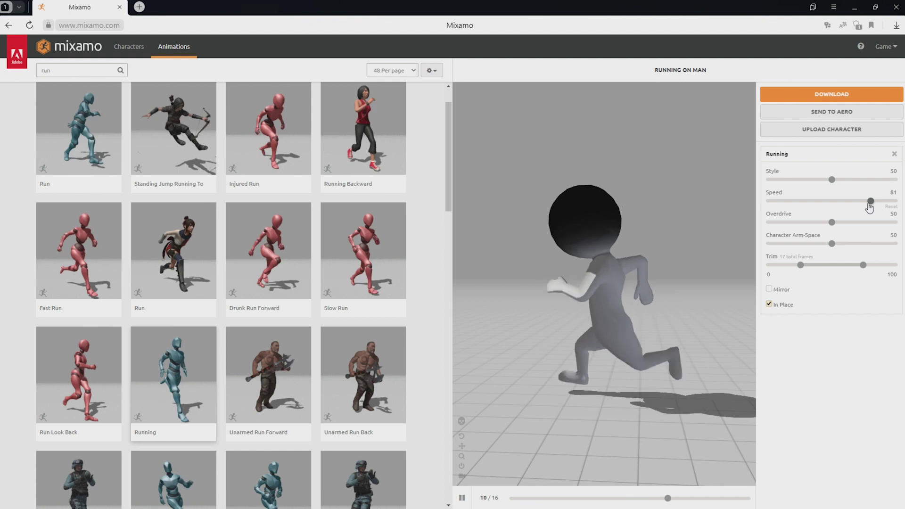
{"action": "left_click", "coordinate": [891, 208]}
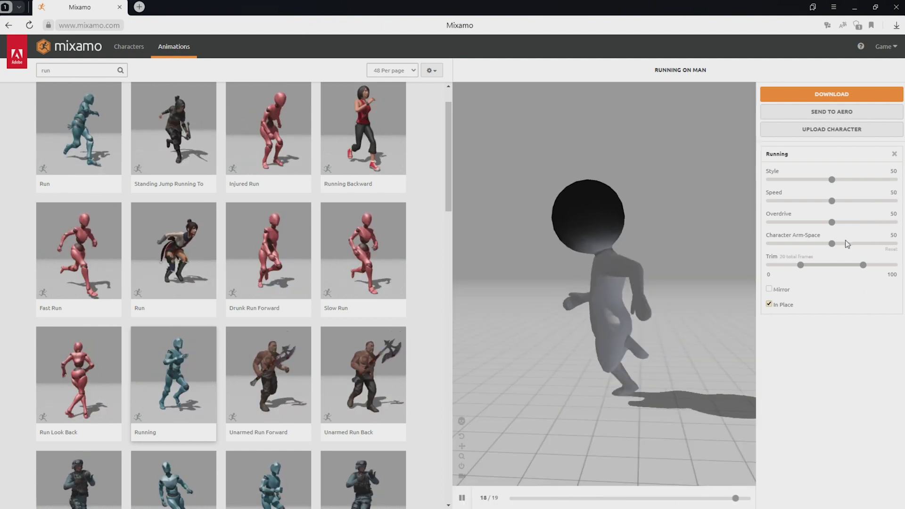
Set the Running animation's Character Arm-Space to 56 and download it in FBX for Unity format with skin
{"action": "left_click_drag", "start_coordinate": [833, 245], "coordinate": [867, 245]}
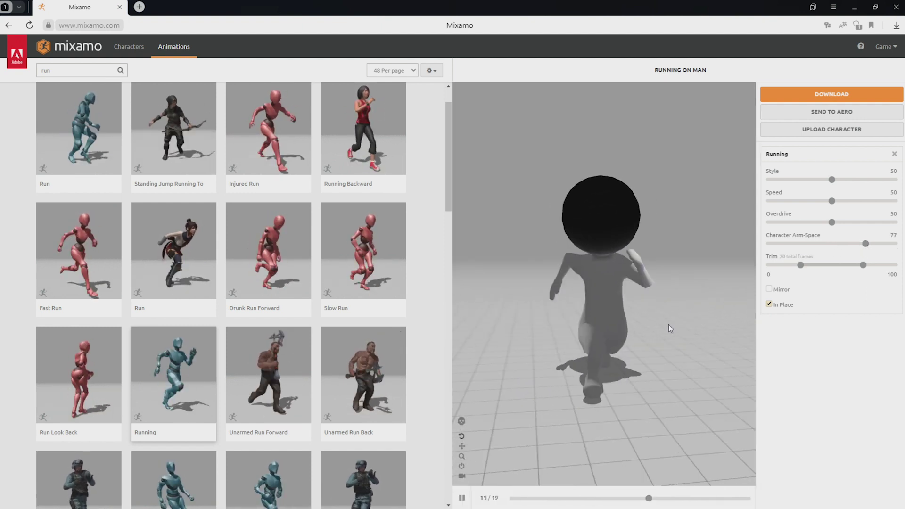
{"action": "left_click_drag", "start_coordinate": [866, 243], "coordinate": [841, 251]}
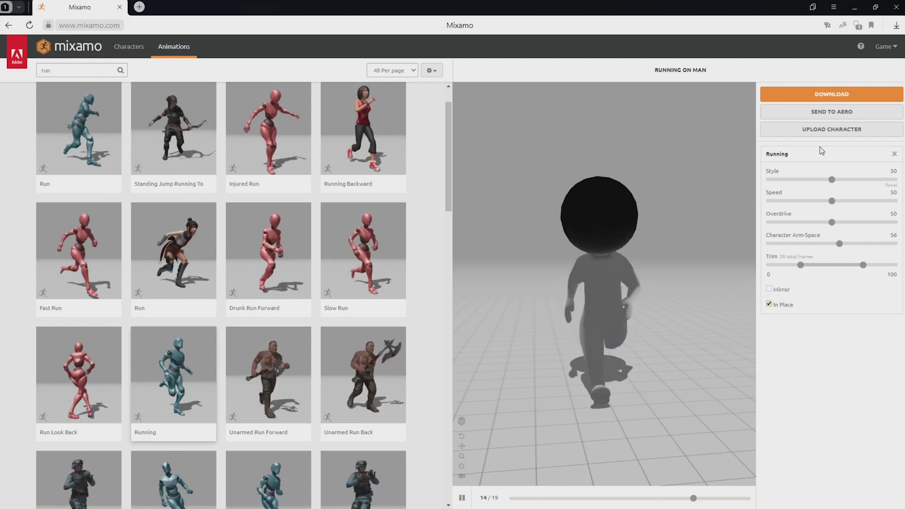
{"action": "left_click", "coordinate": [816, 95]}
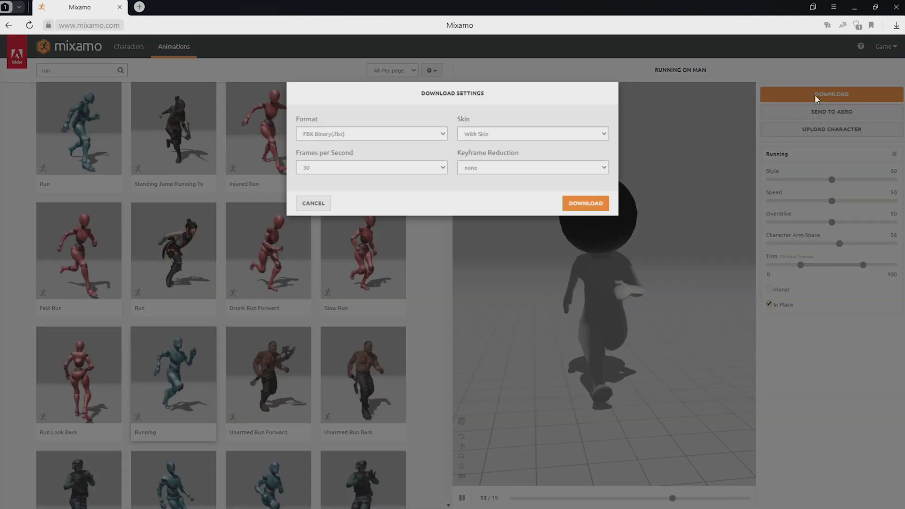
{"action": "left_click", "coordinate": [426, 137]}
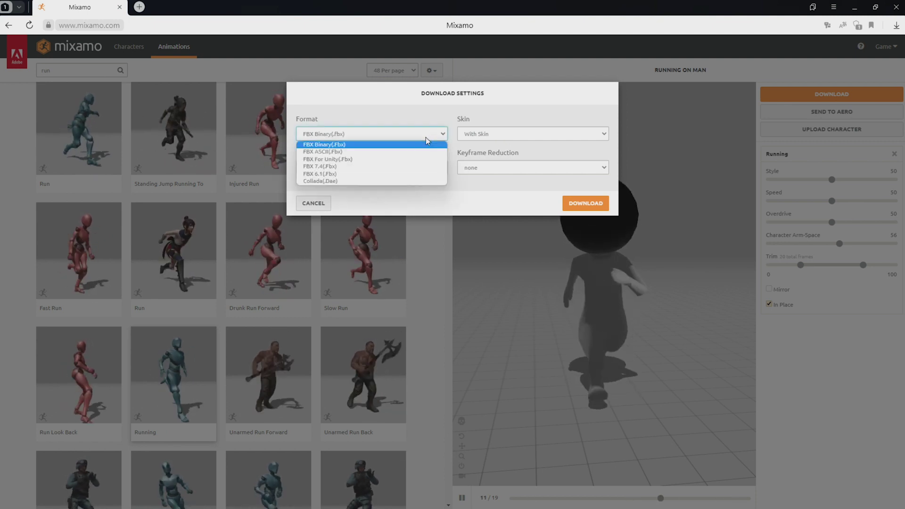
{"action": "left_click", "coordinate": [397, 159]}
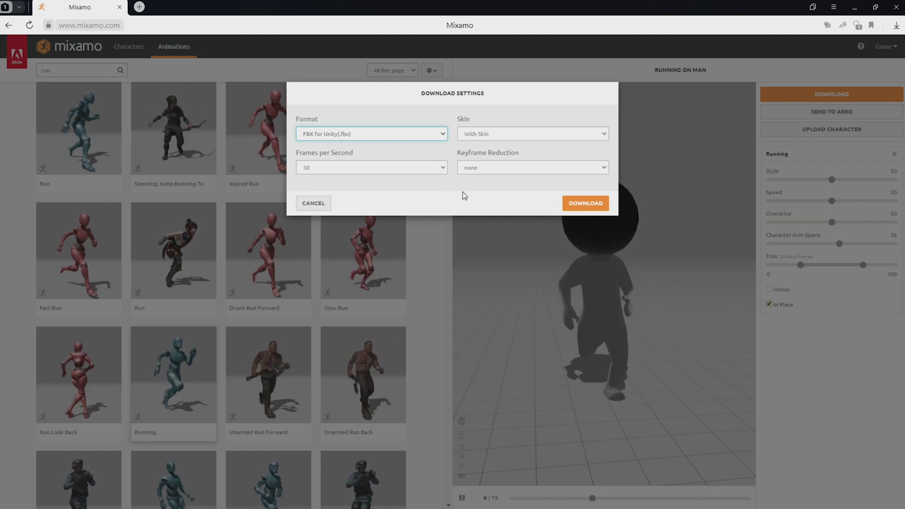
{"action": "left_click", "coordinate": [499, 135]}
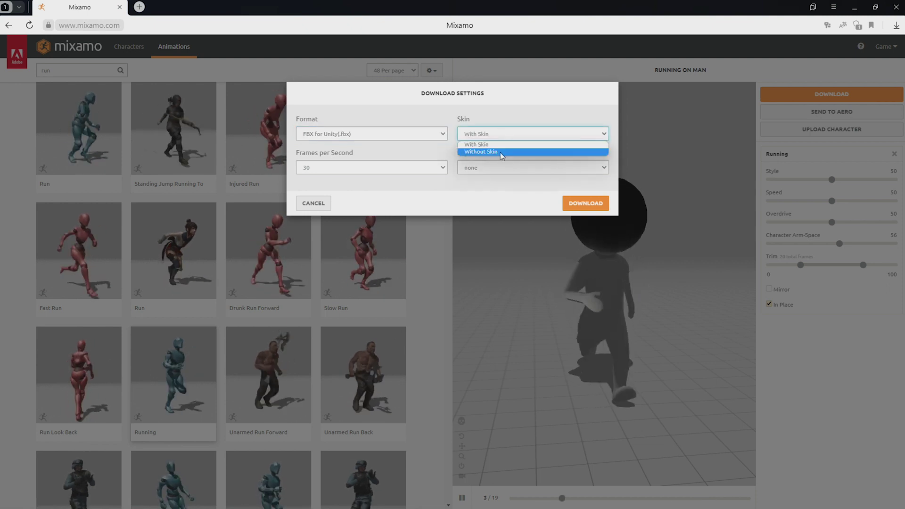
{"action": "left_click", "coordinate": [499, 145]}
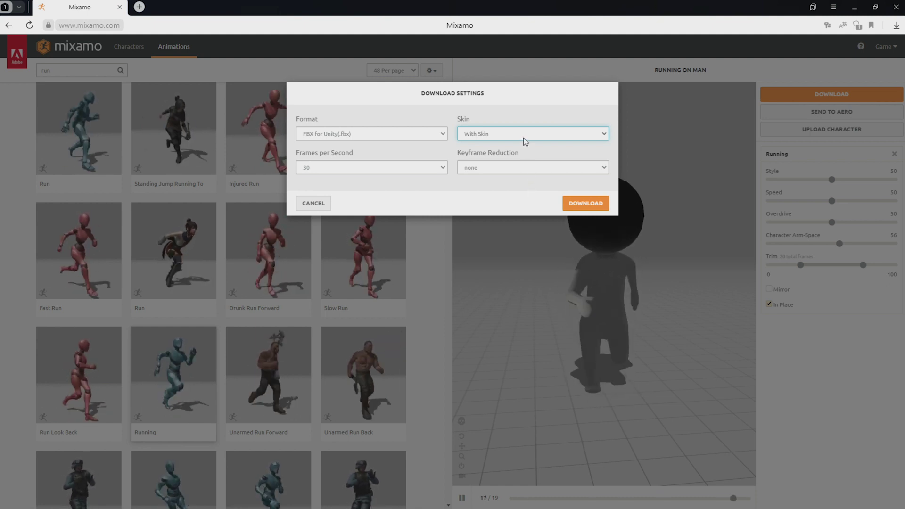
{"action": "left_click", "coordinate": [581, 203]}
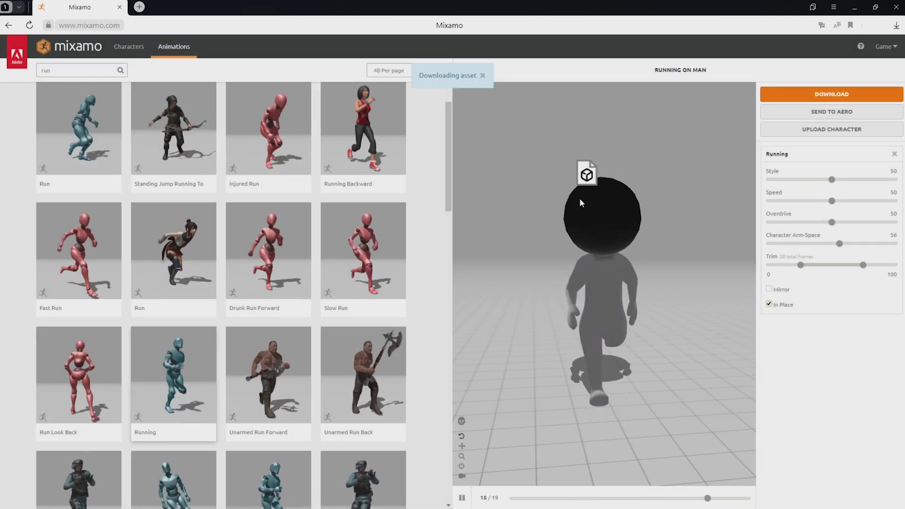
Search the animations for "idle" and apply Breathing Idle to the Man character
{"action": "double_click", "coordinate": [101, 70]}
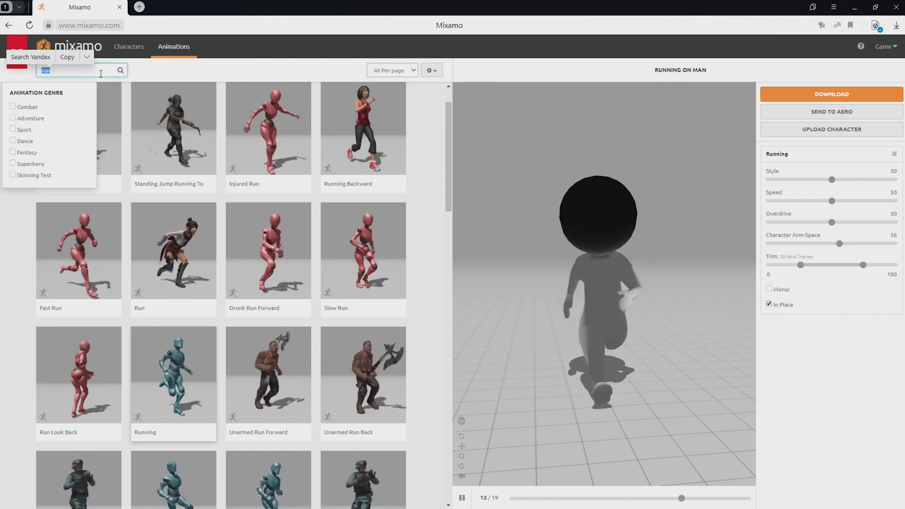
{"action": "type", "text": "idle"}
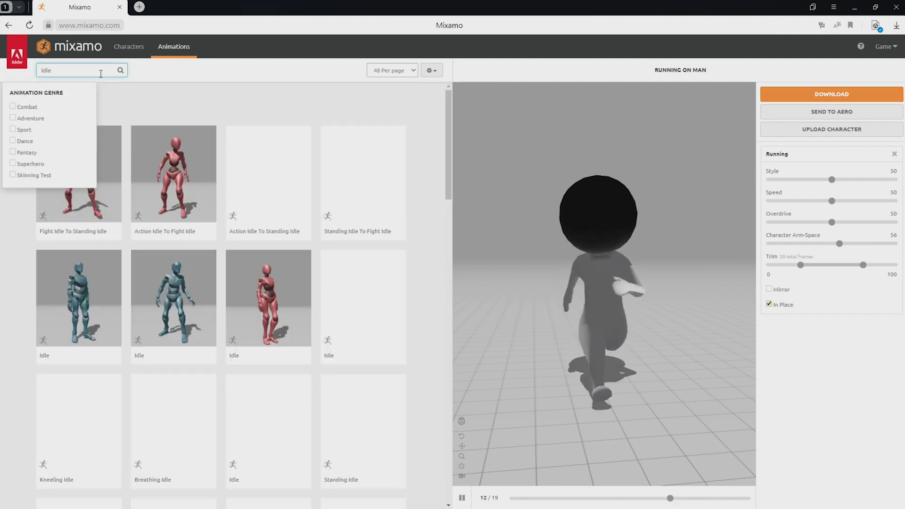
{"action": "left_click", "coordinate": [196, 95]}
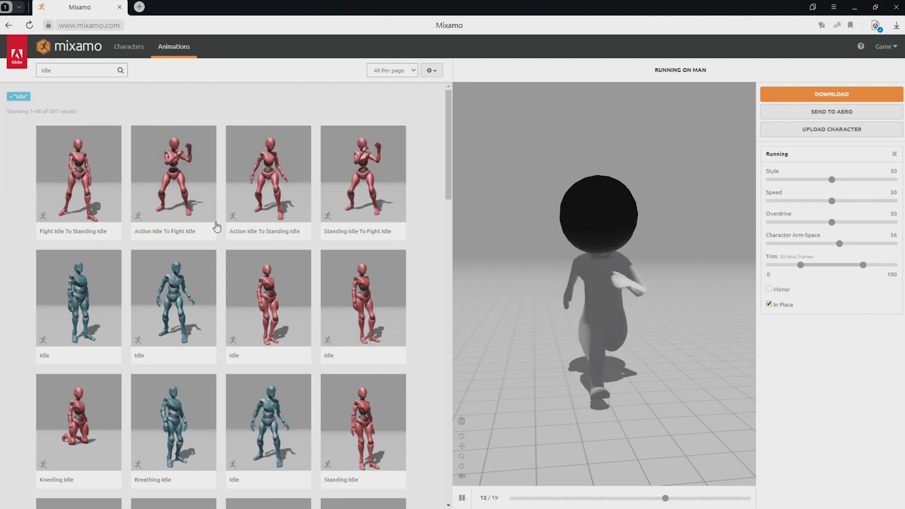
{"action": "scroll", "coordinate": [198, 279], "scroll_direction": "down", "scroll_amount": 2}
{"action": "scroll", "coordinate": [197, 273], "scroll_direction": "down", "scroll_amount": 1}
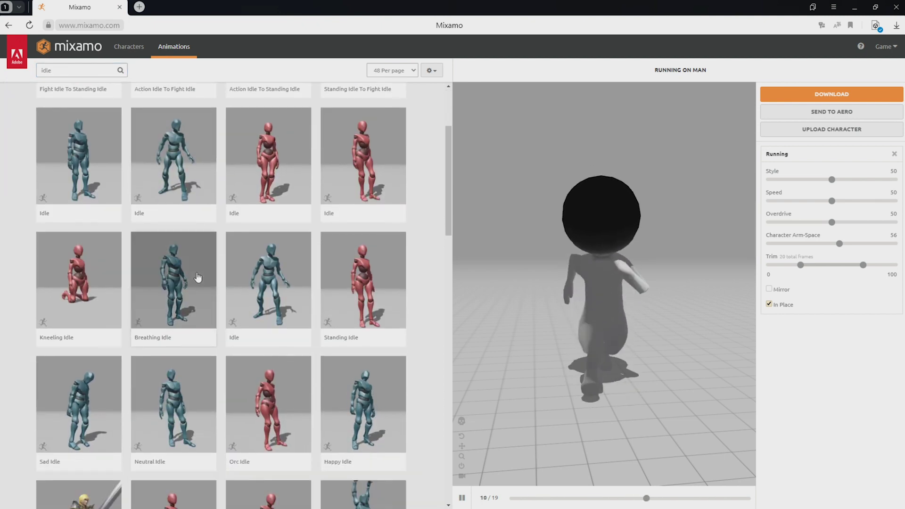
{"action": "left_click", "coordinate": [175, 285]}
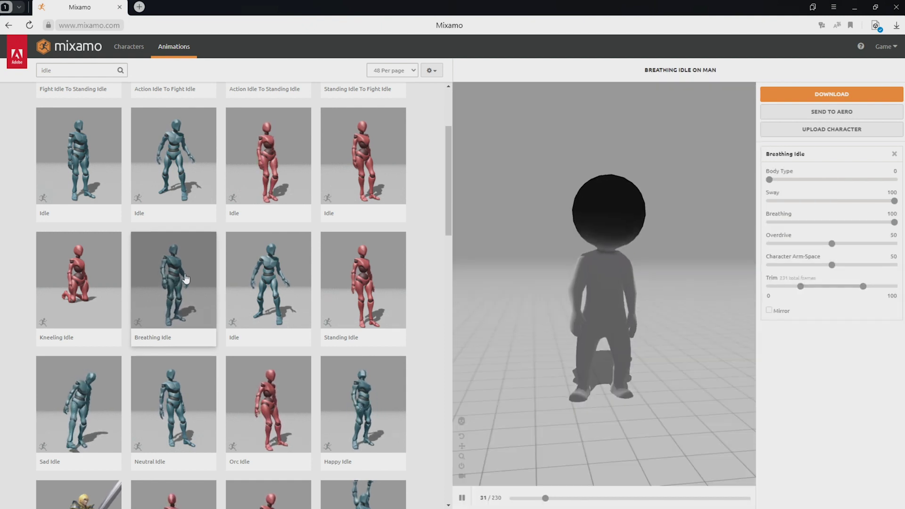
Set the Breathing Idle animation's Character Arm-Space to 100 and download it as FBX for Unity with skin
{"action": "mouse_move", "coordinate": [599, 410]}
{"action": "left_mouse_down"}
{"action": "mouse_move", "coordinate": [630, 415]}
{"action": "mouse_move", "coordinate": [621, 424]}
{"action": "mouse_move", "coordinate": [571, 420]}
{"action": "mouse_move", "coordinate": [581, 425]}
{"action": "mouse_move", "coordinate": [592, 414]}
{"action": "left_mouse_up"}
{"action": "scroll", "coordinate": [356, 371], "scroll_direction": "down", "scroll_amount": 1}
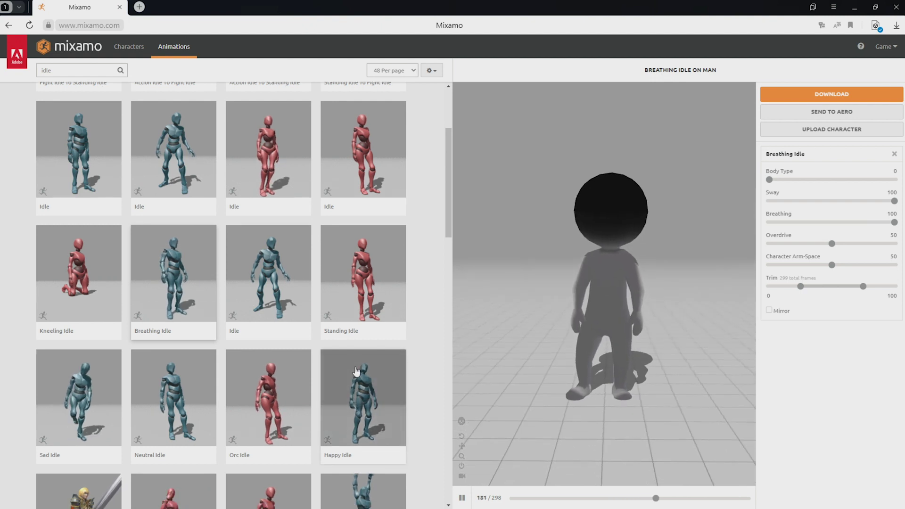
{"action": "scroll", "coordinate": [356, 371], "scroll_direction": "down", "scroll_amount": 2}
{"action": "scroll", "coordinate": [356, 371], "scroll_direction": "up", "scroll_amount": 5}
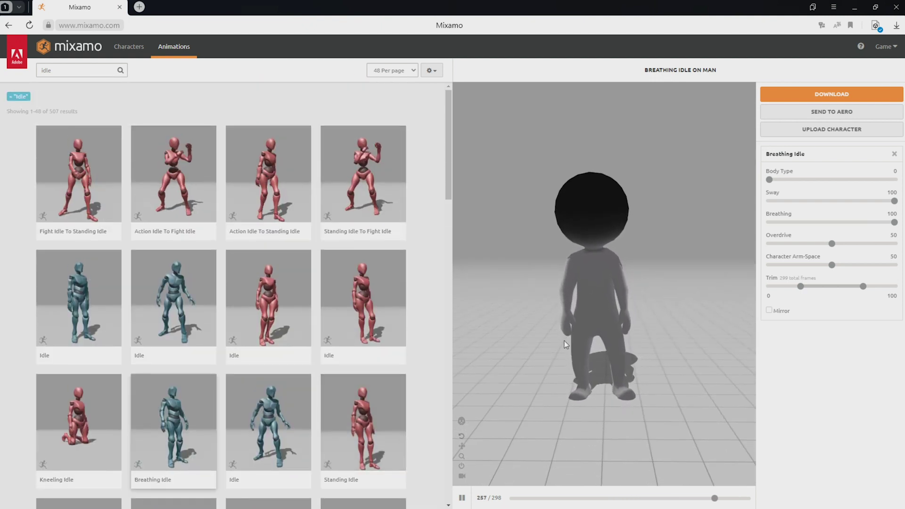
{"action": "left_click_drag", "start_coordinate": [676, 319], "coordinate": [697, 317]}
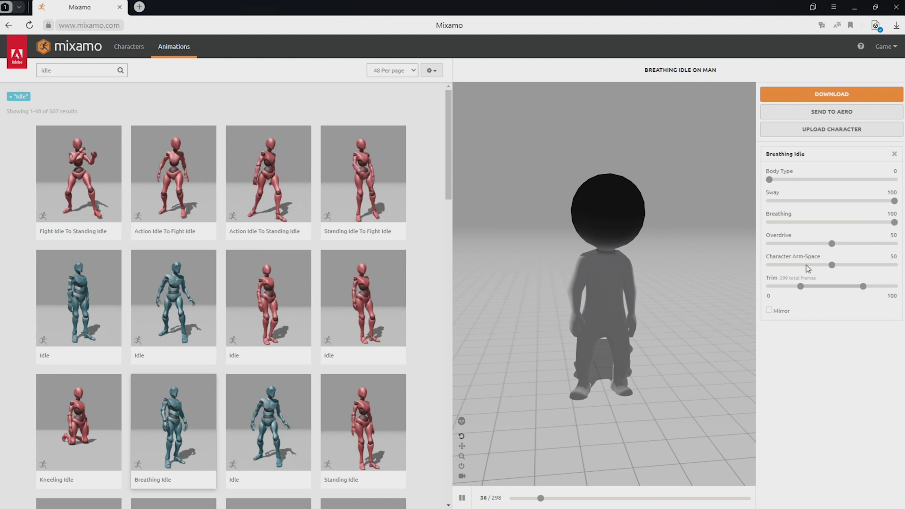
{"action": "left_click", "coordinate": [861, 265]}
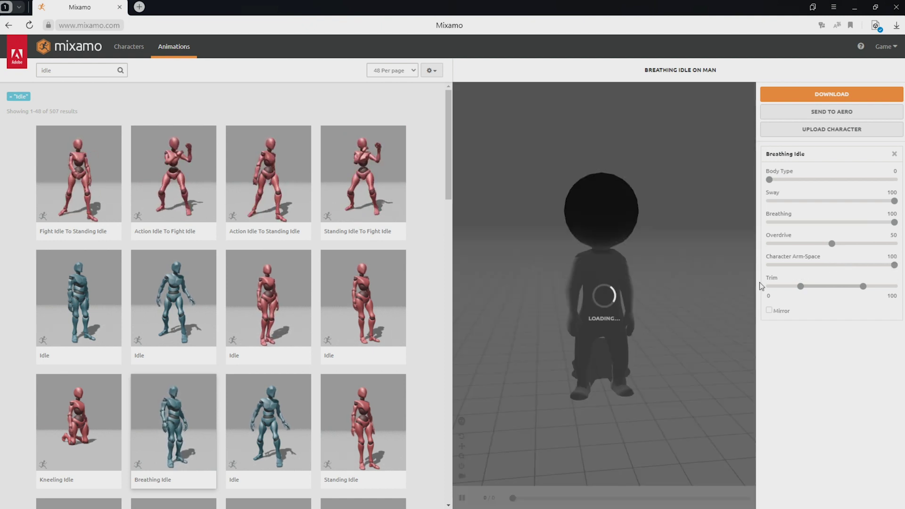
{"action": "left_click", "coordinate": [804, 94]}
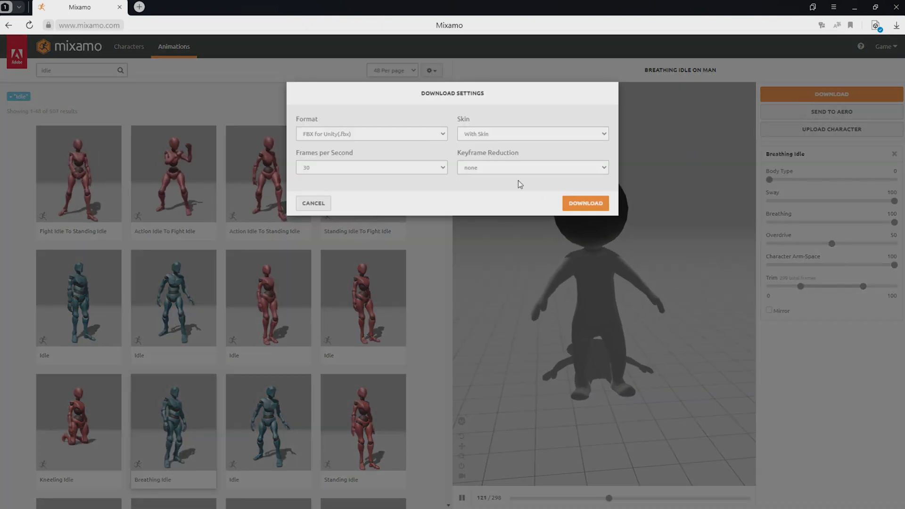
{"action": "left_click", "coordinate": [568, 204]}
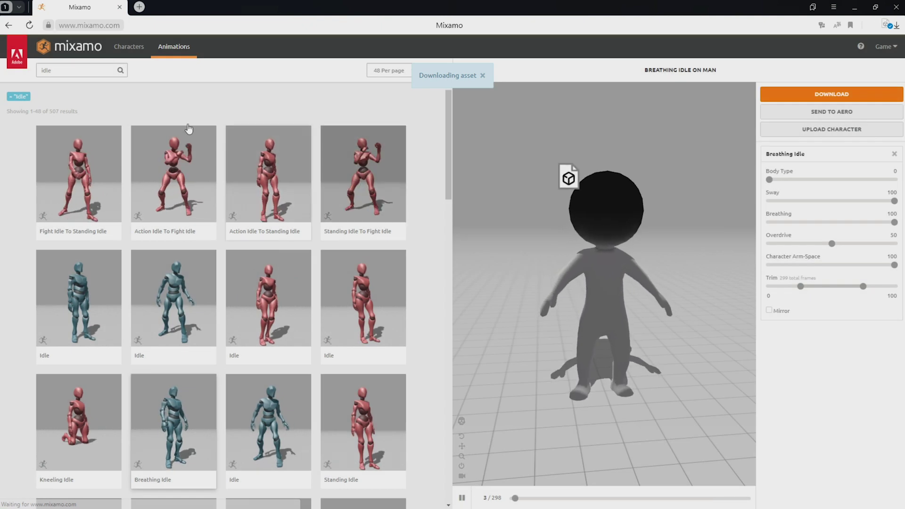
Search the animations for "dance" and browse the results for a hip hop dance
{"action": "double_click", "coordinate": [98, 71]}
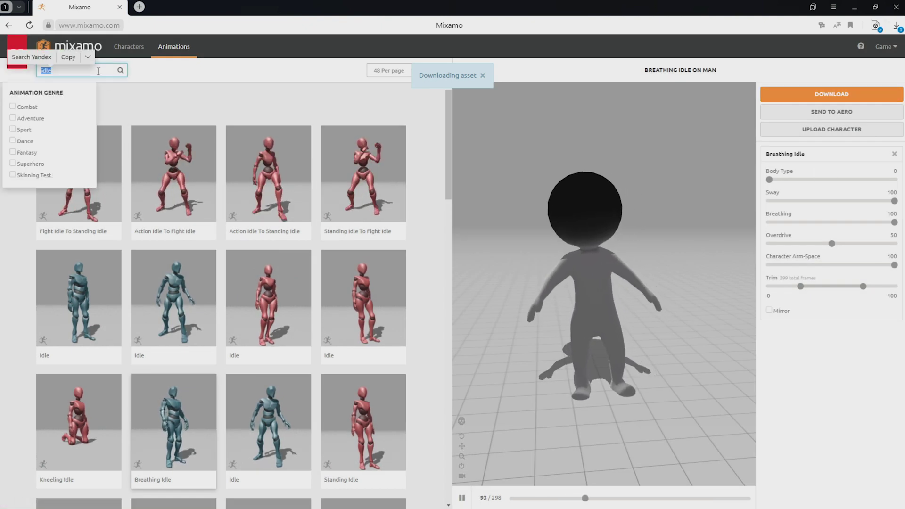
{"action": "type", "text": "dance"}
{"action": "key", "text": "Return"}
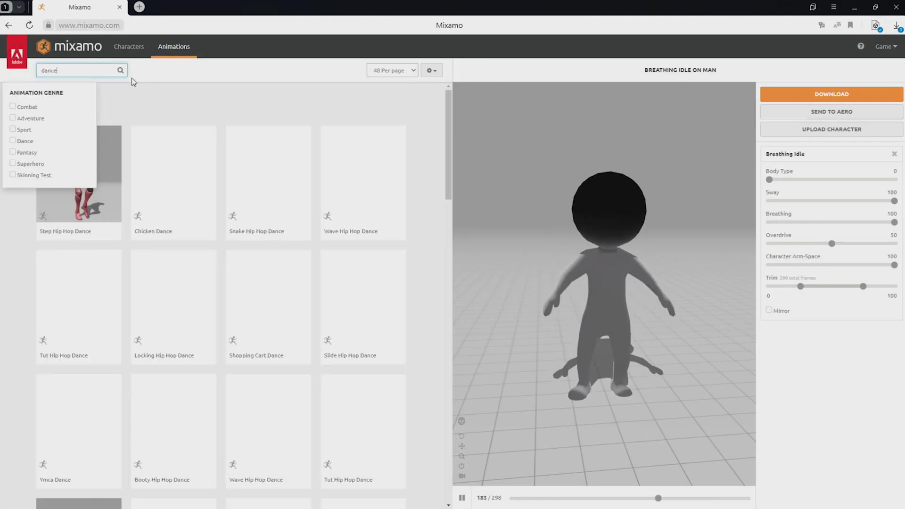
{"action": "scroll", "coordinate": [179, 218], "scroll_direction": "down", "scroll_amount": 1}
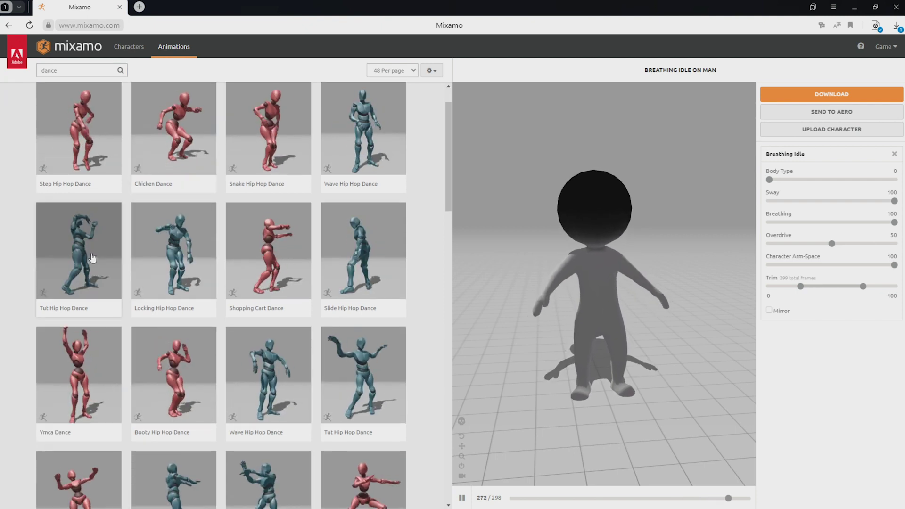
{"action": "scroll", "coordinate": [74, 282], "scroll_direction": "down", "scroll_amount": 1}
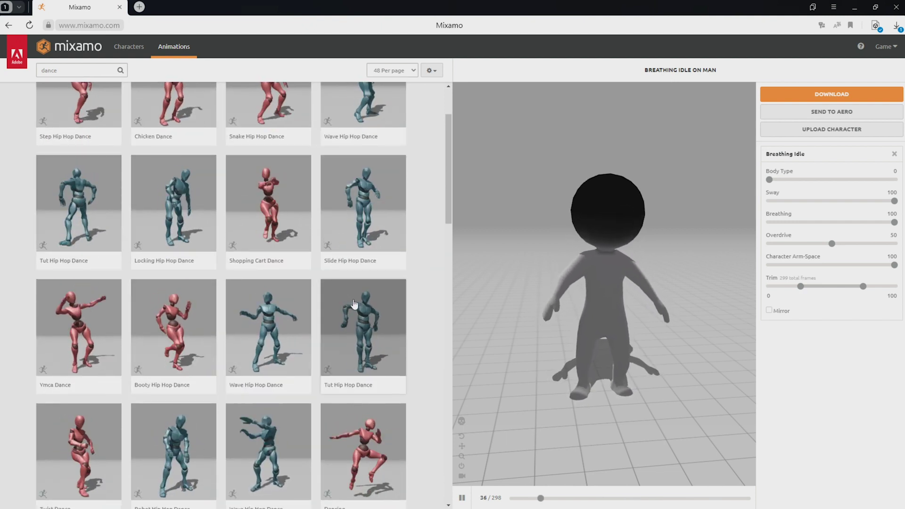
{"action": "scroll", "coordinate": [348, 269], "scroll_direction": "down", "scroll_amount": 3}
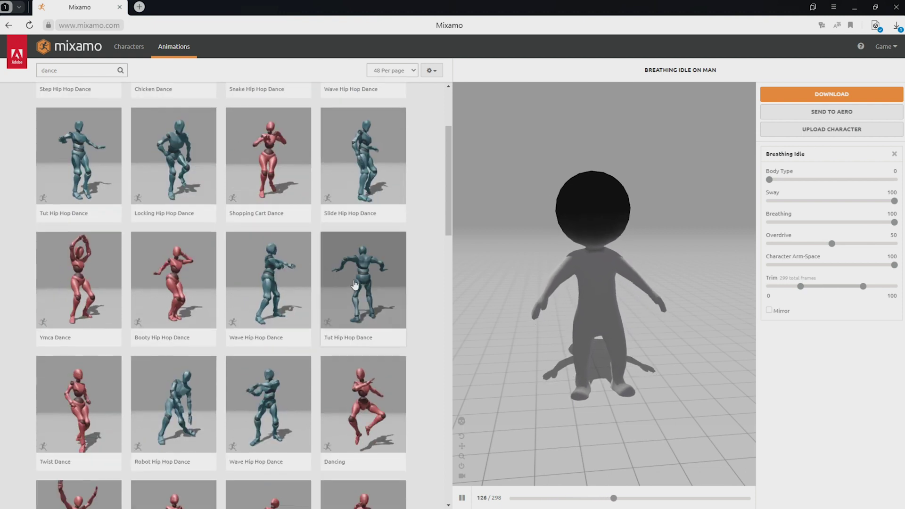
{"action": "scroll", "coordinate": [355, 284], "scroll_direction": "down", "scroll_amount": 1}
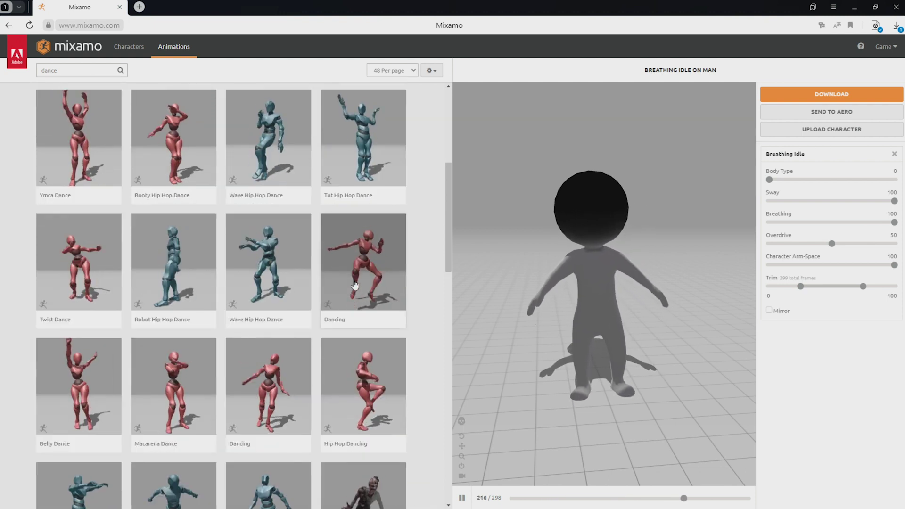
{"action": "scroll", "coordinate": [363, 254], "scroll_direction": "up", "scroll_amount": 1}
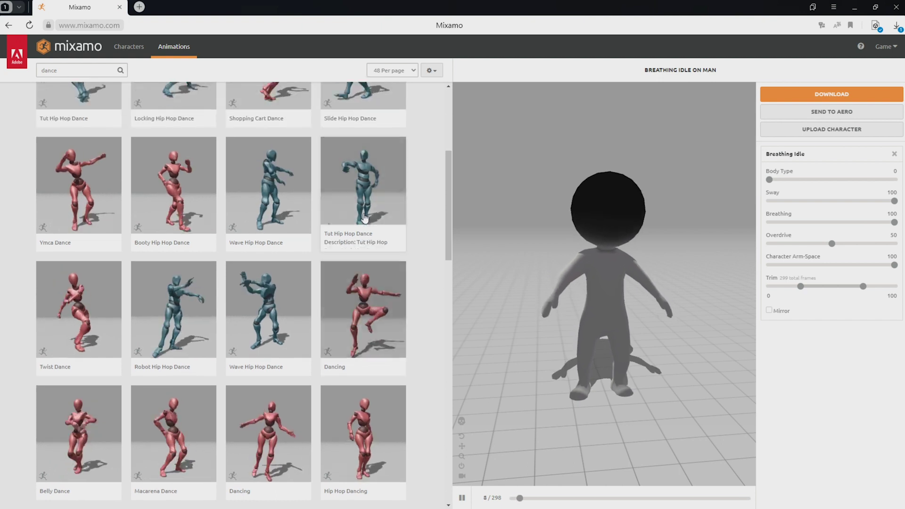
Apply Tut Hip Hop Dance to the Man character and download it
{"action": "left_click", "coordinate": [364, 183]}
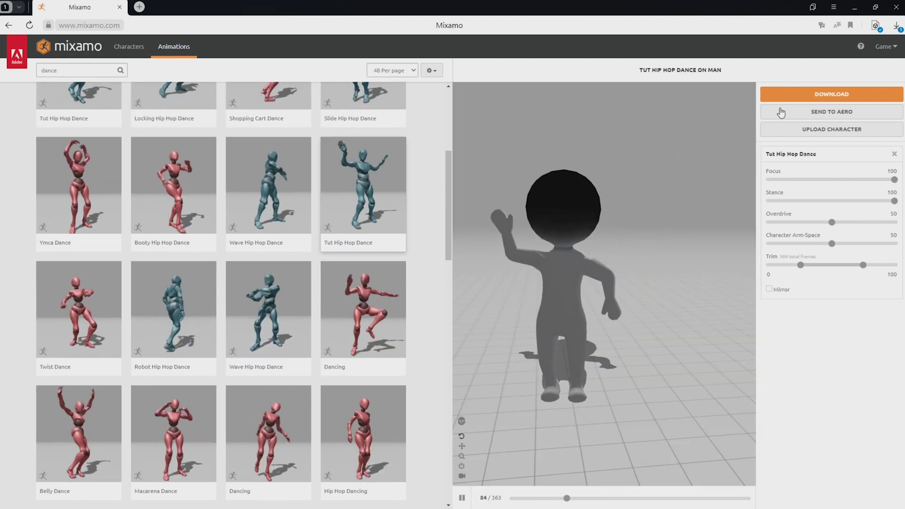
{"action": "left_click", "coordinate": [800, 97]}
{"action": "left_click", "coordinate": [584, 207]}
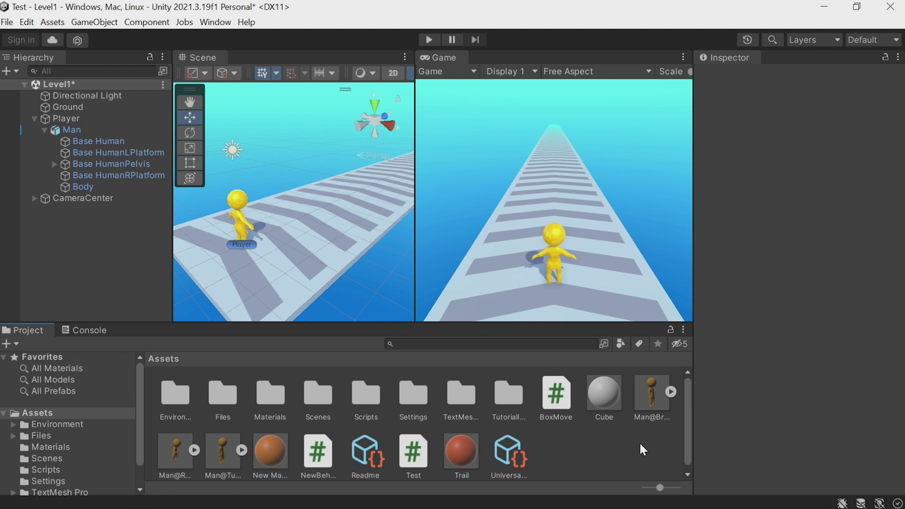
Switch to Unity and create a folder named Animations in the project's Assets folder
{"action": "right_click", "coordinate": [639, 442]}
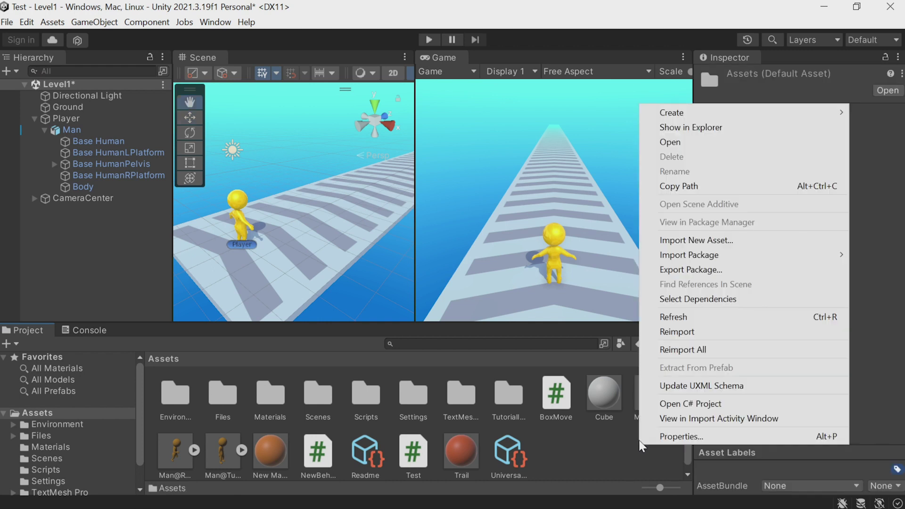
{"action": "mouse_move", "coordinate": [648, 112]}
{"action": "left_click", "coordinate": [514, 22]}
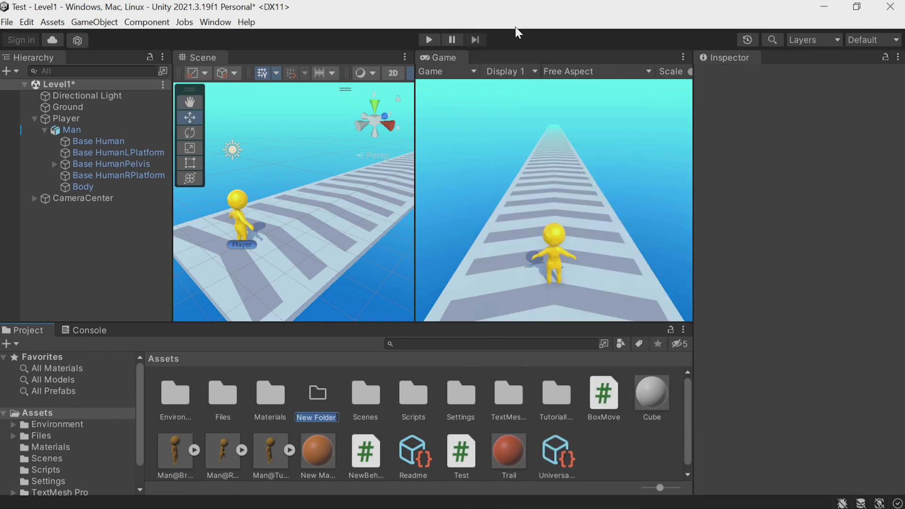
{"action": "type", "text": "Animations"}
{"action": "key", "text": "Return"}
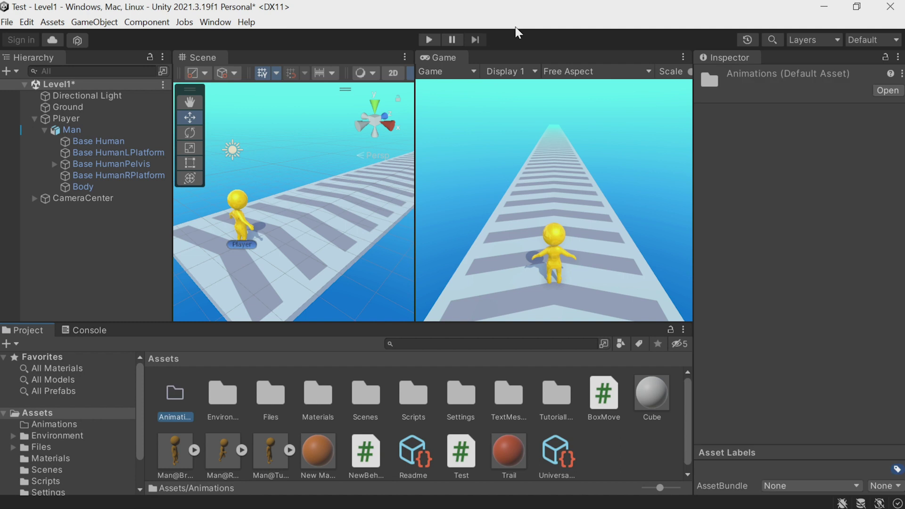
Move the three Man@ animation models into the Animations folder, and open that folder in list view
{"action": "left_click", "coordinate": [175, 452]}
{"action": "left_click", "coordinate": [272, 452], "text": "shift"}
{"action": "left_click_drag", "start_coordinate": [173, 395], "coordinate": [174, 395]}
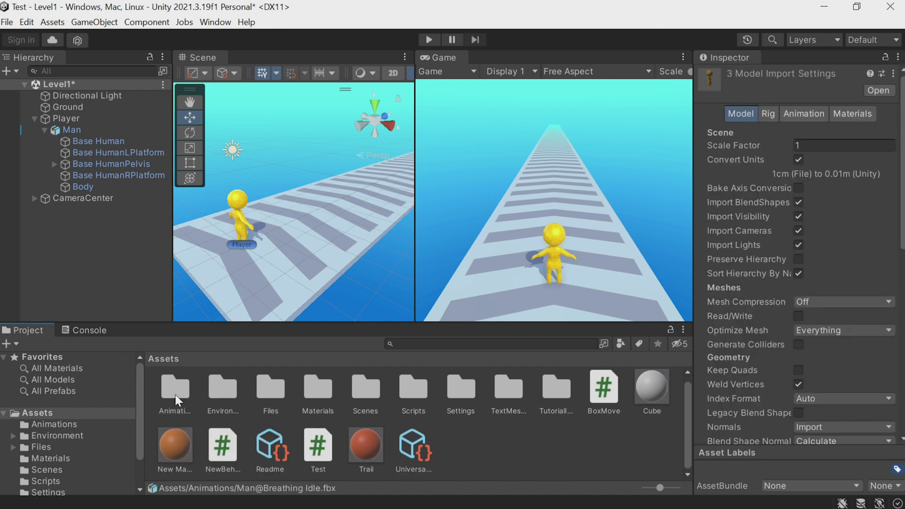
{"action": "double_click", "coordinate": [174, 394]}
{"action": "left_click_drag", "start_coordinate": [660, 487], "coordinate": [653, 488]}
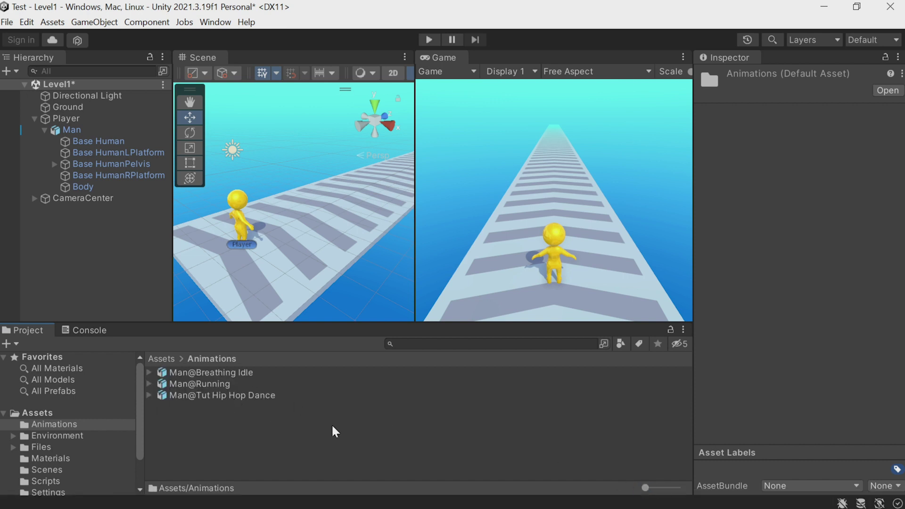
Expand Man@Tut Hip Hop Dance and inspect its Body object and Body mesh in the preview
{"action": "left_click", "coordinate": [149, 396]}
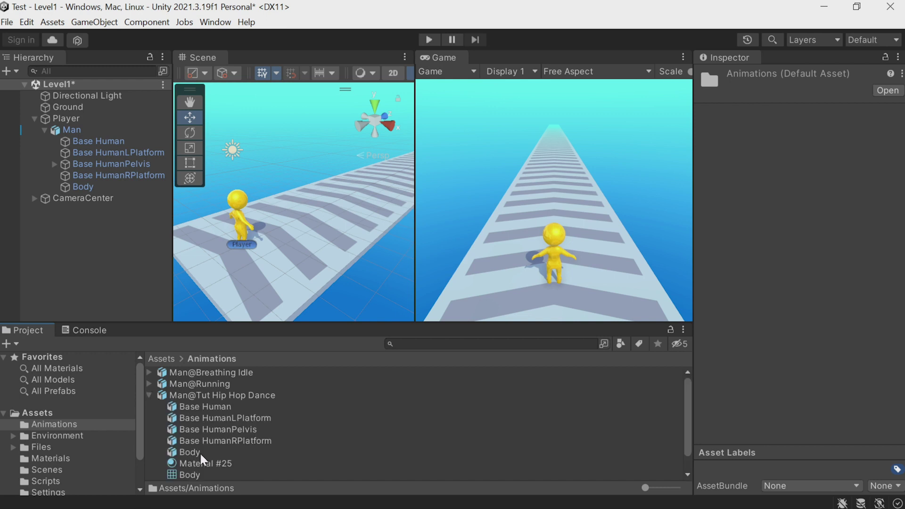
{"action": "scroll", "coordinate": [199, 452], "scroll_direction": "down", "scroll_amount": 1}
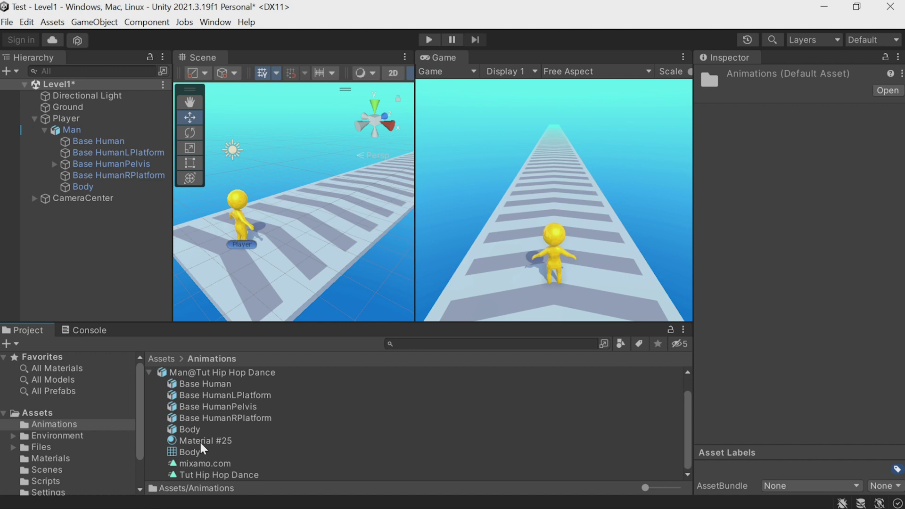
{"action": "left_click", "coordinate": [198, 430]}
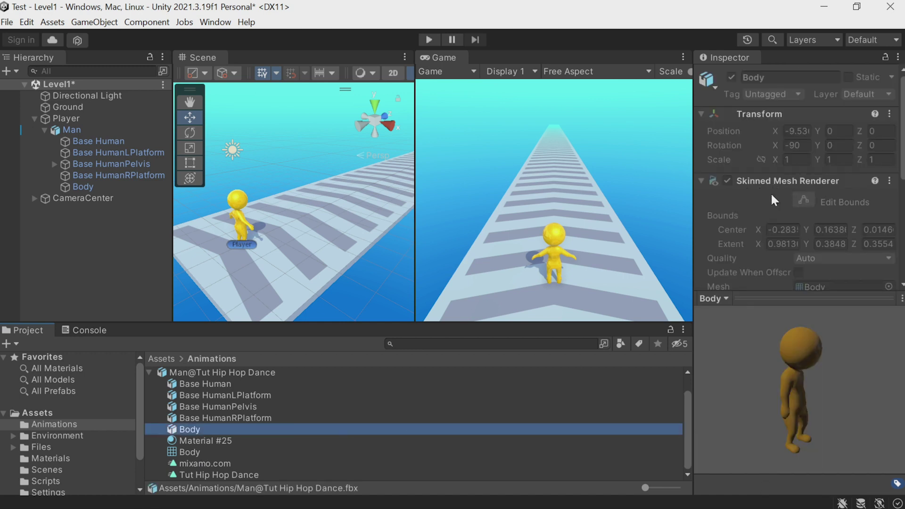
{"action": "left_click_drag", "start_coordinate": [792, 354], "coordinate": [771, 326]}
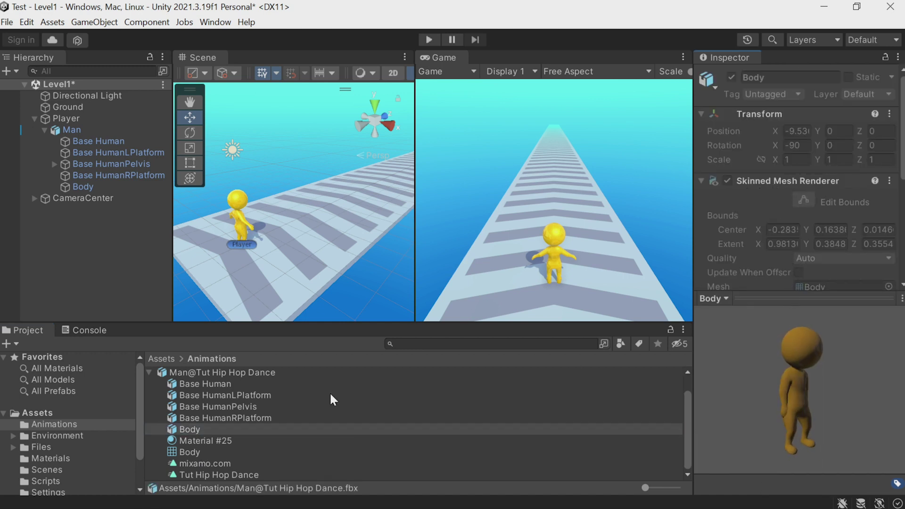
{"action": "left_click", "coordinate": [201, 451]}
{"action": "left_click_drag", "start_coordinate": [846, 384], "coordinate": [816, 326]}
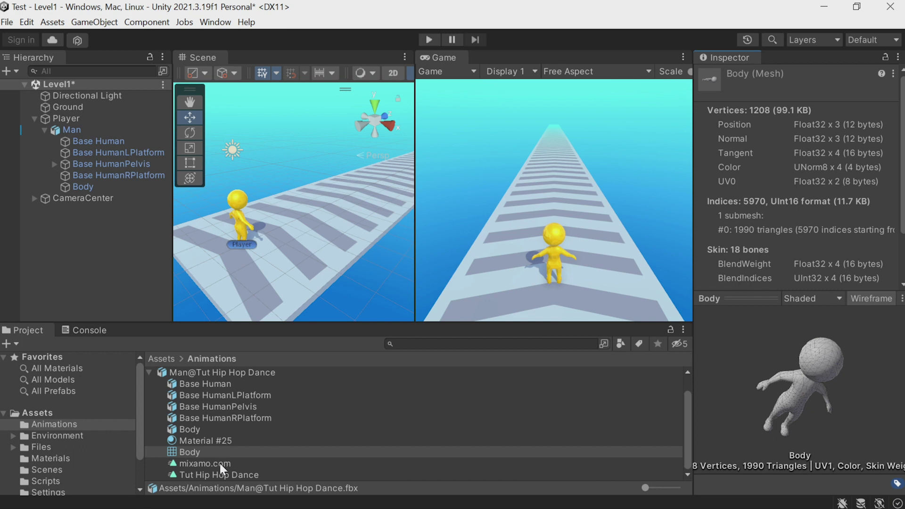
Enlarge the asset list and compare the mixamo.com and Tut Hip Hop Dance clips inside the dance model
{"action": "left_click_drag", "start_coordinate": [302, 324], "coordinate": [304, 272]}
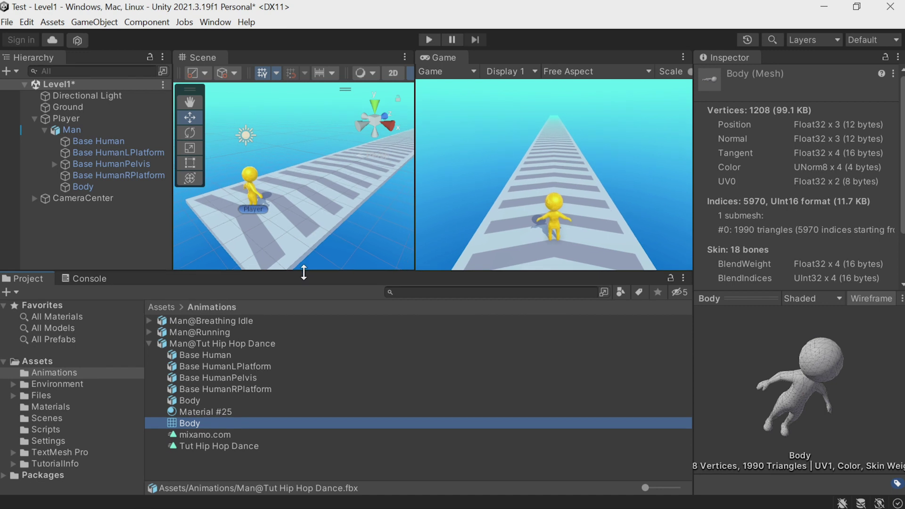
{"action": "left_click", "coordinate": [199, 435]}
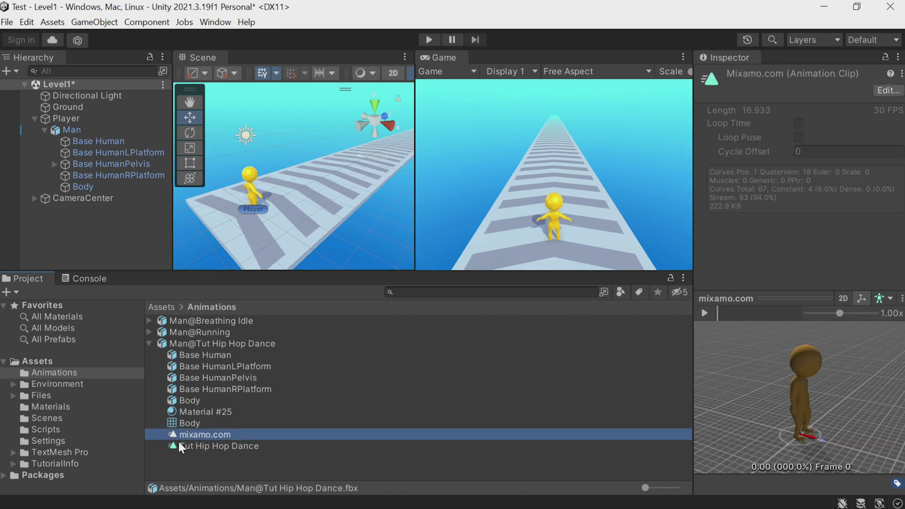
{"action": "left_click", "coordinate": [205, 445]}
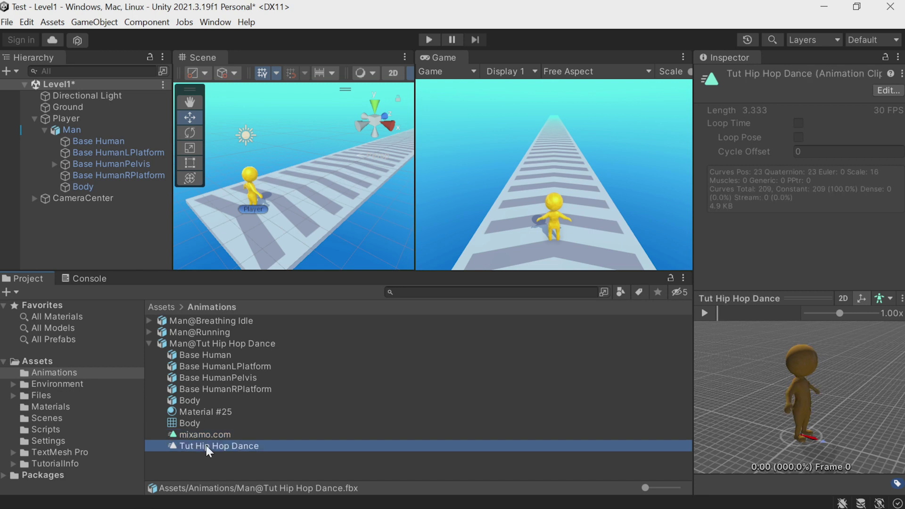
{"action": "left_click", "coordinate": [204, 434]}
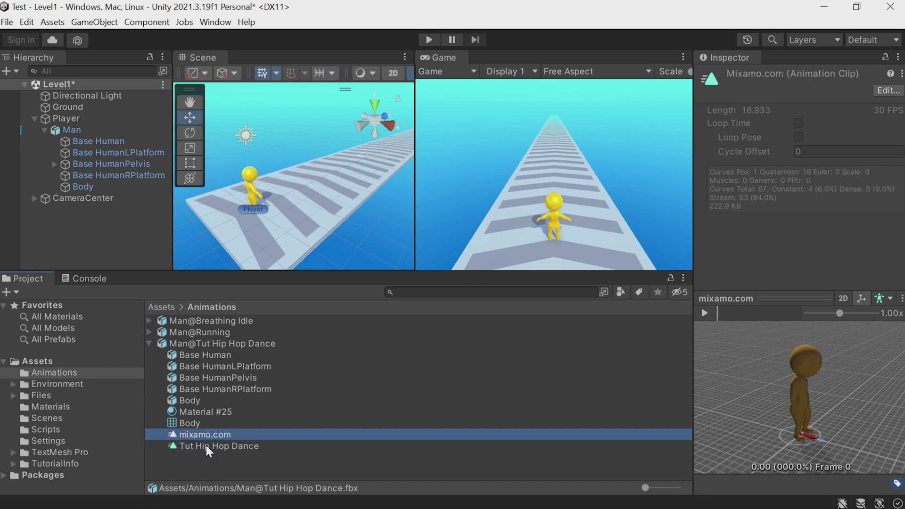
{"action": "left_click", "coordinate": [206, 445]}
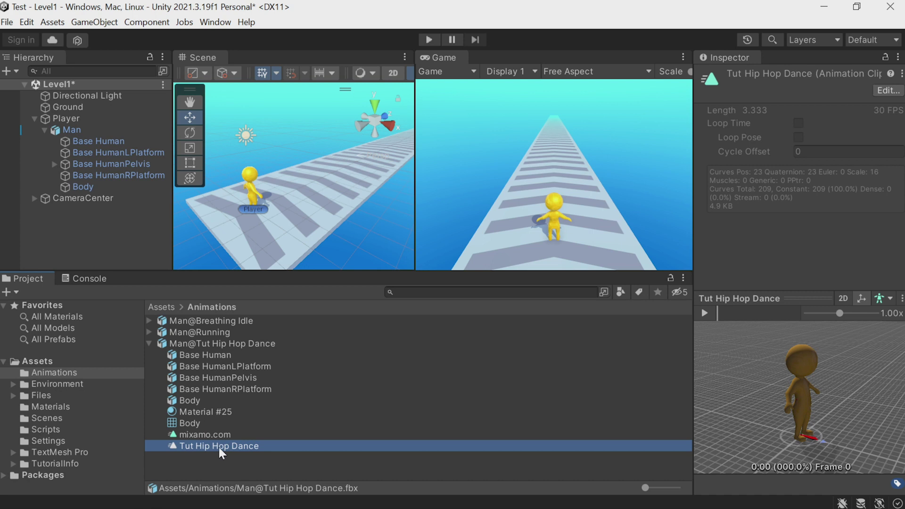
{"action": "left_click_drag", "start_coordinate": [789, 393], "coordinate": [760, 385]}
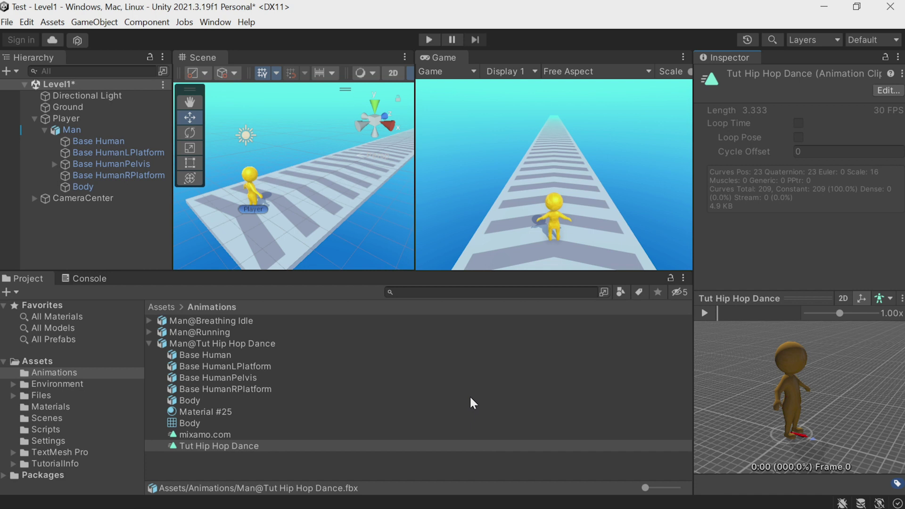
Duplicate the mixamo.com clip from Man@Tut Hip Hop Dance and rename the copy as Dance
{"action": "left_click", "coordinate": [220, 436]}
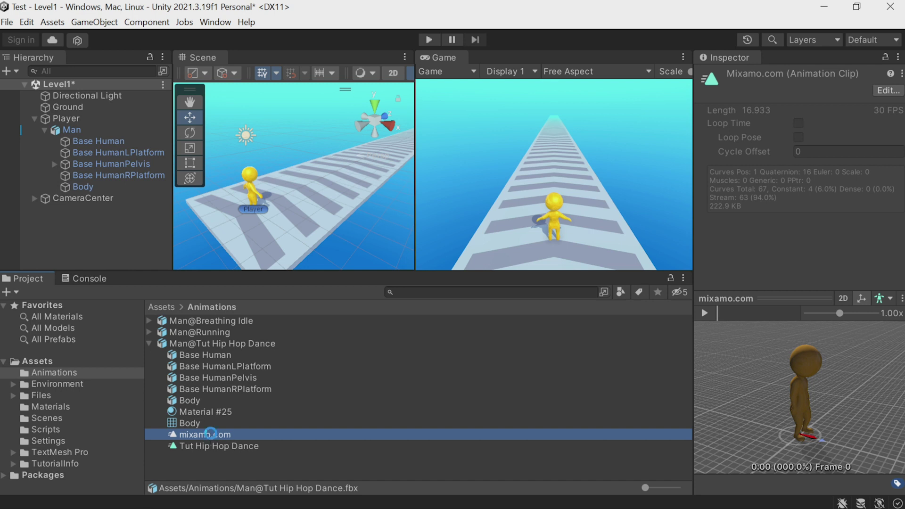
{"action": "key", "text": "ctrl+d"}
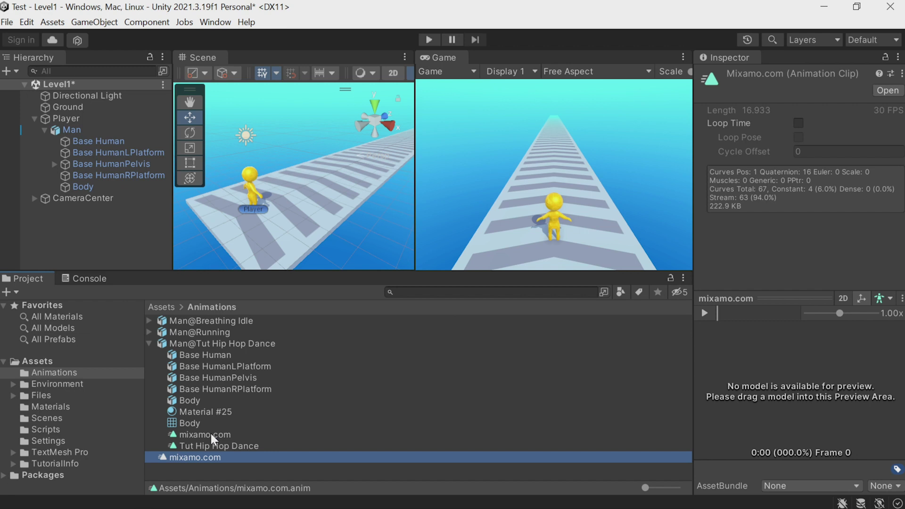
{"action": "key", "text": "F2"}
{"action": "type", "text": "Dance"}
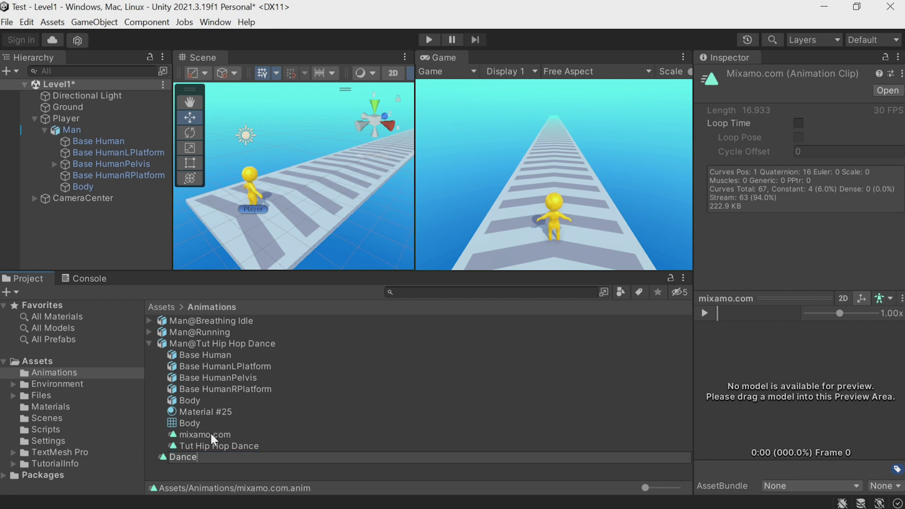
{"action": "key", "text": "Return"}
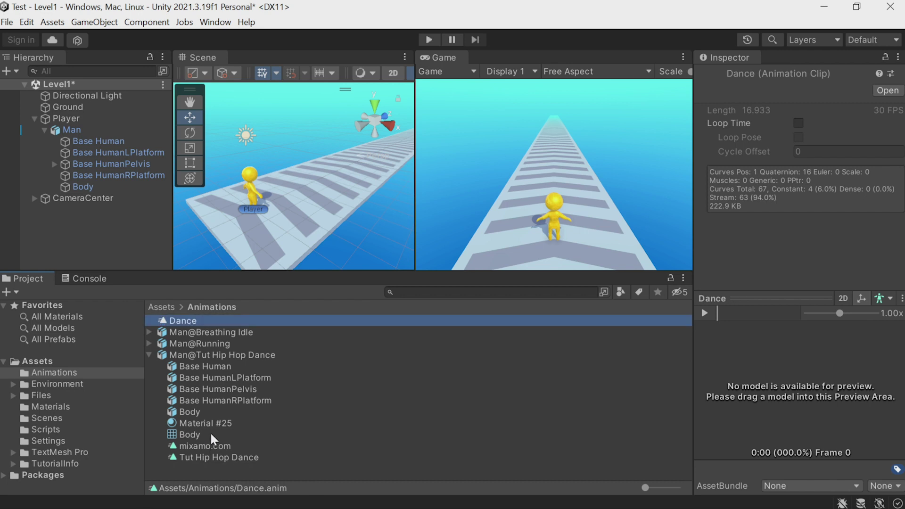
Collapse the Man@Tut Hip Hop Dance model, expand Man@Running, and play its mixamo.com clip in the preview
{"action": "left_click", "coordinate": [149, 356]}
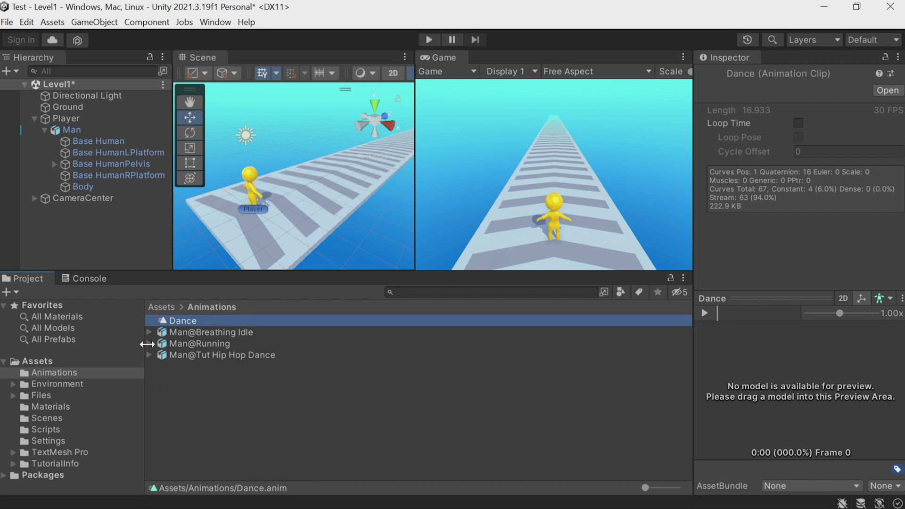
{"action": "left_click", "coordinate": [149, 344]}
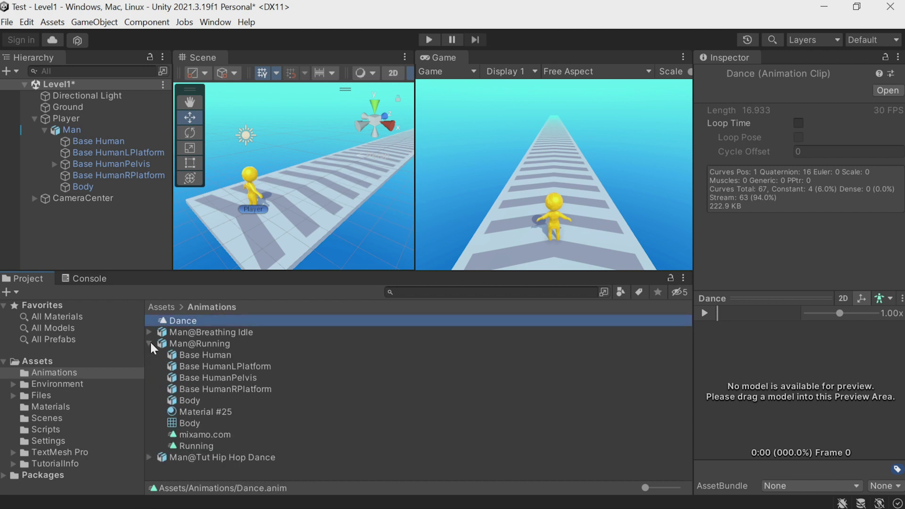
{"action": "left_click", "coordinate": [195, 434]}
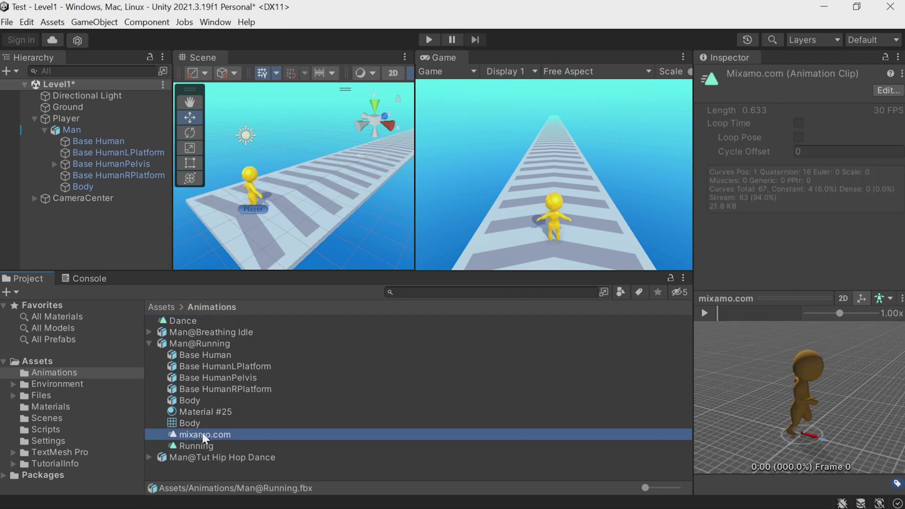
{"action": "left_click", "coordinate": [704, 313]}
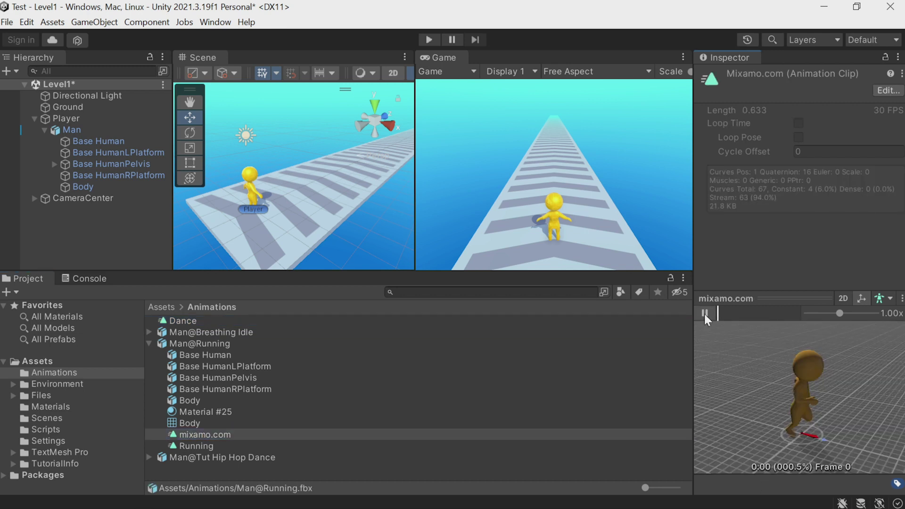
Duplicate the mixamo.com clip from Man@Running and rename the copy as Run
{"action": "left_click", "coordinate": [230, 432]}
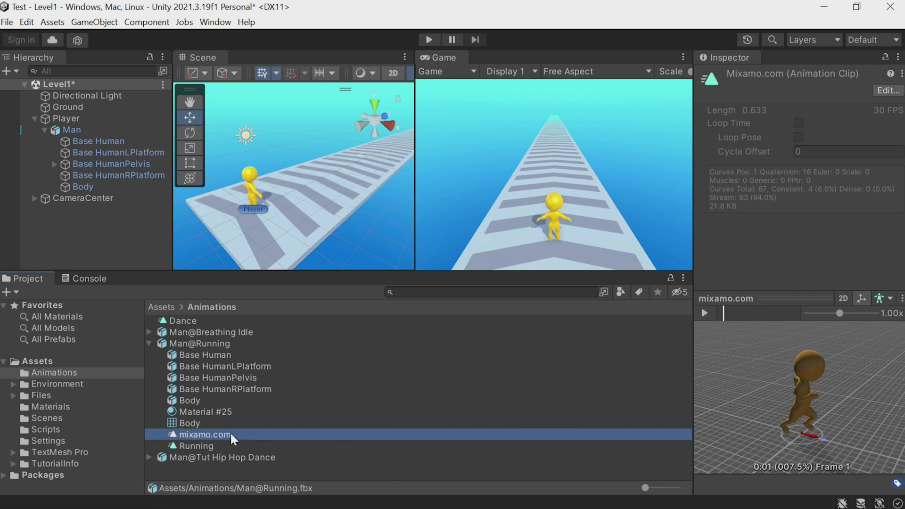
{"action": "key", "text": "ctrl+d"}
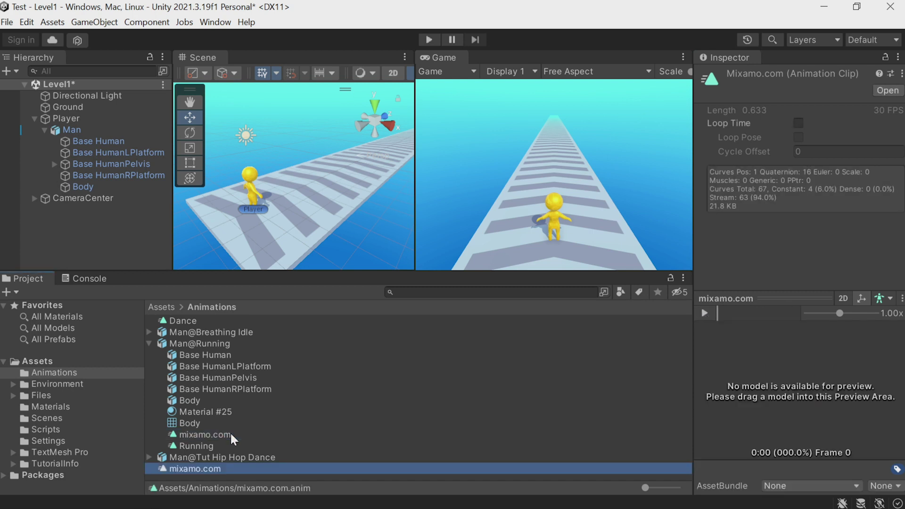
{"action": "key", "text": "F2"}
{"action": "type", "text": "Run"}
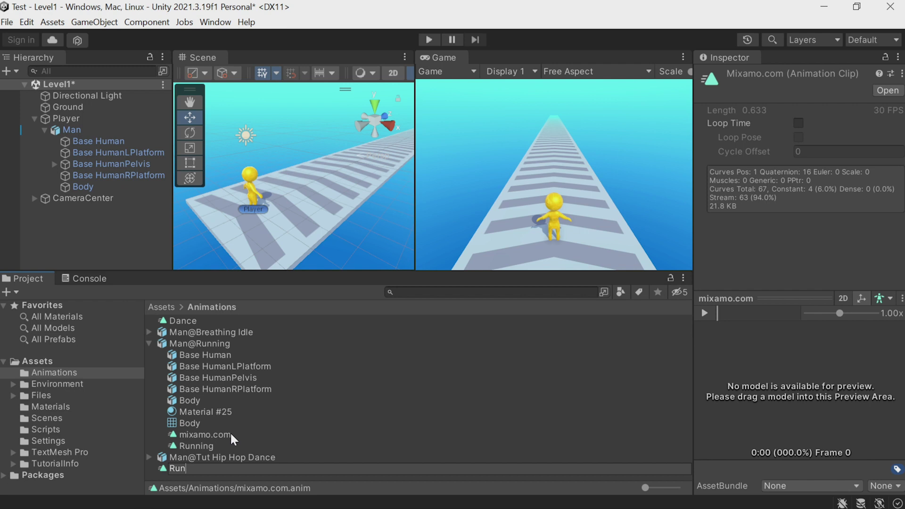
{"action": "key", "text": "Return"}
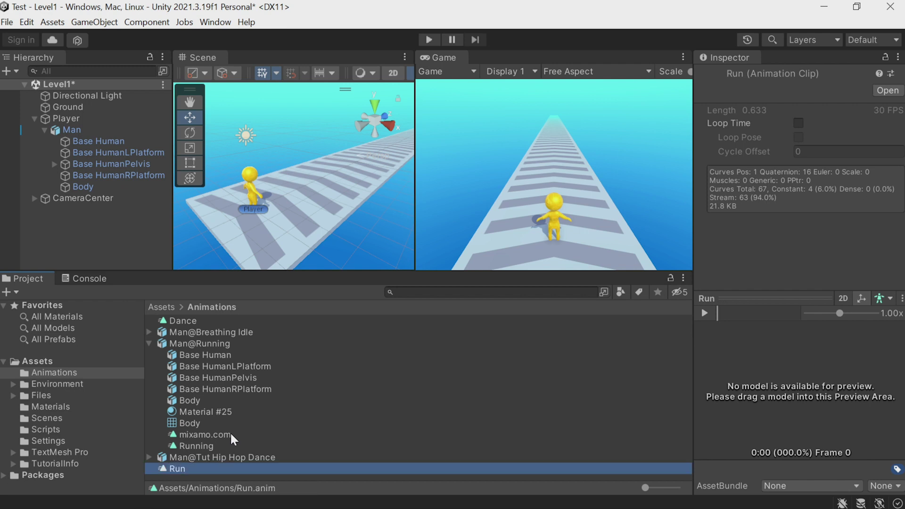
Duplicate the mixamo.com clip from Man@Breathing Idle and rename the copy as Idle
{"action": "left_click", "coordinate": [150, 332]}
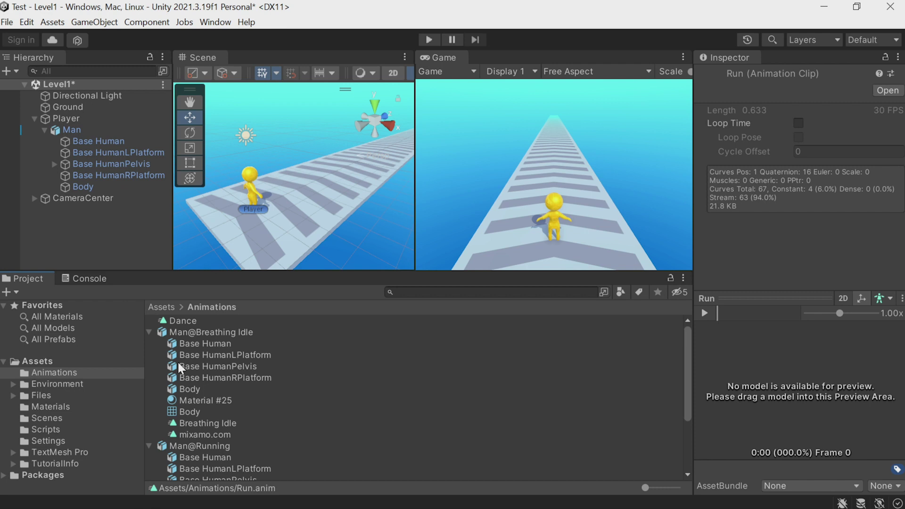
{"action": "left_click", "coordinate": [197, 430]}
{"action": "key", "text": "ctrl+d"}
{"action": "key", "text": "F2"}
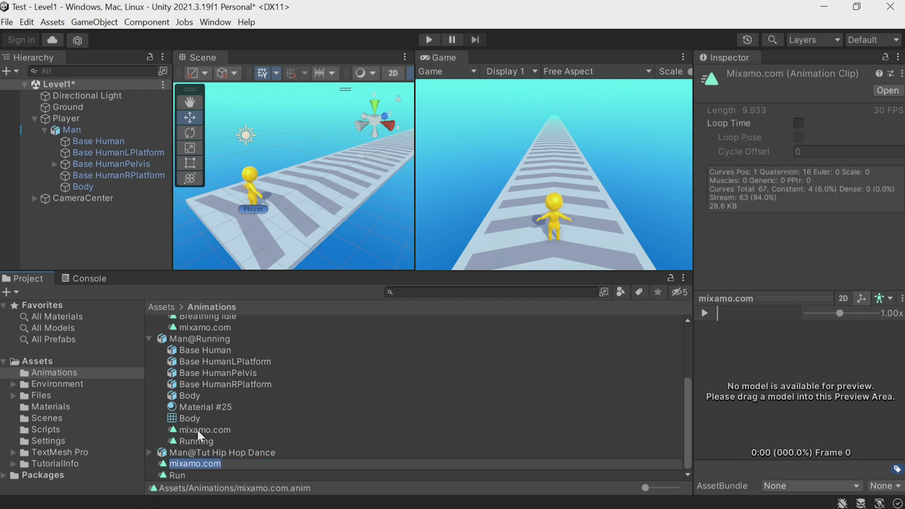
{"action": "type", "text": "Idle"}
{"action": "key", "text": "Return"}
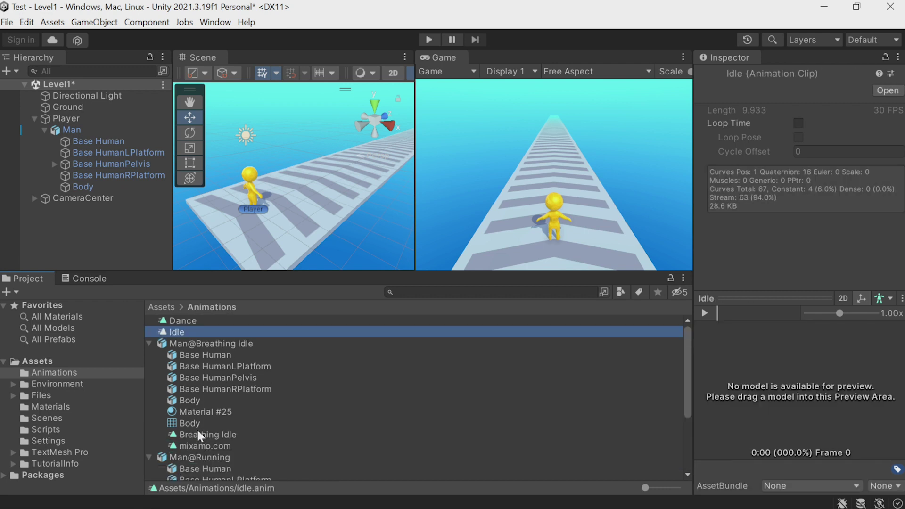
Delete the Man@Breathing Idle, Man@Running and Man@Tut Hip Hop Dance models and show the folder's assets as large icons
{"action": "left_click", "coordinate": [149, 342]}
{"action": "left_click", "coordinate": [151, 355]}
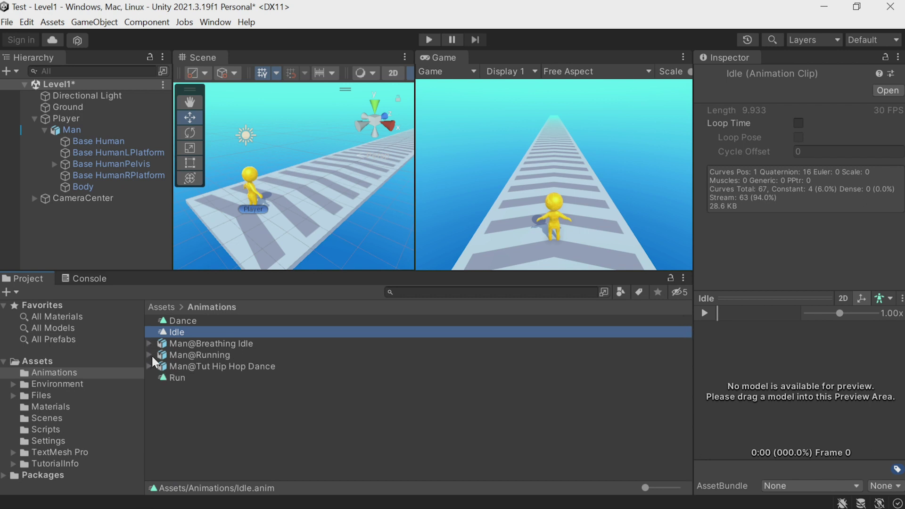
{"action": "left_click", "coordinate": [194, 366]}
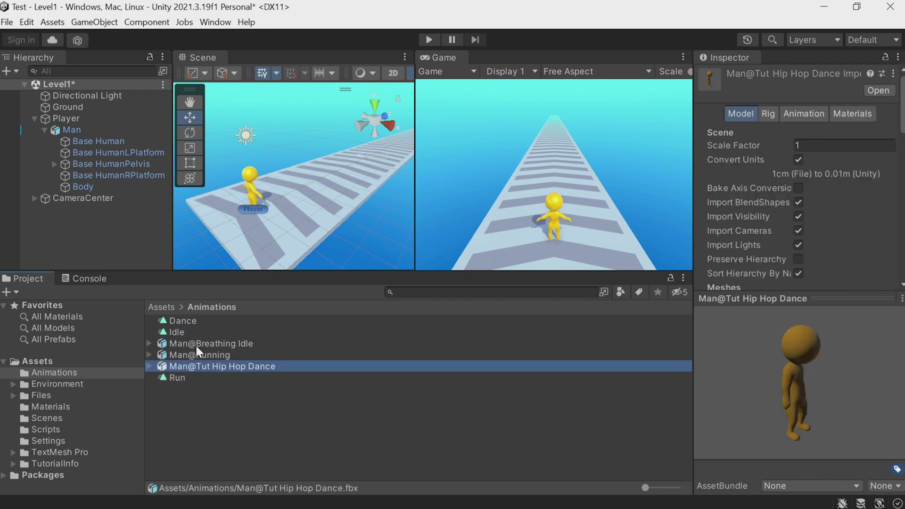
{"action": "left_click", "coordinate": [197, 345], "text": "shift"}
{"action": "key", "text": "Delete"}
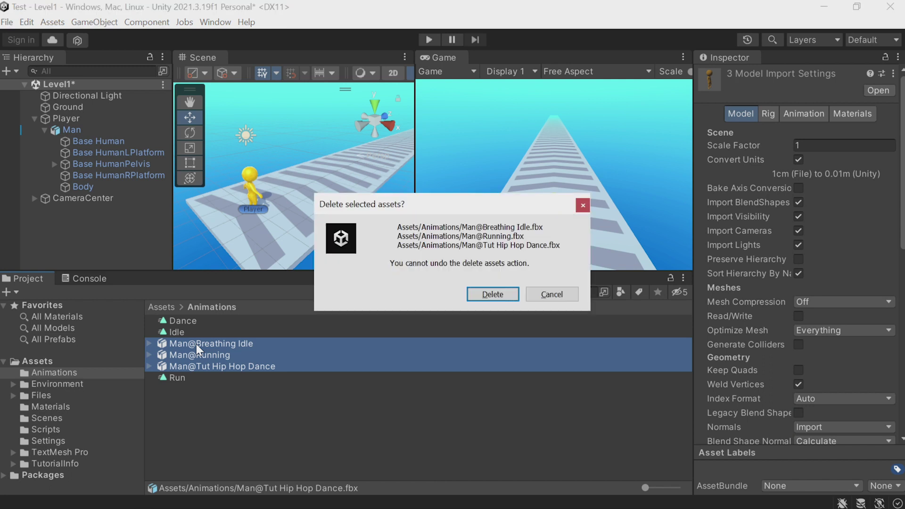
{"action": "key", "text": "Return"}
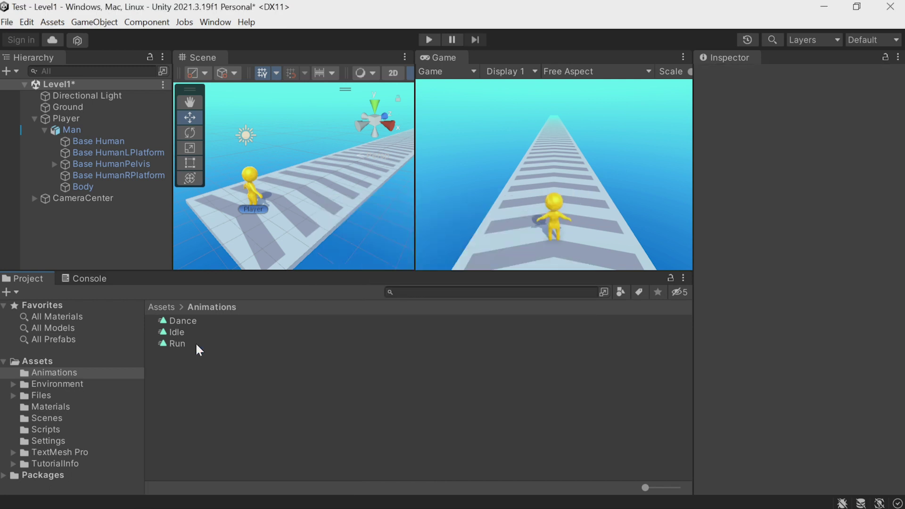
{"action": "scroll", "coordinate": [195, 341], "scroll_direction": "up", "scroll_amount": 4, "text": "ctrl"}
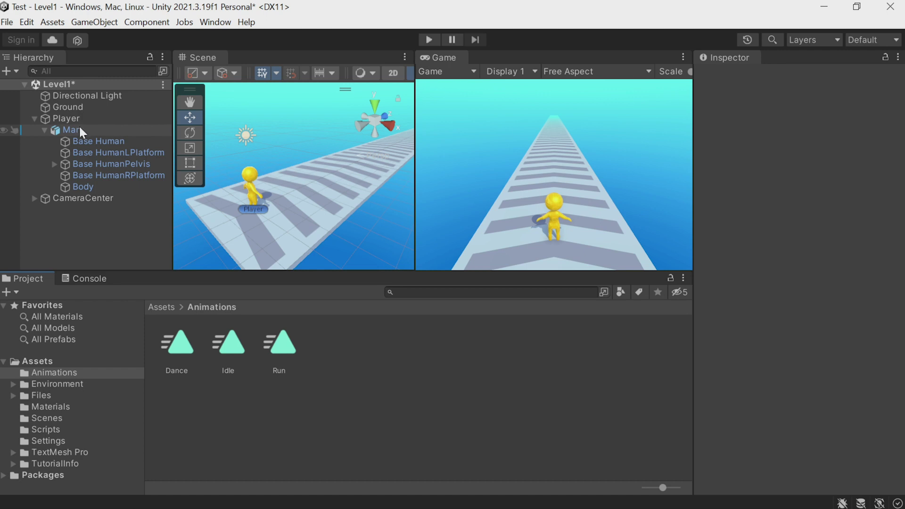
Try to add an Animator component to the Man object under Player
{"action": "left_click", "coordinate": [92, 129]}
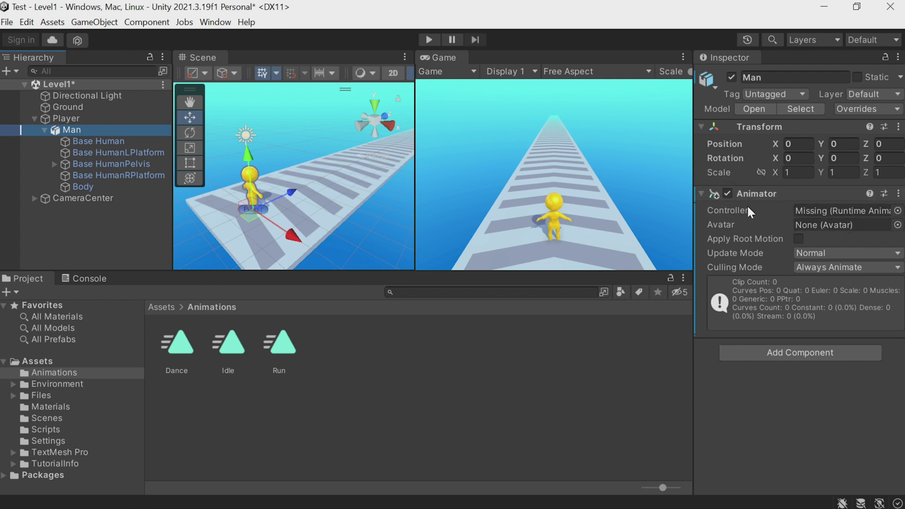
{"action": "left_click", "coordinate": [813, 352]}
{"action": "key", "text": "Up"}
{"action": "key", "text": "Down"}
{"action": "key", "text": "Return"}
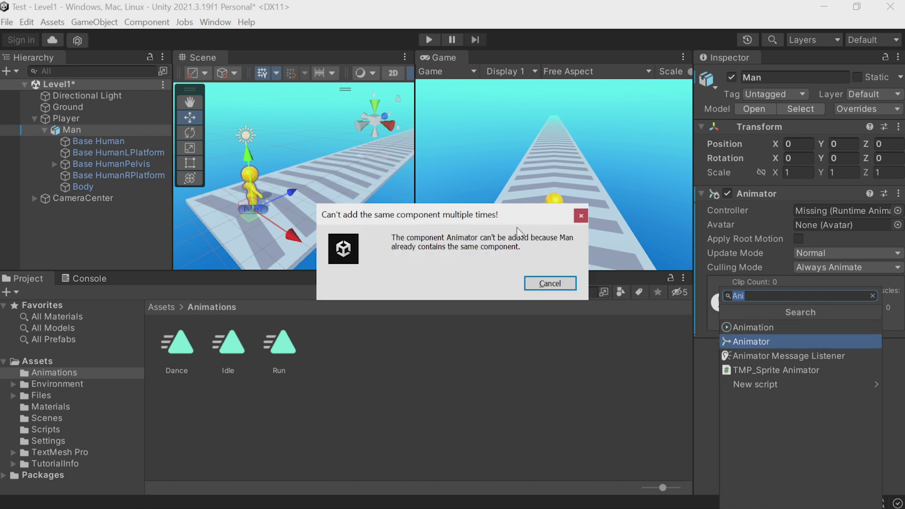
{"action": "left_click", "coordinate": [548, 286]}
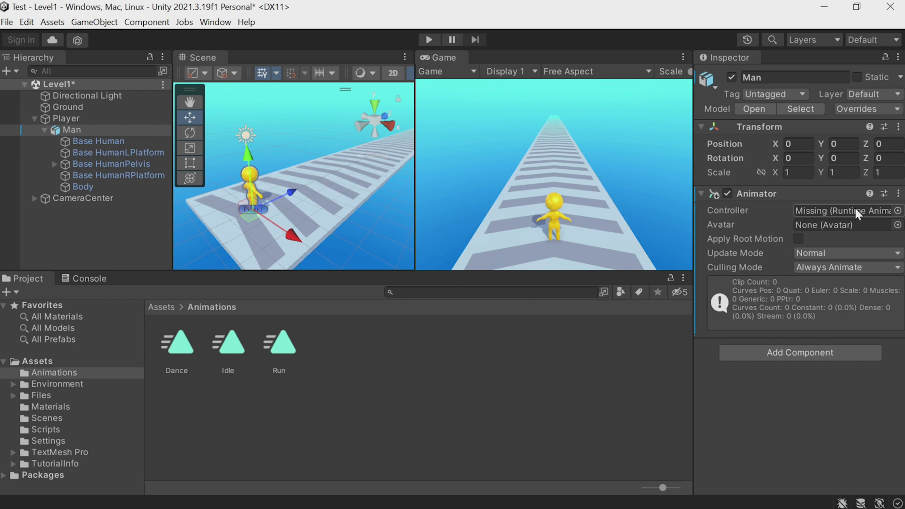
Create an Animator Controller named Player in the Animations folder and assign it as the controller of Man's Animator
{"action": "right_click", "coordinate": [491, 369]}
{"action": "mouse_move", "coordinate": [536, 37]}
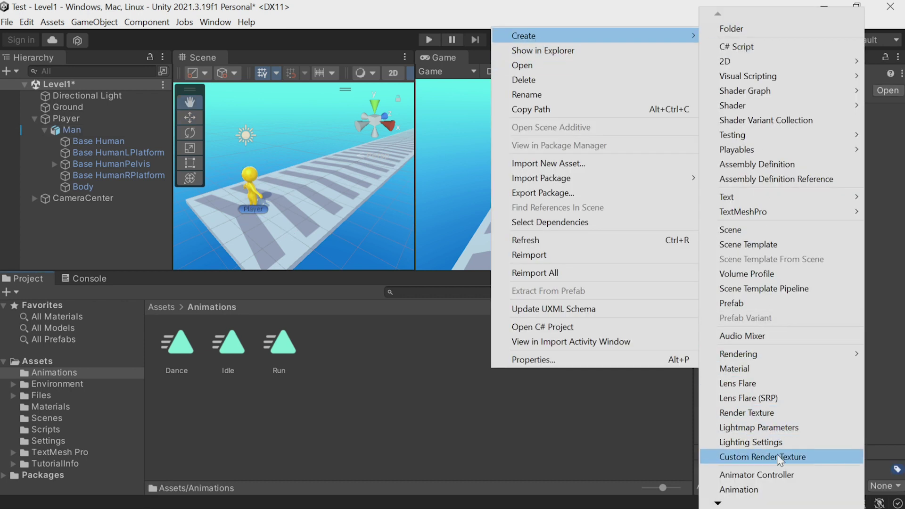
{"action": "left_click", "coordinate": [779, 476]}
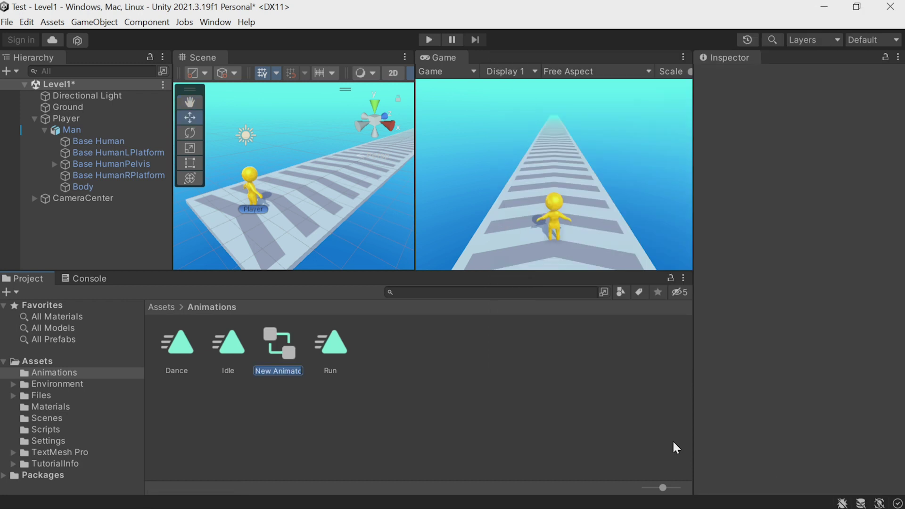
{"action": "type", "text": "p"}
{"action": "key", "text": "BackSpace"}
{"action": "type", "text": "Player"}
{"action": "key", "text": "Return"}
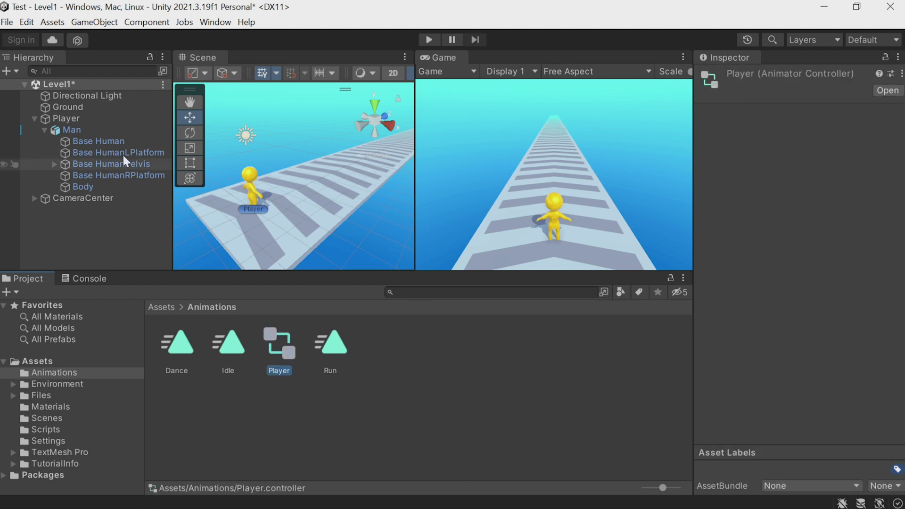
{"action": "left_click", "coordinate": [66, 126]}
{"action": "left_click_drag", "start_coordinate": [280, 344], "coordinate": [817, 211]}
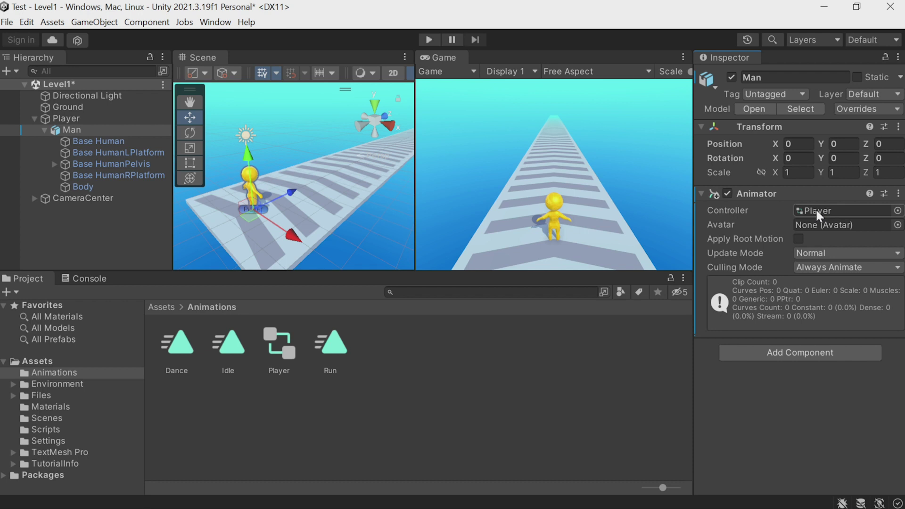
Open the Player controller in the Animator window and add the Run, Dance and Idle clips as states on the Base Layer
{"action": "double_click", "coordinate": [817, 212]}
{"action": "left_click_drag", "start_coordinate": [264, 57], "coordinate": [576, 151]}
{"action": "left_click_drag", "start_coordinate": [693, 315], "coordinate": [873, 396]}
{"action": "left_click_drag", "start_coordinate": [737, 100], "coordinate": [669, 95]}
{"action": "left_click_drag", "start_coordinate": [337, 356], "coordinate": [698, 293]}
{"action": "left_click", "coordinate": [180, 351]}
{"action": "left_click", "coordinate": [229, 348], "text": "ctrl"}
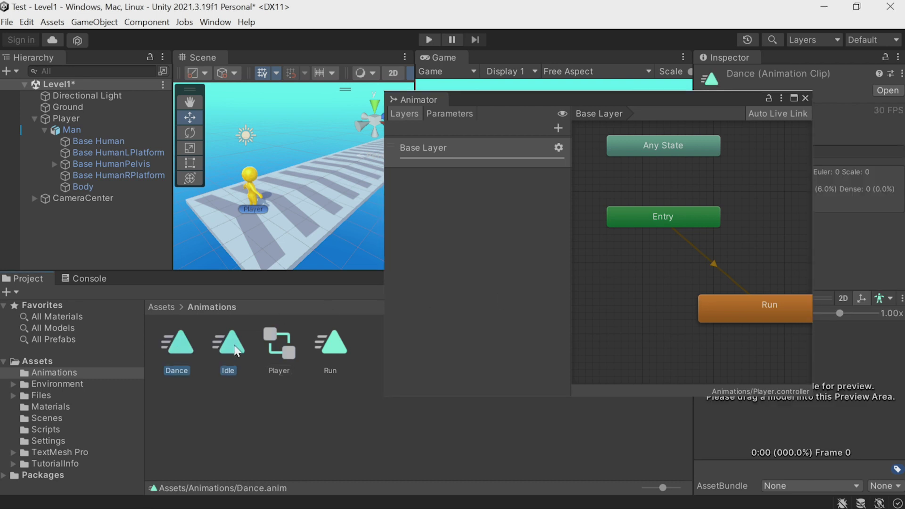
{"action": "left_click_drag", "start_coordinate": [228, 349], "coordinate": [629, 290]}
Reposition and enlarge the Animator window, and spread the states apart with Dance above Run and Idle below it
{"action": "left_click_drag", "start_coordinate": [555, 99], "coordinate": [403, 118]}
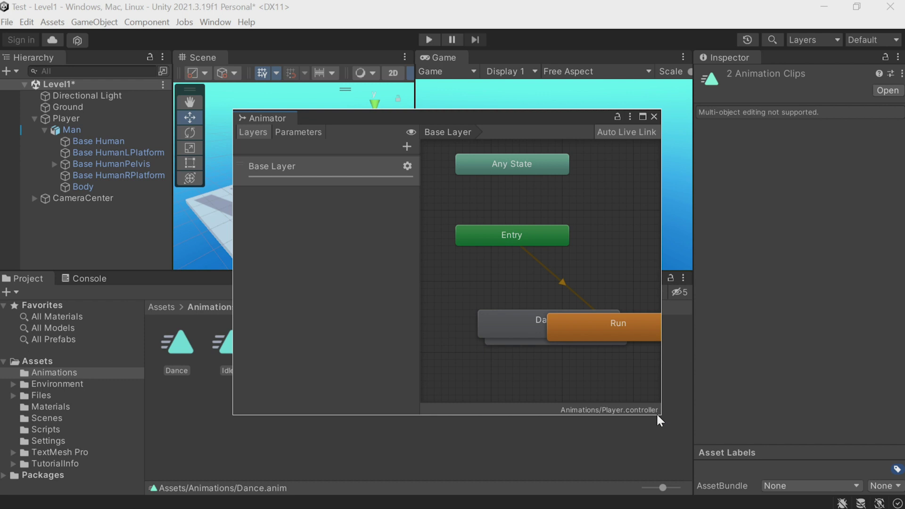
{"action": "left_click_drag", "start_coordinate": [660, 414], "coordinate": [803, 433]}
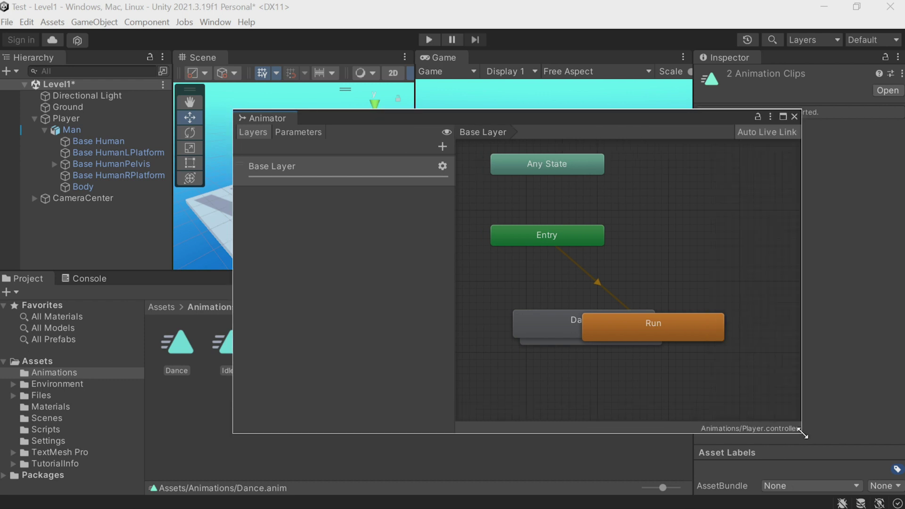
{"action": "left_click_drag", "start_coordinate": [683, 329], "coordinate": [724, 279]}
{"action": "left_click_drag", "start_coordinate": [654, 336], "coordinate": [738, 216]}
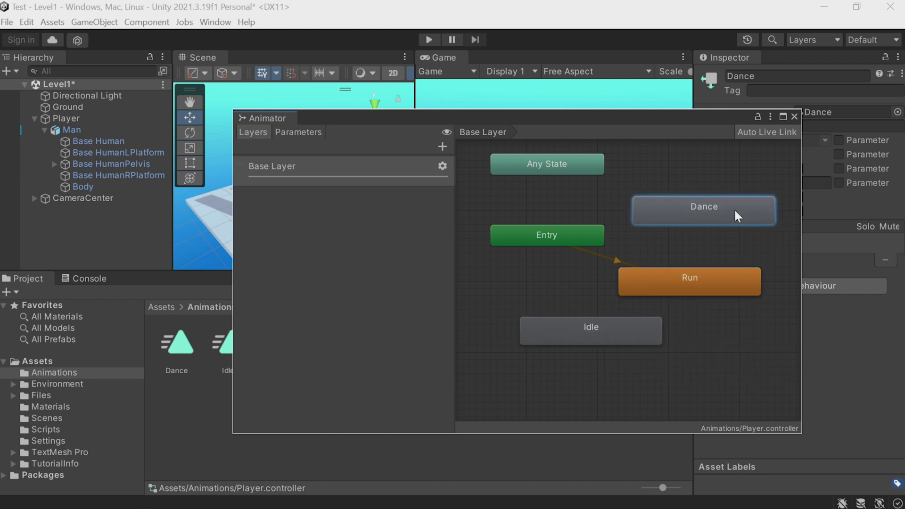
{"action": "left_click_drag", "start_coordinate": [595, 117], "coordinate": [523, 116]}
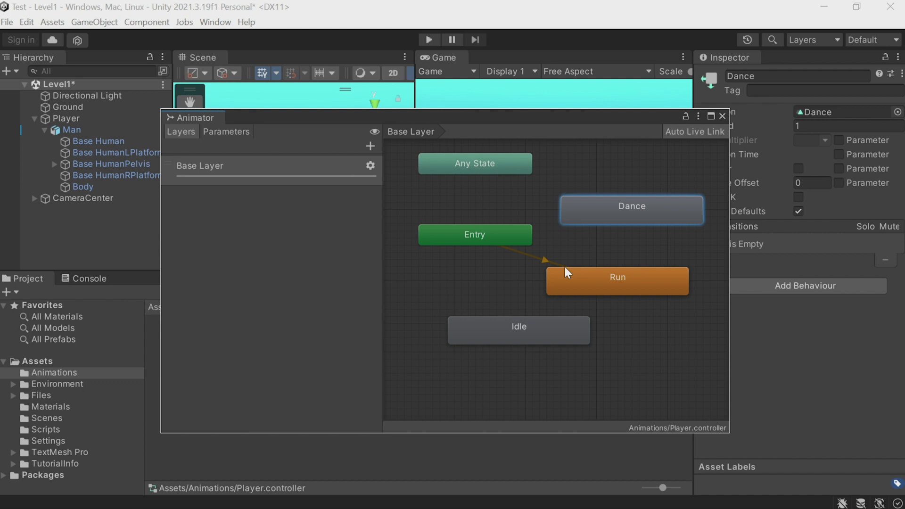
{"action": "left_click_drag", "start_coordinate": [731, 253], "coordinate": [830, 253]}
{"action": "left_click_drag", "start_coordinate": [664, 279], "coordinate": [727, 272]}
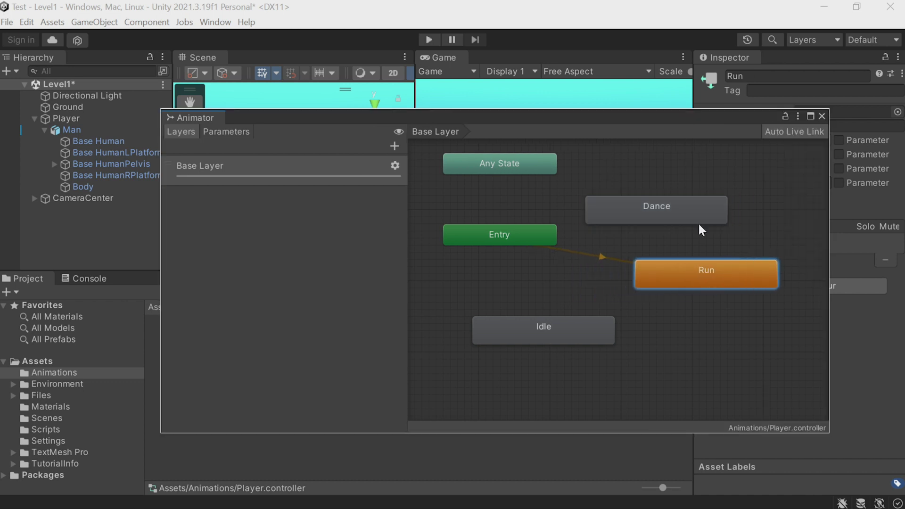
{"action": "left_click_drag", "start_coordinate": [700, 225], "coordinate": [756, 174]}
{"action": "left_click_drag", "start_coordinate": [590, 343], "coordinate": [678, 356]}
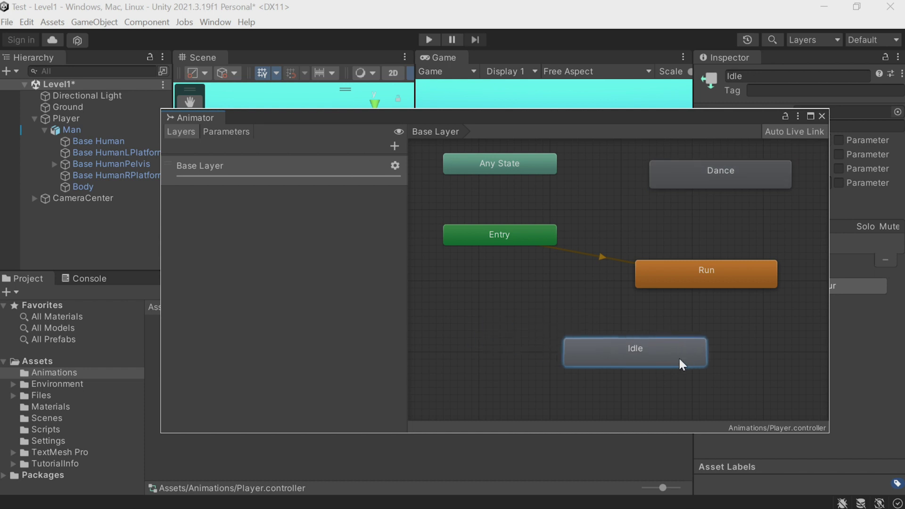
Set Idle as the layer's default state and reposition it just below Run
{"action": "right_click", "coordinate": [637, 354]}
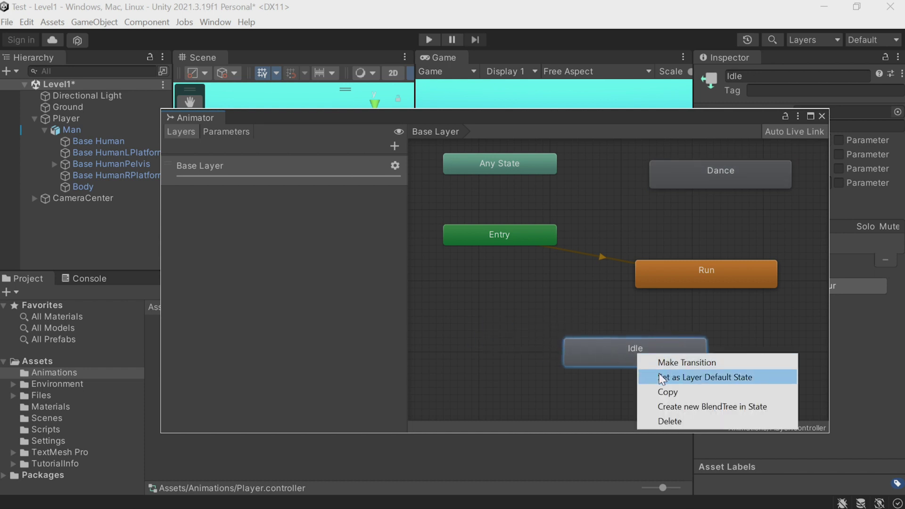
{"action": "left_click", "coordinate": [678, 378]}
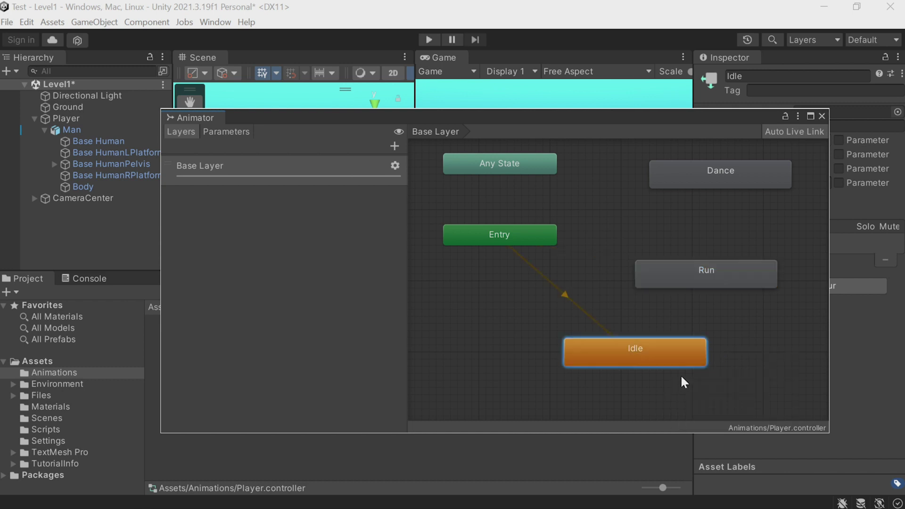
{"action": "left_click_drag", "start_coordinate": [693, 364], "coordinate": [717, 352]}
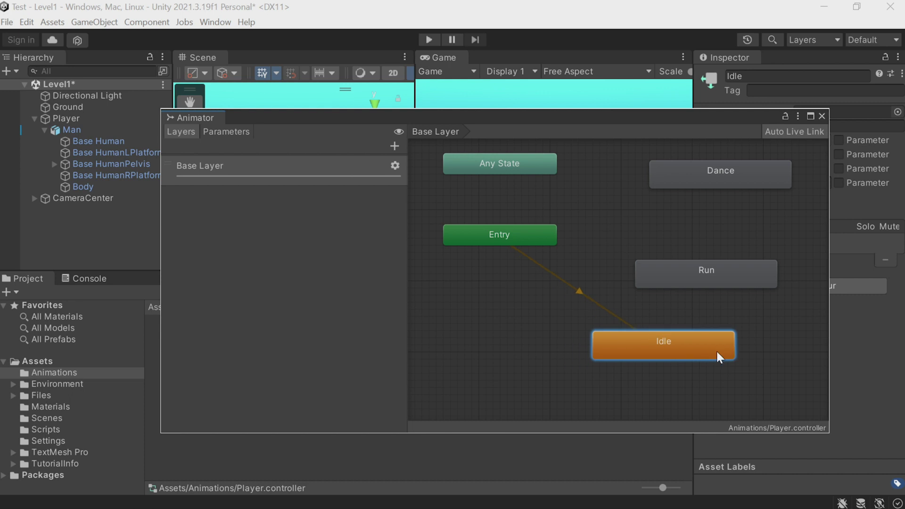
Add a Bool parameter named Run to the Player controller
{"action": "left_click", "coordinate": [229, 134]}
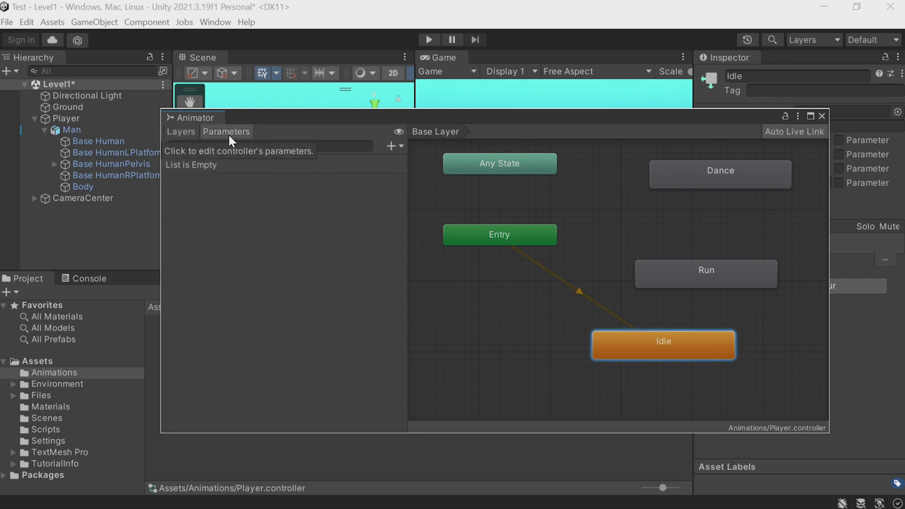
{"action": "left_click", "coordinate": [395, 146]}
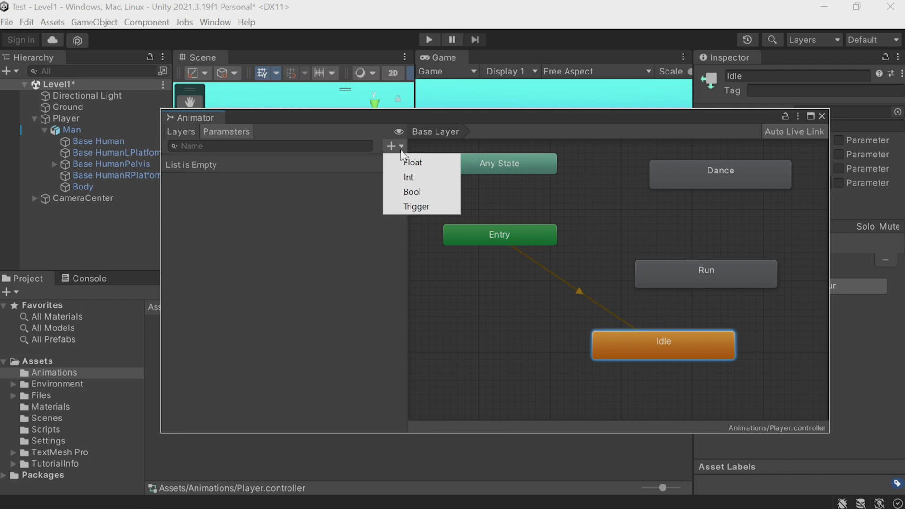
{"action": "left_click", "coordinate": [420, 191]}
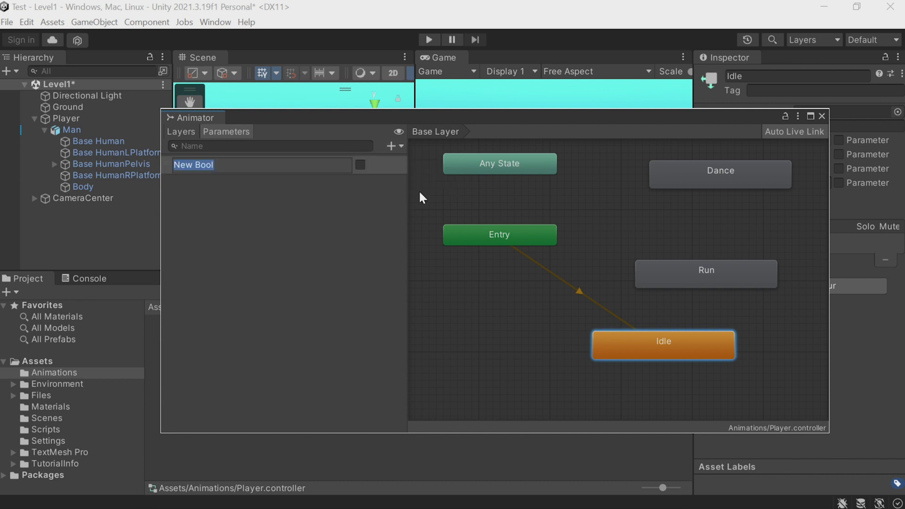
{"action": "type", "text": "Run"}
{"action": "key", "text": "Return"}
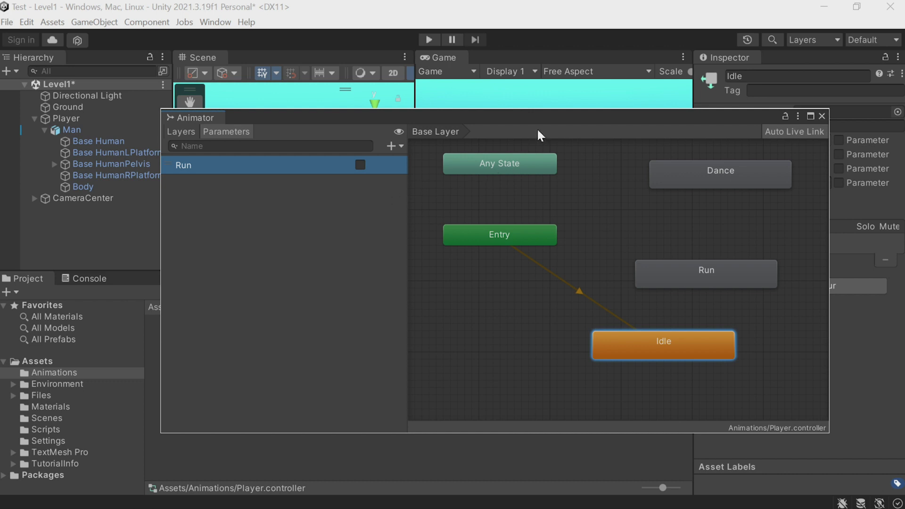
Reposition and widen the Animator window, and arrange the states with Idle beside Entry, Run below Idle, and Dance farther out
{"action": "left_click_drag", "start_coordinate": [453, 117], "coordinate": [336, 92]}
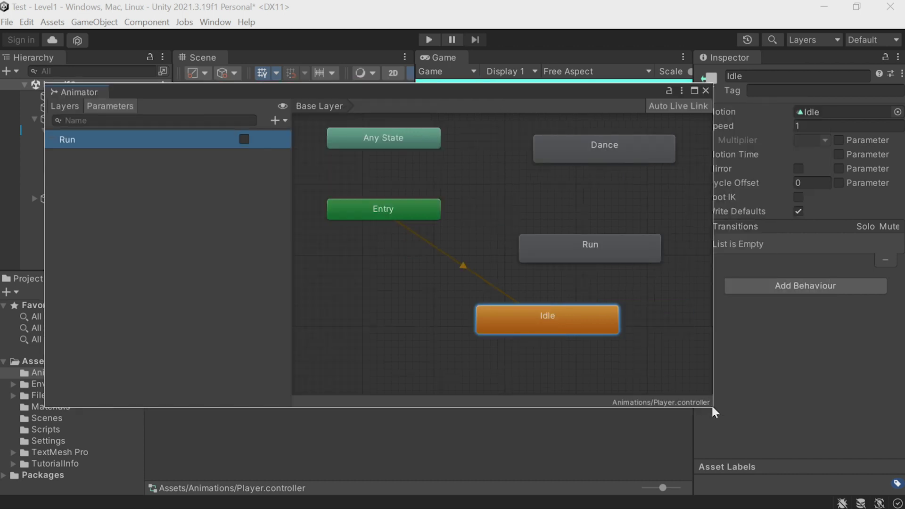
{"action": "left_click_drag", "start_coordinate": [713, 407], "coordinate": [659, 437]}
{"action": "left_click_drag", "start_coordinate": [572, 309], "coordinate": [593, 187]}
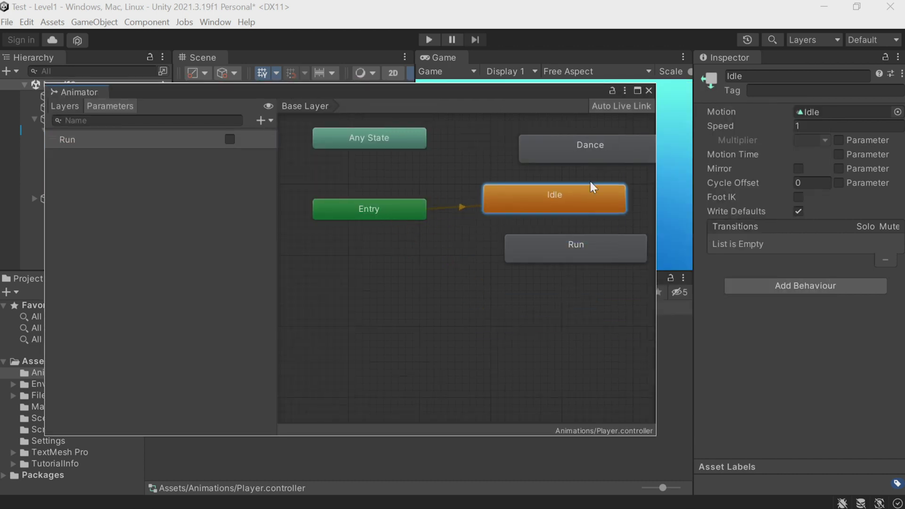
{"action": "left_click_drag", "start_coordinate": [581, 257], "coordinate": [562, 275]}
{"action": "left_click_drag", "start_coordinate": [657, 295], "coordinate": [731, 290]}
{"action": "left_click_drag", "start_coordinate": [650, 153], "coordinate": [700, 151]}
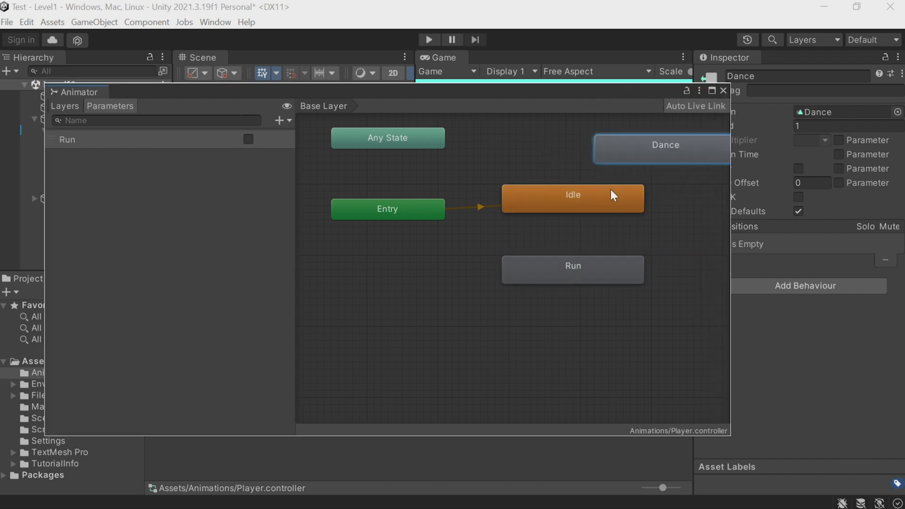
Create a transition from the Idle state to the Run state
{"action": "right_click", "coordinate": [599, 202]}
{"action": "left_click", "coordinate": [611, 208]}
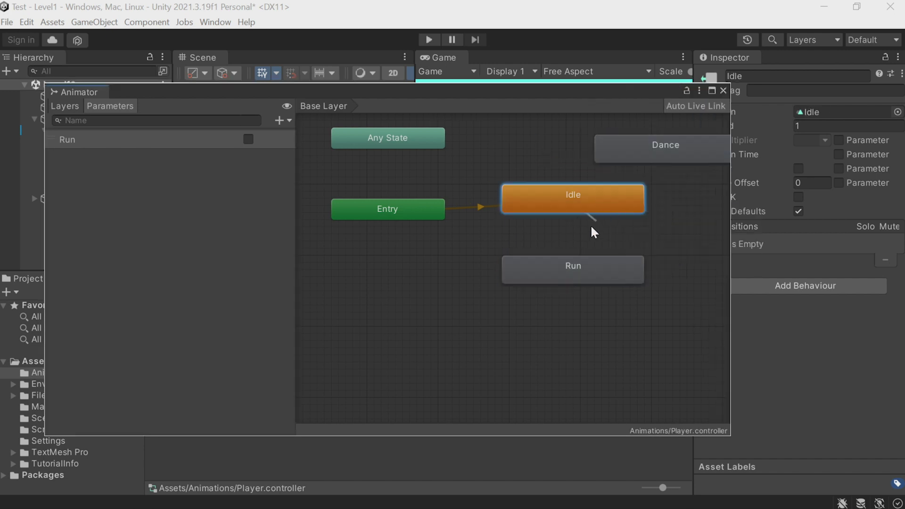
{"action": "left_click", "coordinate": [580, 273]}
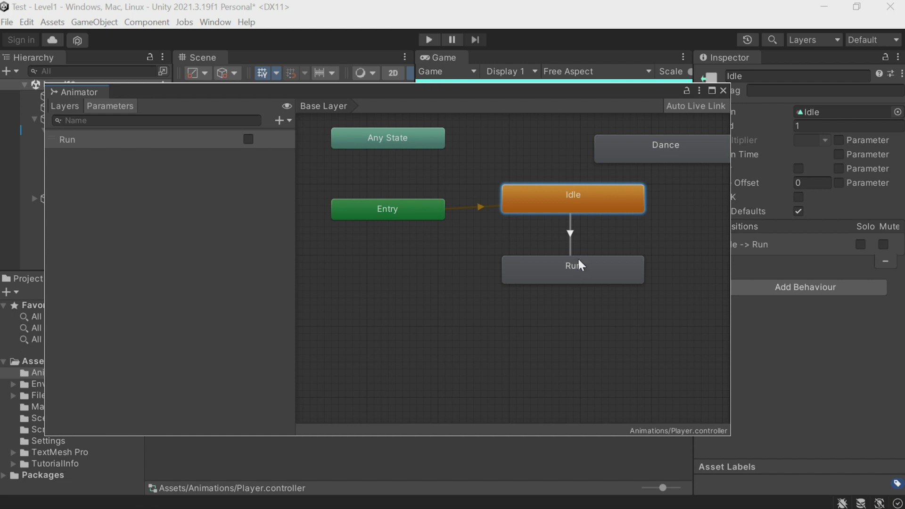
Add a condition to the Idle to Run transition that requires the Run parameter to be true
{"action": "left_click_drag", "start_coordinate": [570, 91], "coordinate": [521, 91]}
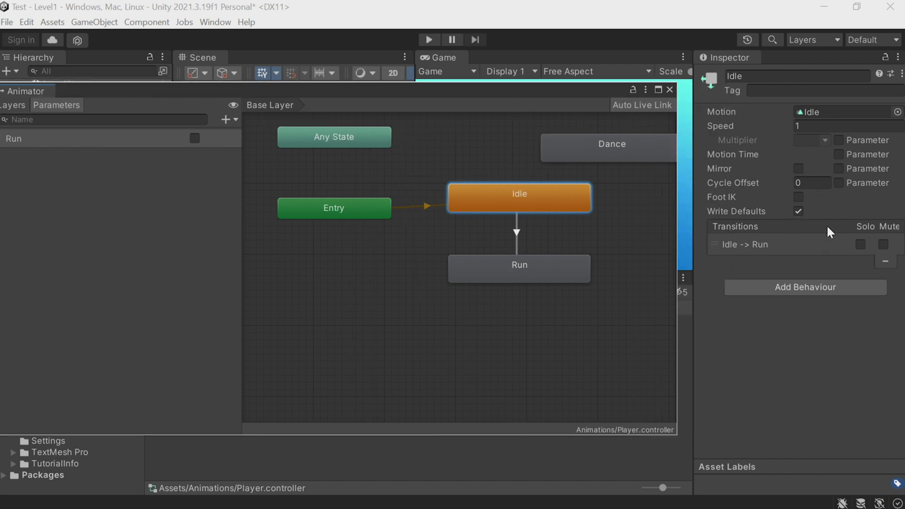
{"action": "left_click", "coordinate": [516, 235]}
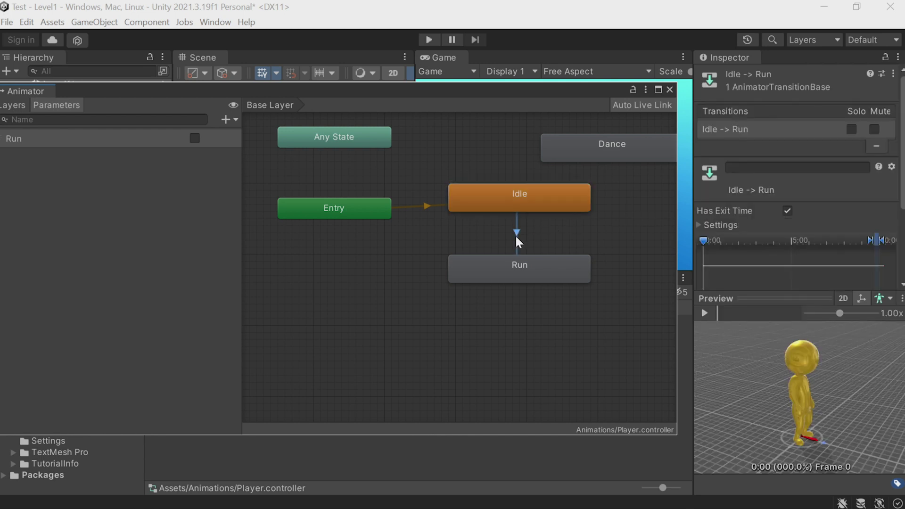
{"action": "scroll", "coordinate": [783, 219], "scroll_direction": "down", "scroll_amount": 2}
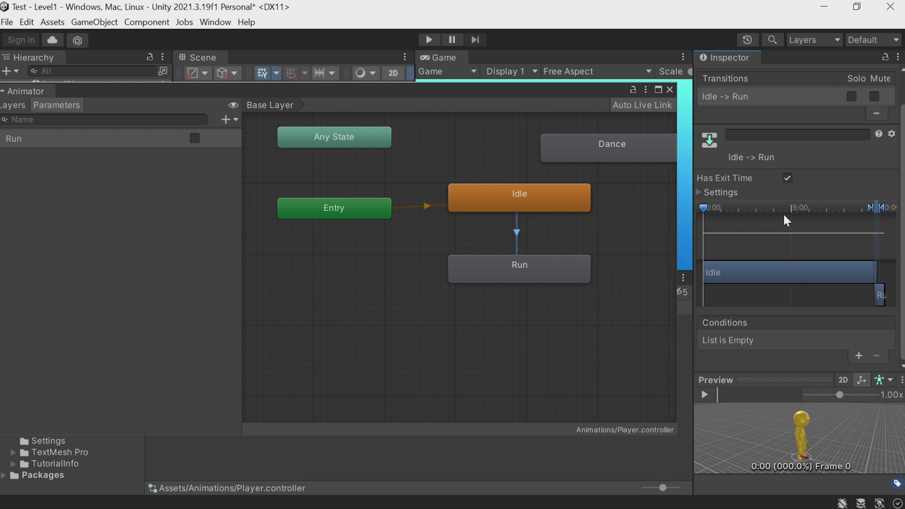
{"action": "scroll", "coordinate": [808, 234], "scroll_direction": "down", "scroll_amount": 1}
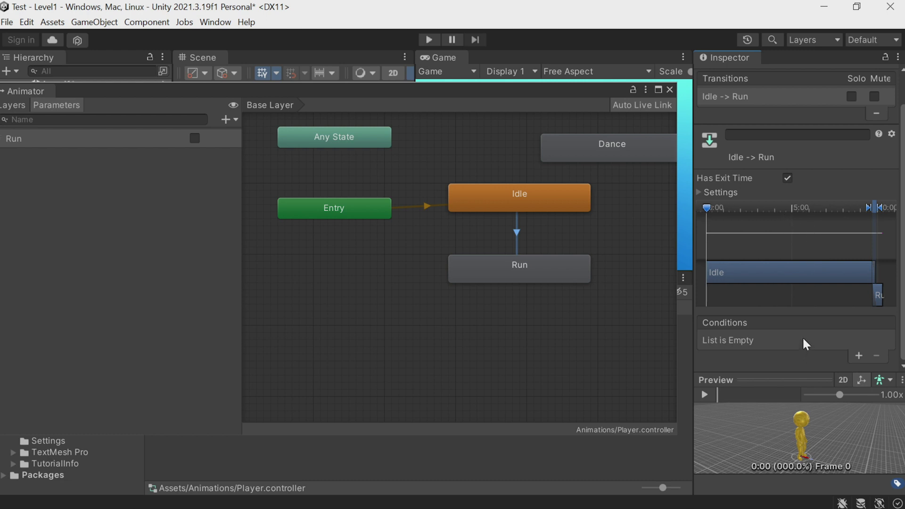
{"action": "left_click", "coordinate": [859, 355]}
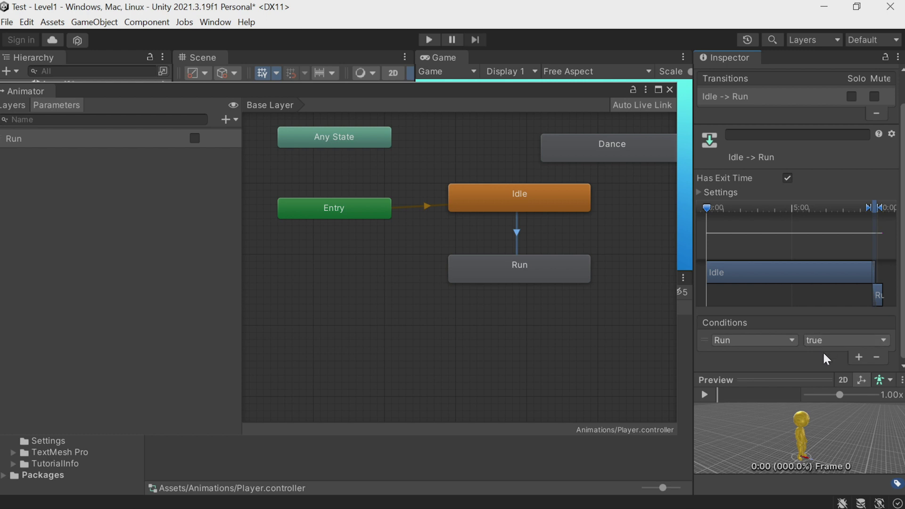
{"action": "left_click", "coordinate": [832, 340]}
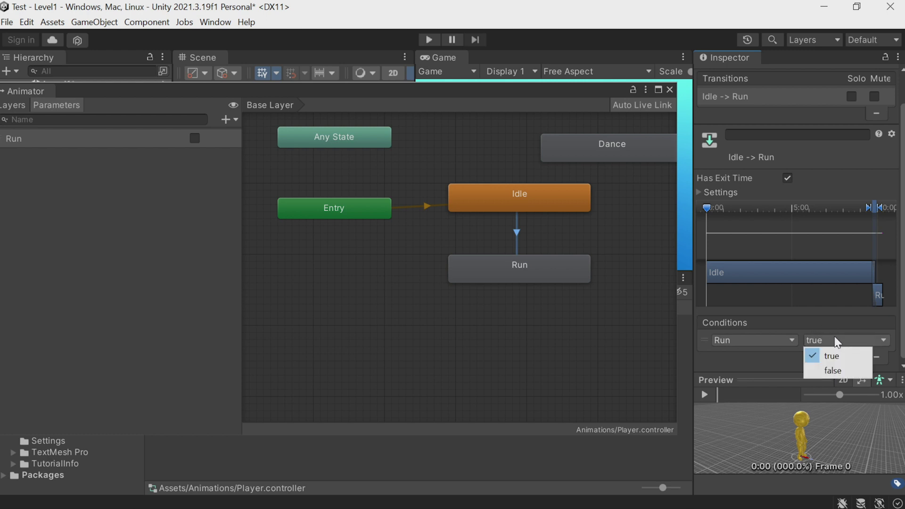
Create a transition from Run back to Idle and give it the condition Run false
{"action": "right_click", "coordinate": [563, 271]}
{"action": "left_click", "coordinate": [606, 275]}
{"action": "left_click", "coordinate": [550, 203]}
{"action": "left_click", "coordinate": [522, 235]}
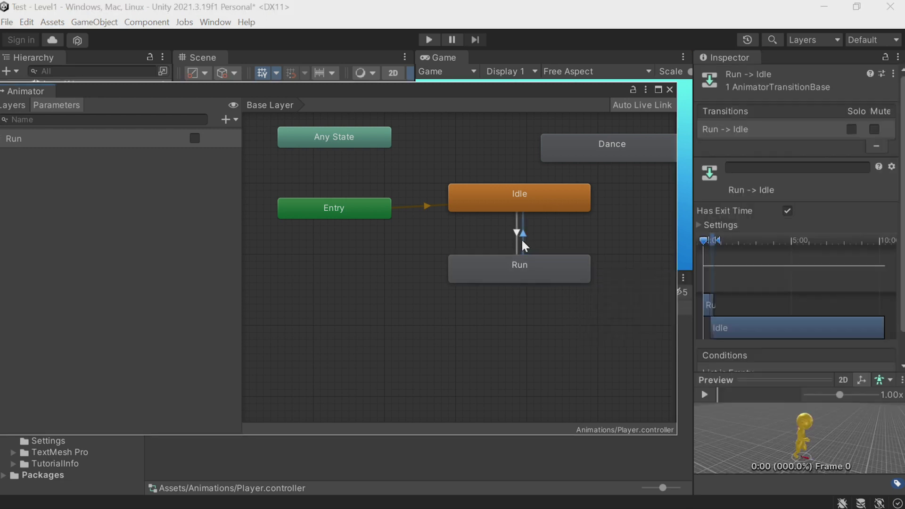
{"action": "scroll", "coordinate": [865, 344], "scroll_direction": "down", "scroll_amount": 2}
{"action": "left_click", "coordinate": [858, 355]}
{"action": "left_click", "coordinate": [844, 340]}
{"action": "left_click", "coordinate": [832, 369]}
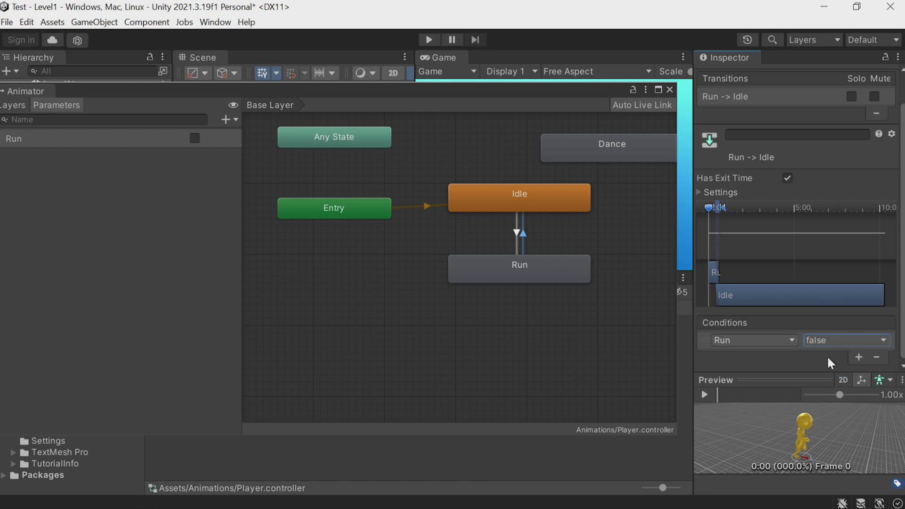
Shift the start of the Run to Idle blend slightly on the transition timeline and preview the animation
{"action": "scroll", "coordinate": [715, 251], "scroll_direction": "up", "scroll_amount": 5}
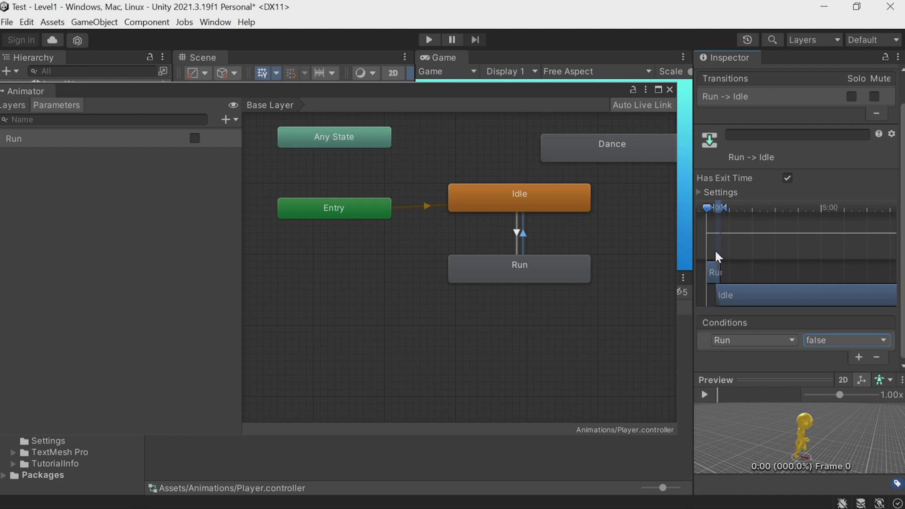
{"action": "scroll", "coordinate": [715, 249], "scroll_direction": "up", "scroll_amount": 4}
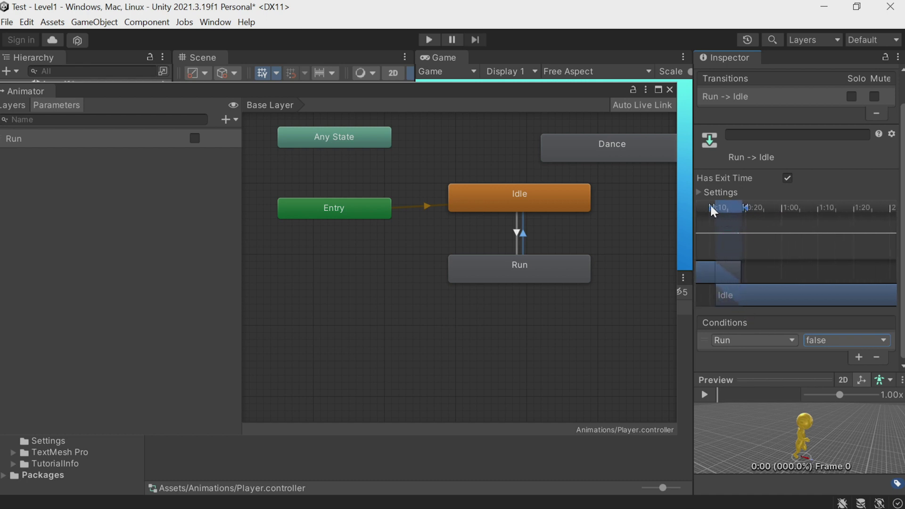
{"action": "left_click_drag", "start_coordinate": [711, 204], "coordinate": [713, 204]}
{"action": "left_click", "coordinate": [705, 395]}
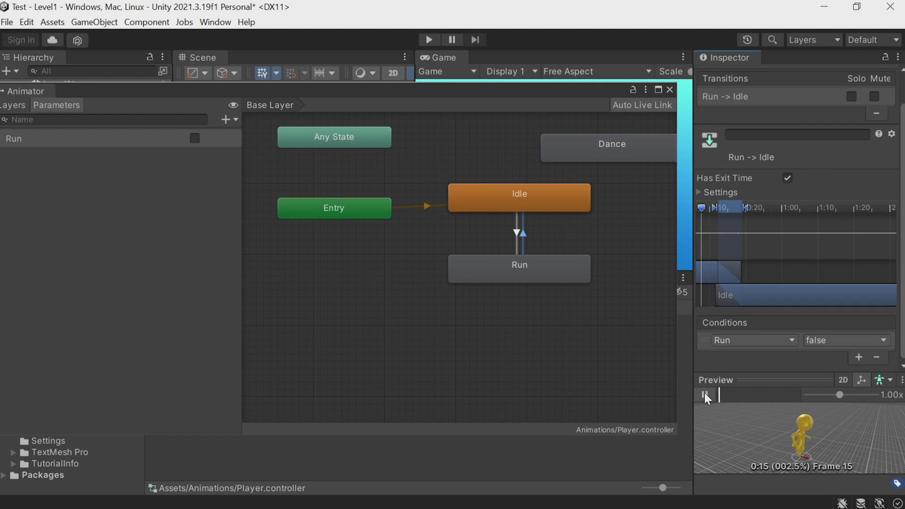
{"action": "mouse_move", "coordinate": [757, 208]}
{"action": "left_mouse_down"}
{"action": "mouse_move", "coordinate": [708, 202]}
{"action": "mouse_move", "coordinate": [761, 206]}
{"action": "left_mouse_up"}
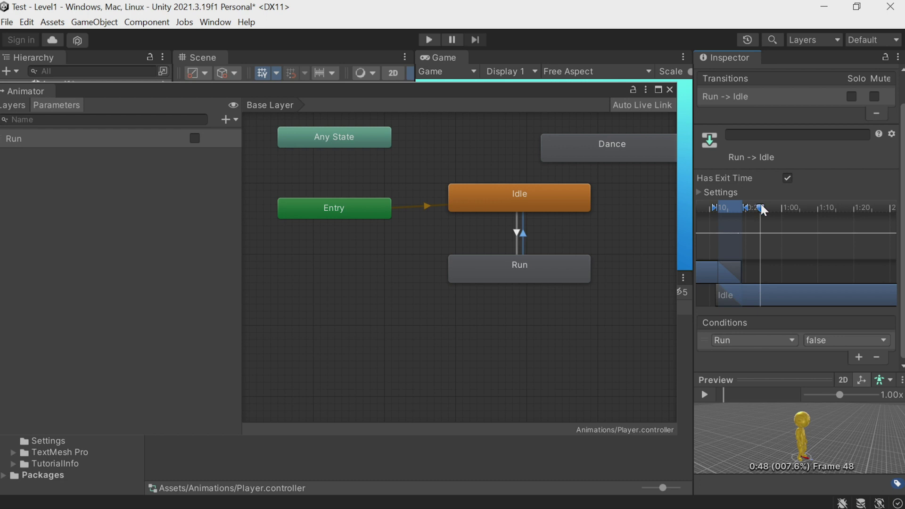
{"action": "left_click", "coordinate": [743, 395]}
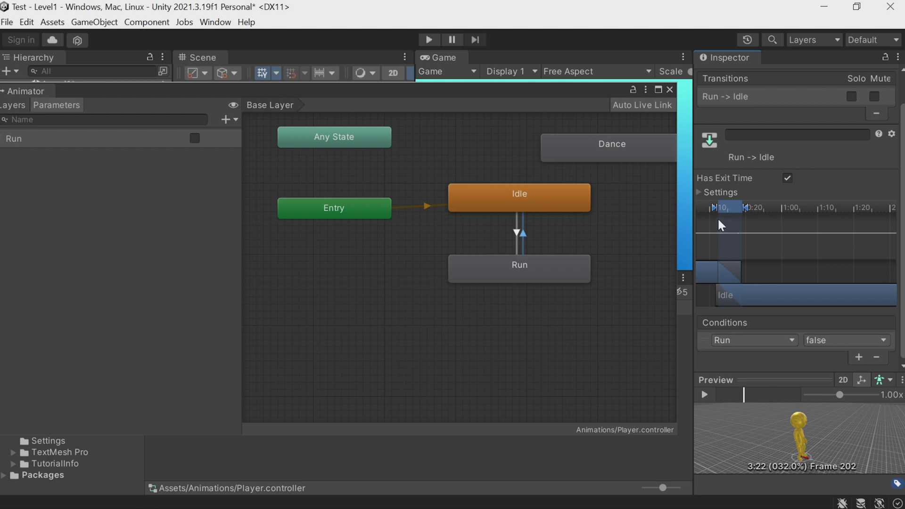
Nudge the Run to Idle blend start once more and disable Has Exit Time on both transitions between Idle and Run
{"action": "left_click_drag", "start_coordinate": [714, 205], "coordinate": [714, 206]}
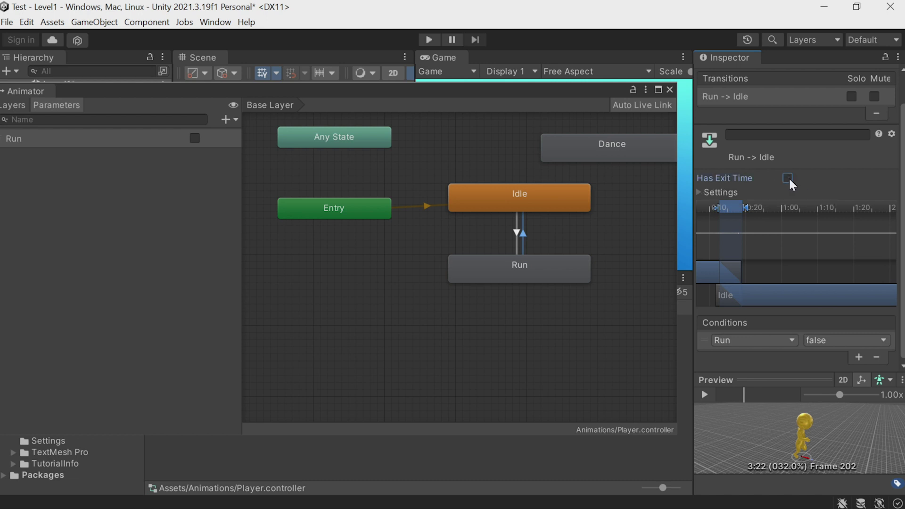
{"action": "left_click", "coordinate": [517, 233]}
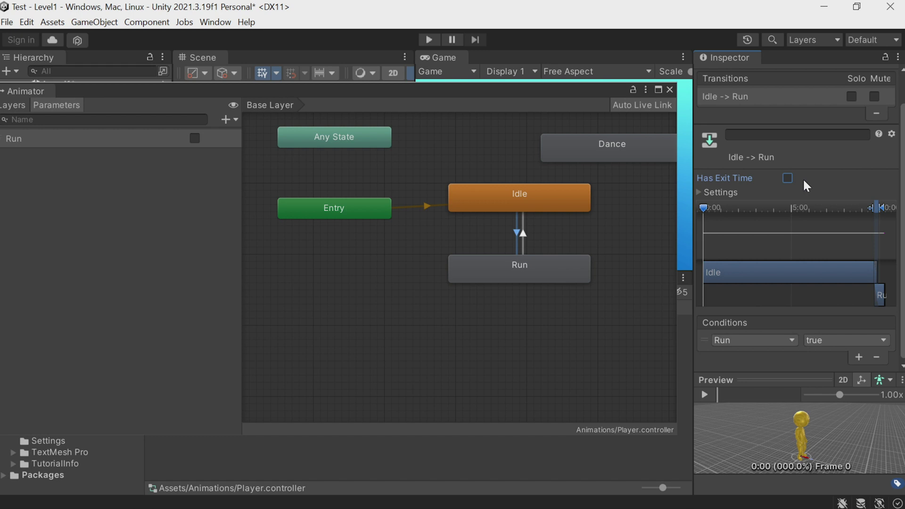
Widen the Animator window to move Dance beside Idle and Run, and add a Trigger parameter named Dance
{"action": "left_click_drag", "start_coordinate": [677, 210], "coordinate": [755, 209]}
{"action": "left_click_drag", "start_coordinate": [676, 159], "coordinate": [726, 245]}
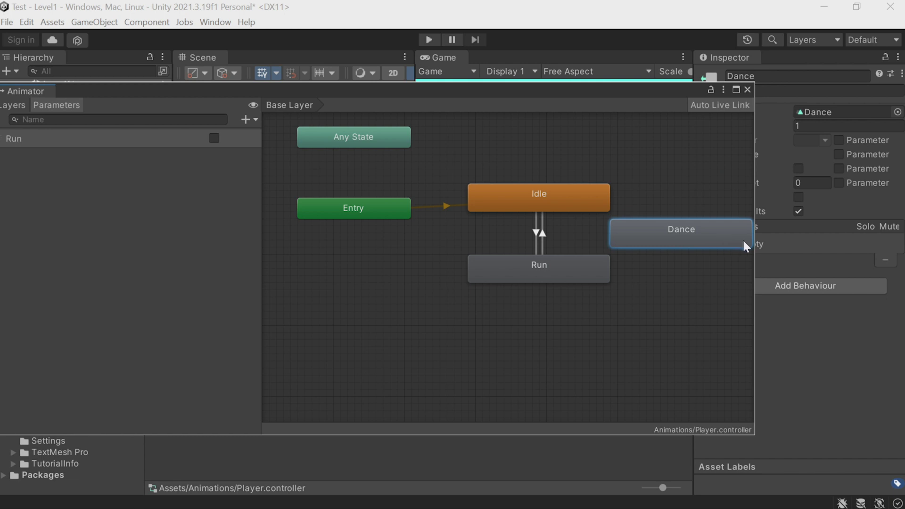
{"action": "left_click", "coordinate": [254, 124]}
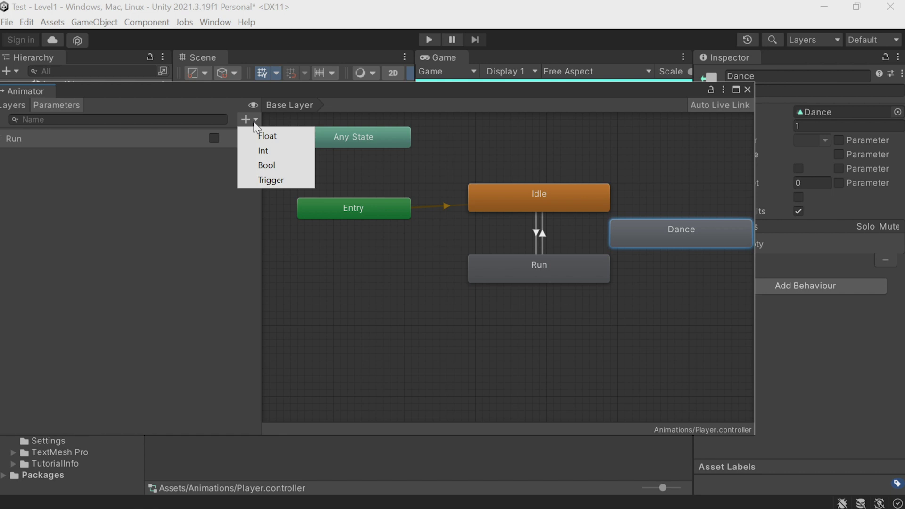
{"action": "left_click", "coordinate": [269, 182]}
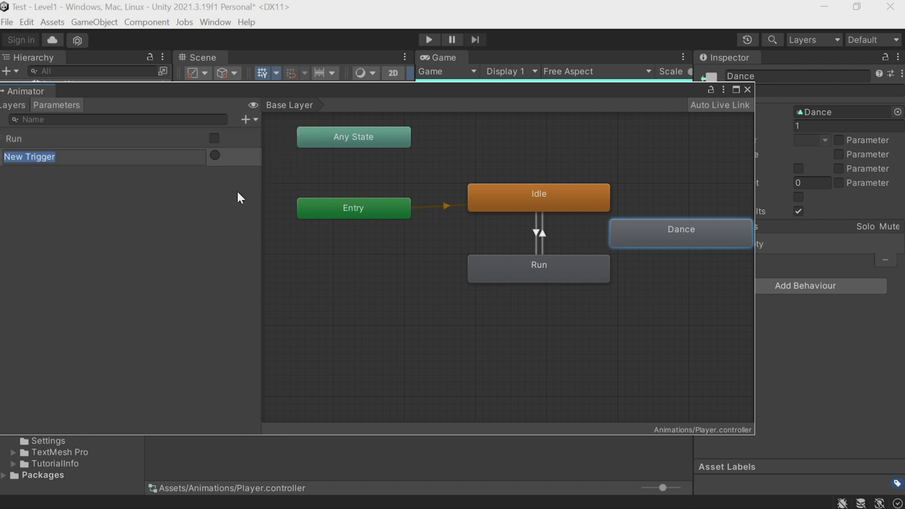
{"action": "type", "text": "Dance"}
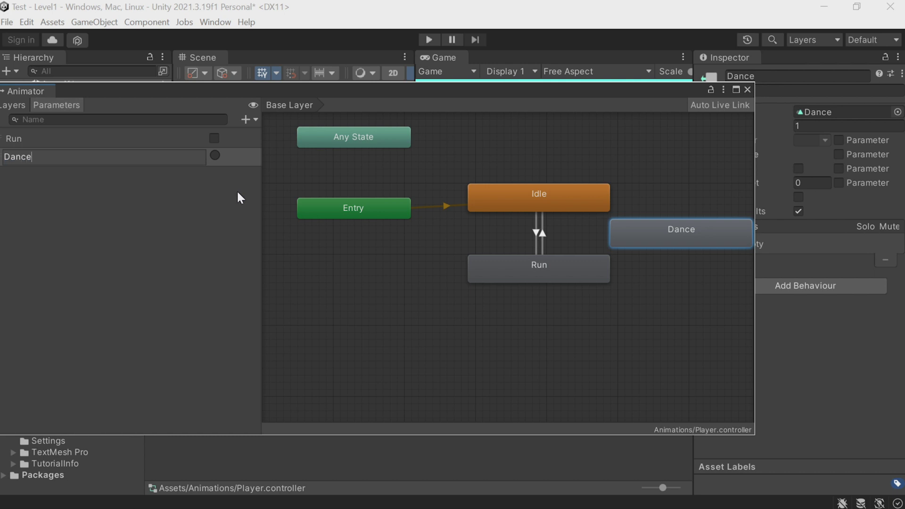
{"action": "key", "text": "Return"}
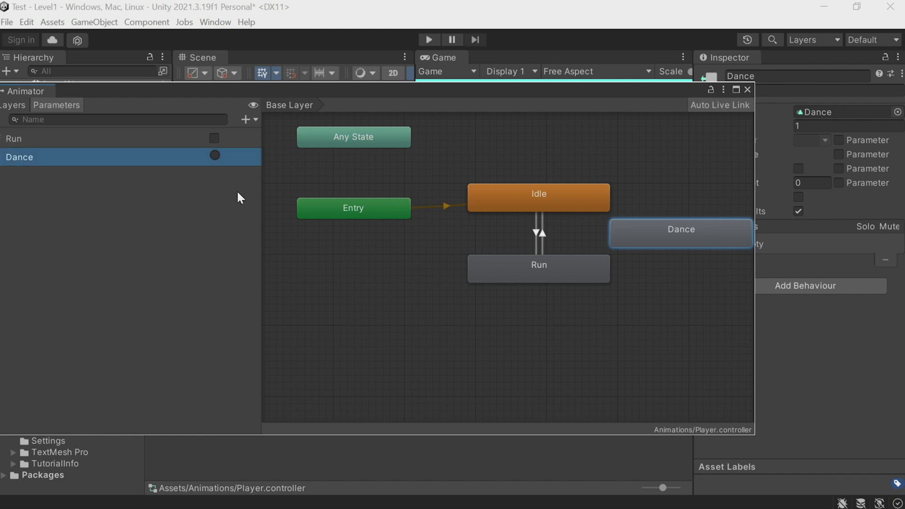
Move the Animator window fully into view and turn on the Run parameter's default value
{"action": "left_click_drag", "start_coordinate": [294, 90], "coordinate": [332, 94]}
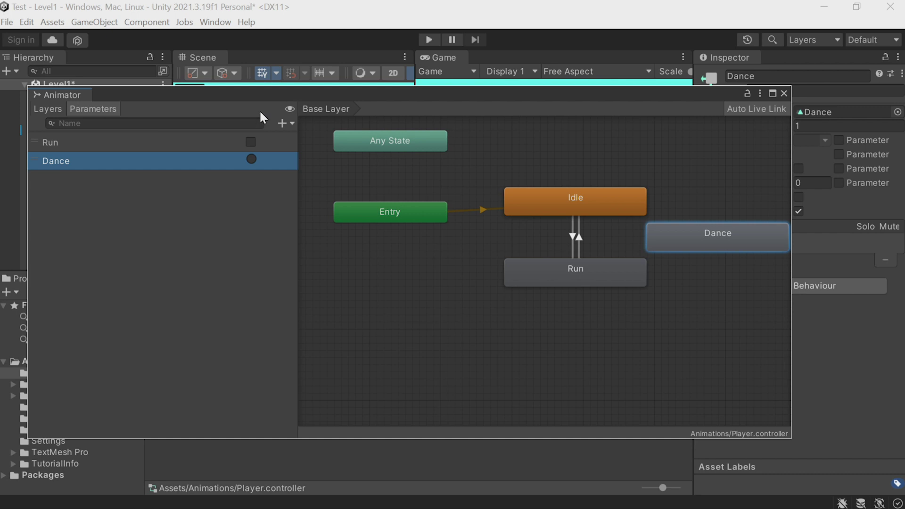
{"action": "left_click", "coordinate": [248, 140]}
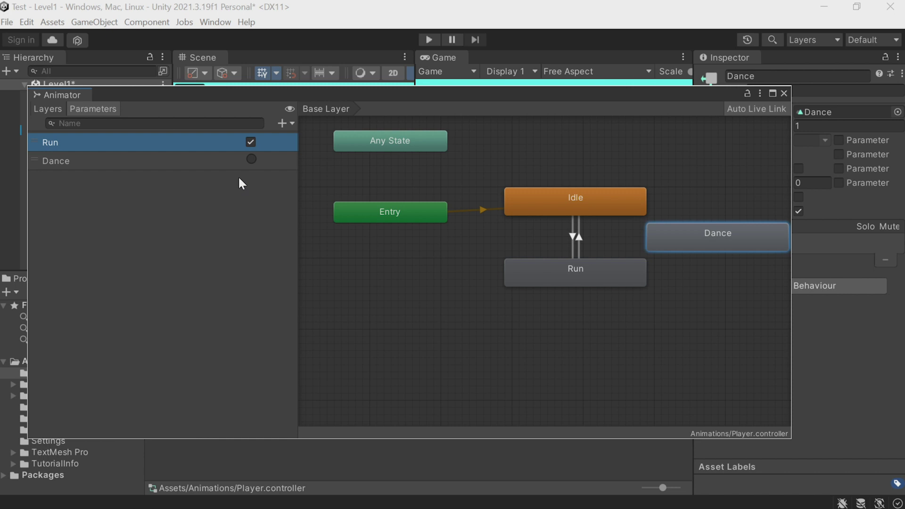
{"action": "left_click", "coordinate": [633, 338]}
Create transitions from both Run and Idle to Dance, and move the Dance state farther away from them
{"action": "left_click_drag", "start_coordinate": [792, 310], "coordinate": [841, 313]}
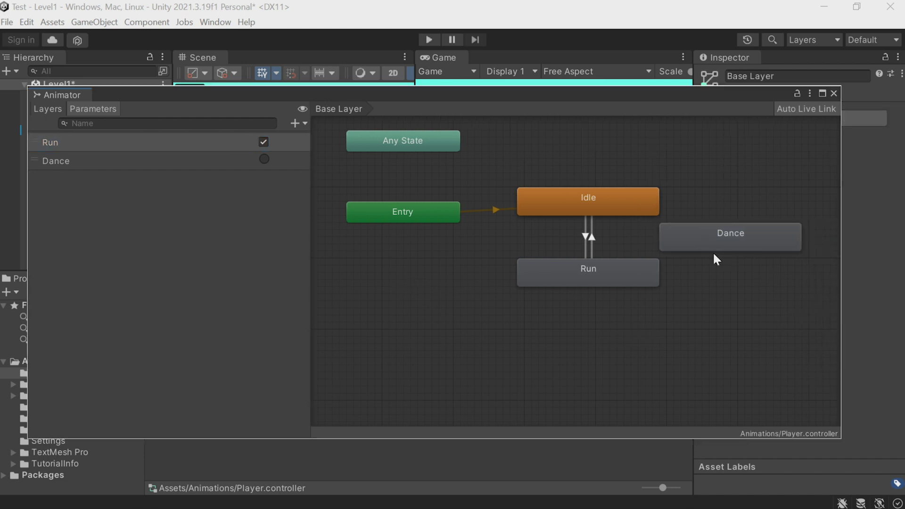
{"action": "right_click", "coordinate": [655, 270]}
{"action": "left_click", "coordinate": [678, 278]}
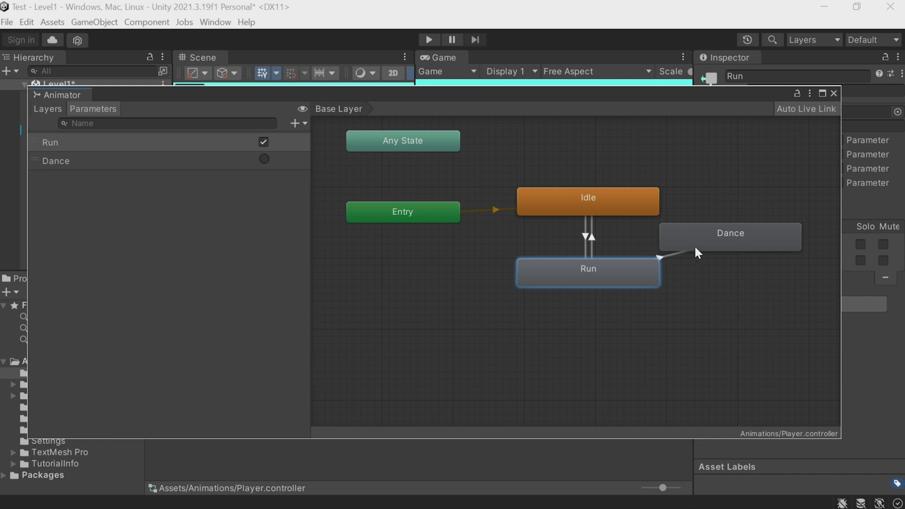
{"action": "right_click", "coordinate": [644, 204]}
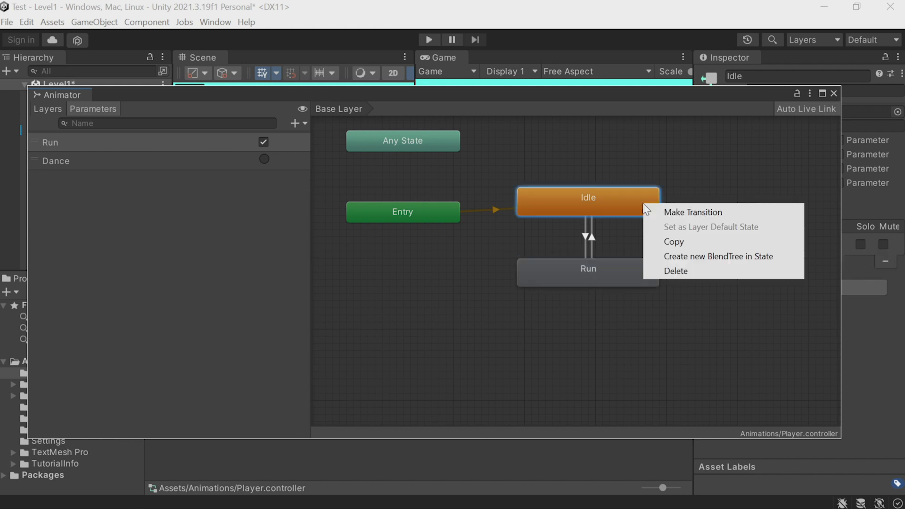
{"action": "left_click", "coordinate": [668, 213]}
{"action": "left_click", "coordinate": [728, 234]}
{"action": "left_click_drag", "start_coordinate": [728, 230], "coordinate": [785, 233]}
Move the Animator window off the Inspector and add a Dance condition to the Run to Dance transition
{"action": "left_click", "coordinate": [706, 253]}
{"action": "left_click_drag", "start_coordinate": [572, 95], "coordinate": [508, 100]}
{"action": "scroll", "coordinate": [840, 337], "scroll_direction": "down", "scroll_amount": 3}
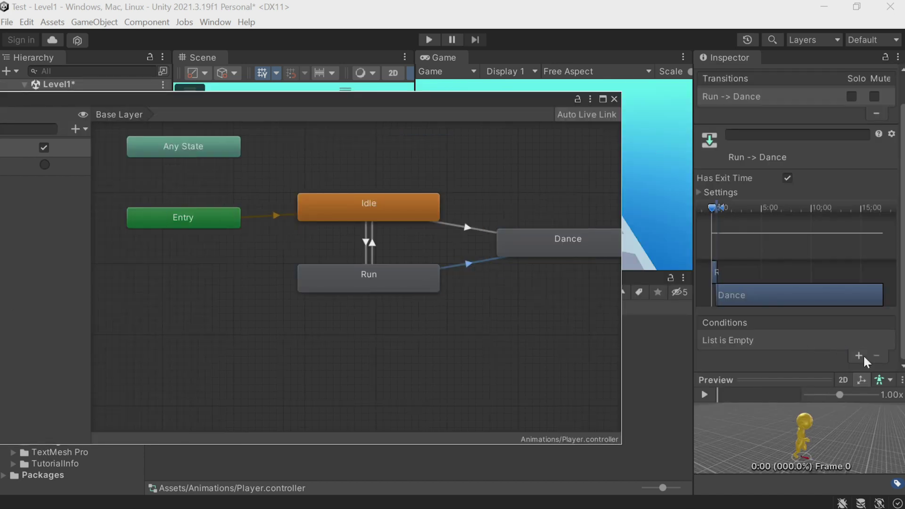
{"action": "left_click", "coordinate": [859, 356]}
{"action": "left_click", "coordinate": [783, 341]}
{"action": "left_click", "coordinate": [771, 397]}
Add a Dance condition to the transition from Idle to Dance
{"action": "left_click", "coordinate": [490, 230]}
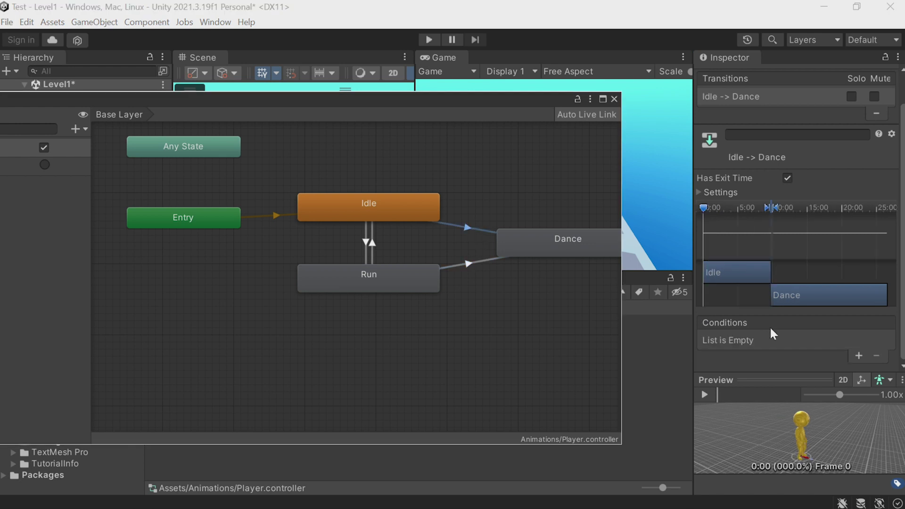
{"action": "left_click", "coordinate": [859, 355]}
{"action": "left_click", "coordinate": [754, 341]}
{"action": "left_click", "coordinate": [758, 398]}
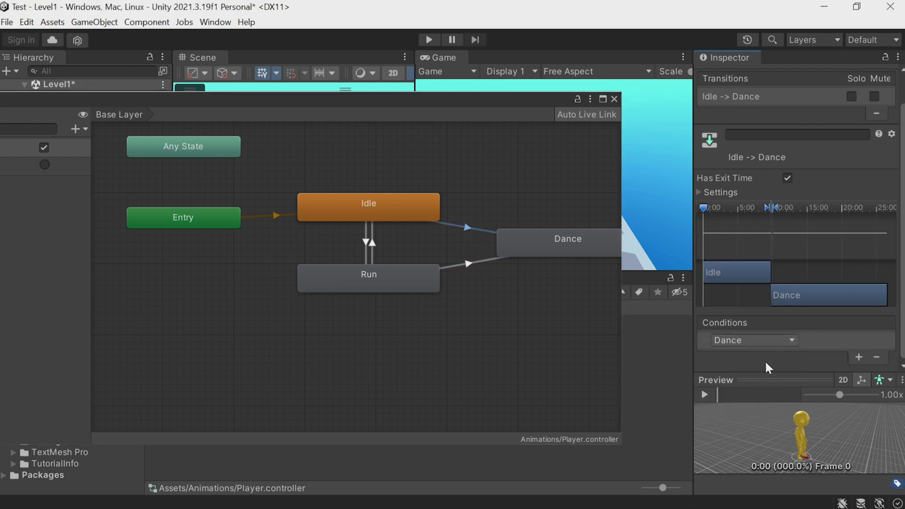
Disable Has Exit Time on the Run to Dance transition
{"action": "left_click", "coordinate": [470, 262]}
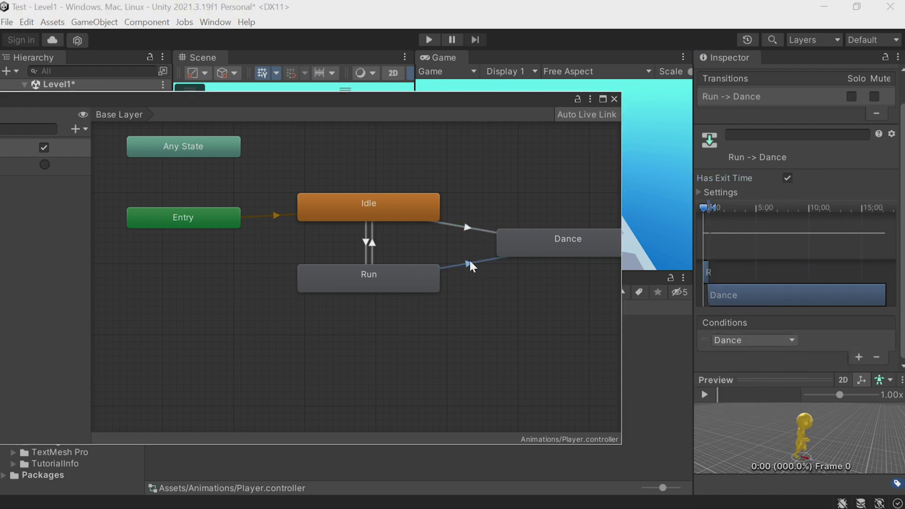
{"action": "left_click", "coordinate": [787, 178]}
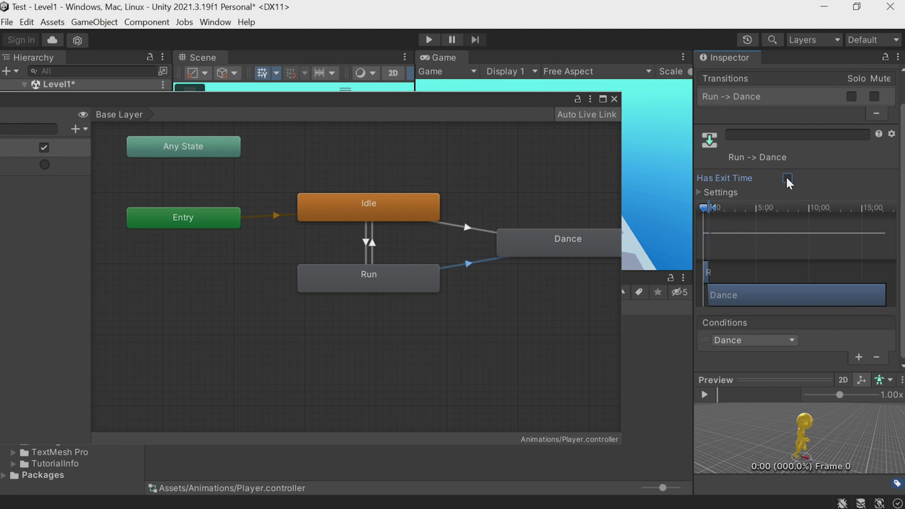
{"action": "scroll", "coordinate": [492, 195], "scroll_direction": "down", "scroll_amount": 3}
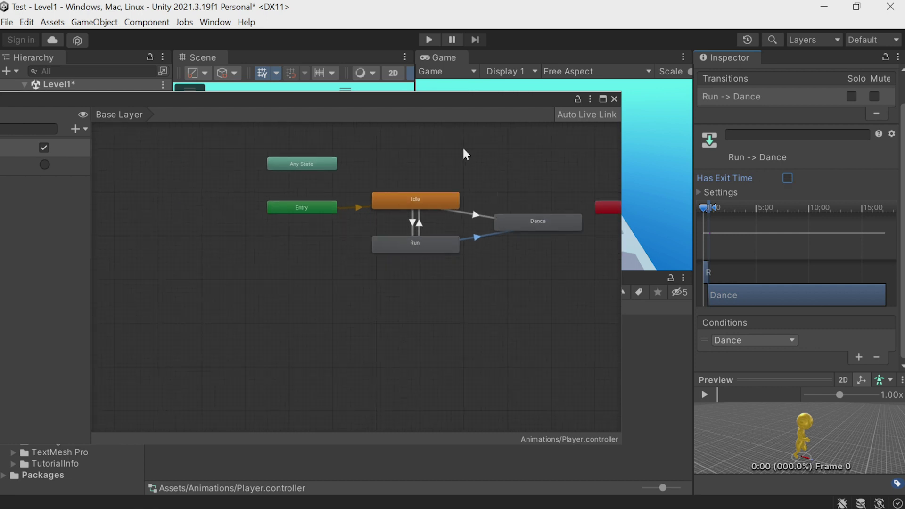
Bring the Animator window back into view to review the Run and Dance parameters, and close it
{"action": "left_click_drag", "start_coordinate": [446, 98], "coordinate": [643, 94]}
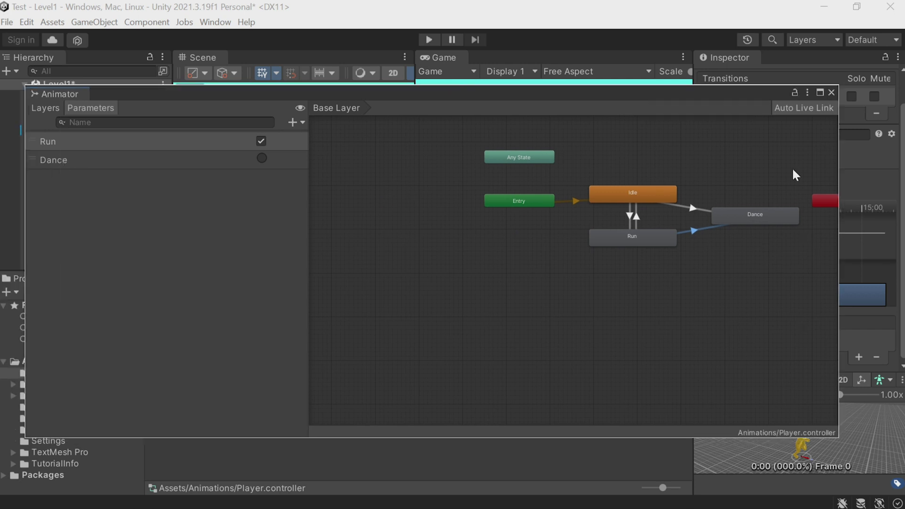
{"action": "left_click", "coordinate": [152, 161]}
{"action": "left_click", "coordinate": [154, 148]}
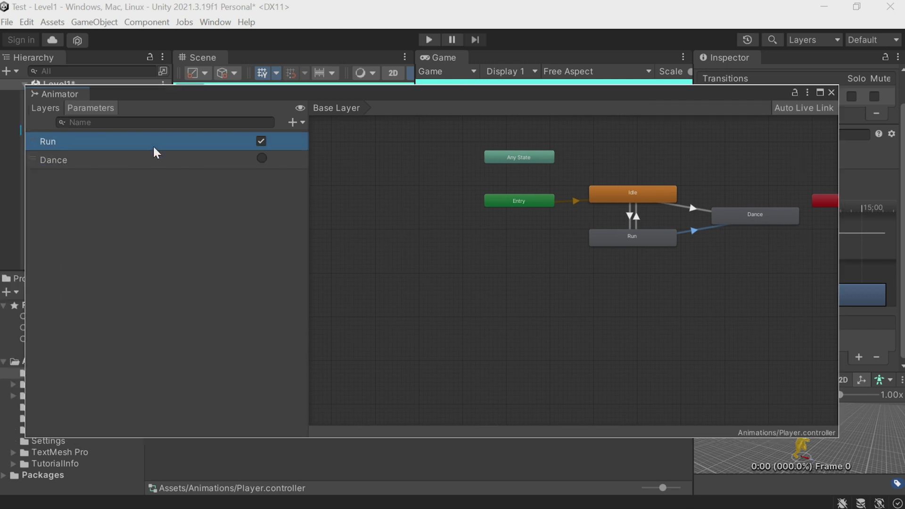
{"action": "left_click_drag", "start_coordinate": [838, 437], "coordinate": [686, 450]}
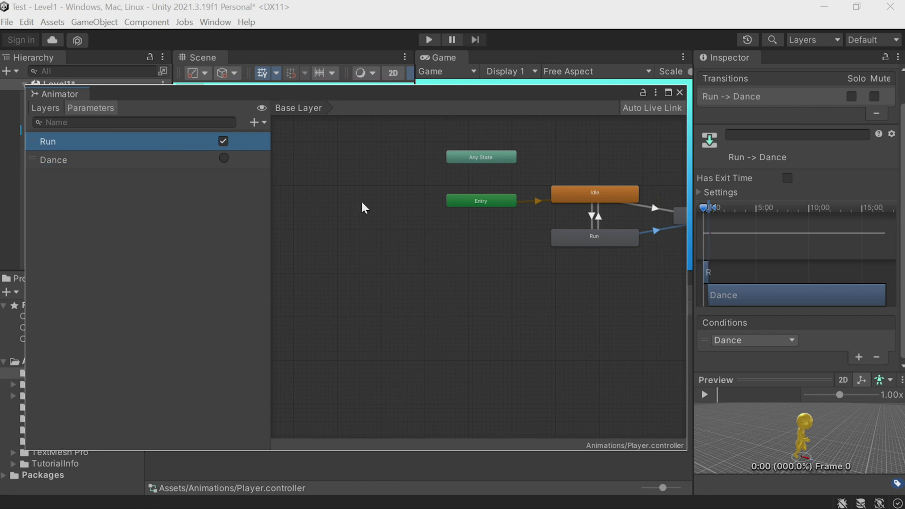
{"action": "left_click", "coordinate": [678, 92]}
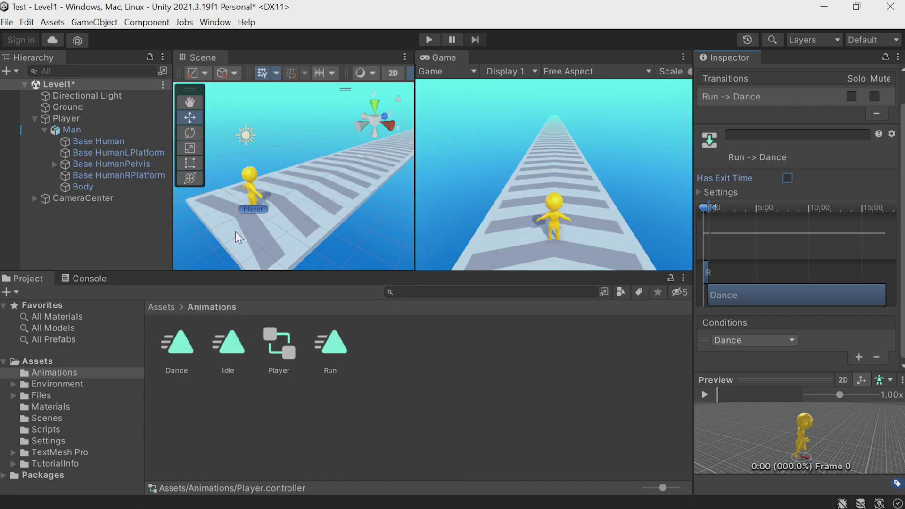
Select the Player object and open its PlayerMove script in Visual Studio at the field declarations
{"action": "left_click", "coordinate": [79, 118]}
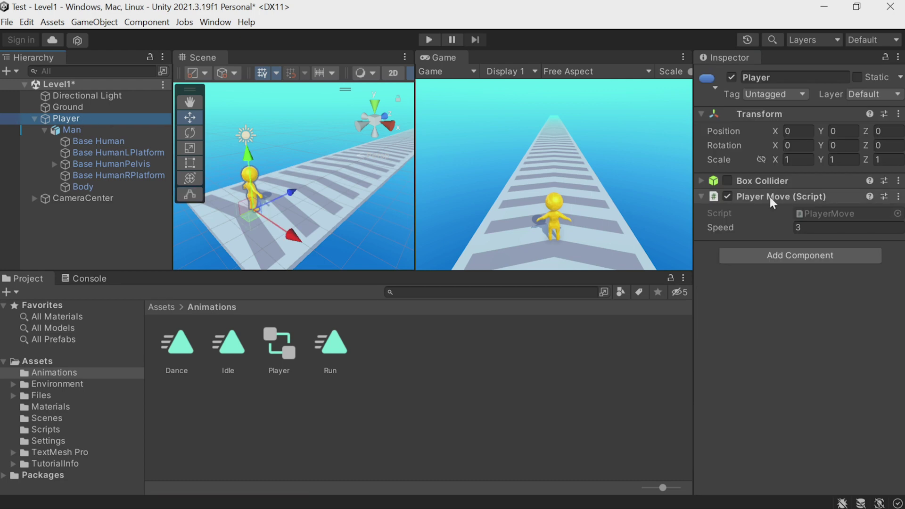
{"action": "double_click", "coordinate": [814, 214]}
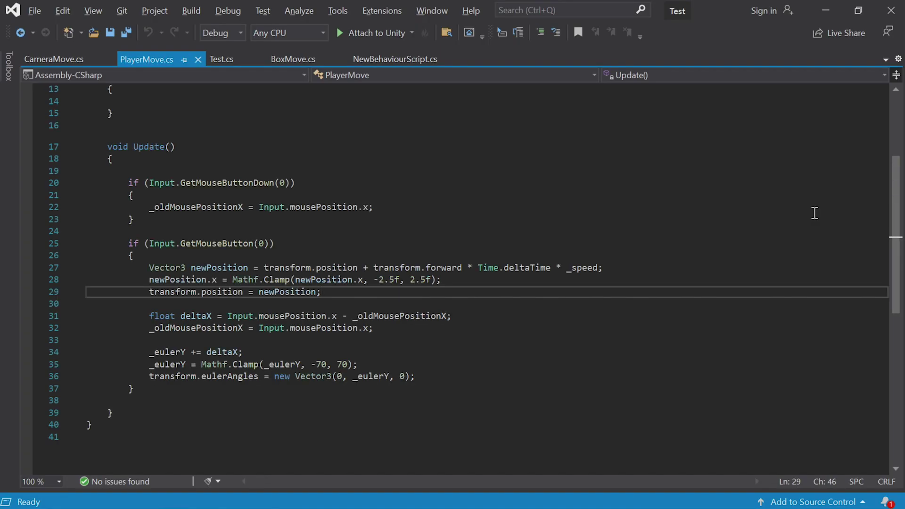
{"action": "scroll", "coordinate": [512, 209], "scroll_direction": "up", "scroll_amount": 4}
Declare a serialized Animator field named _animator below the _eulerY field
{"action": "left_click", "coordinate": [261, 189]}
{"action": "key", "text": "Return"}
{"action": "type", "text": "[Ser"}
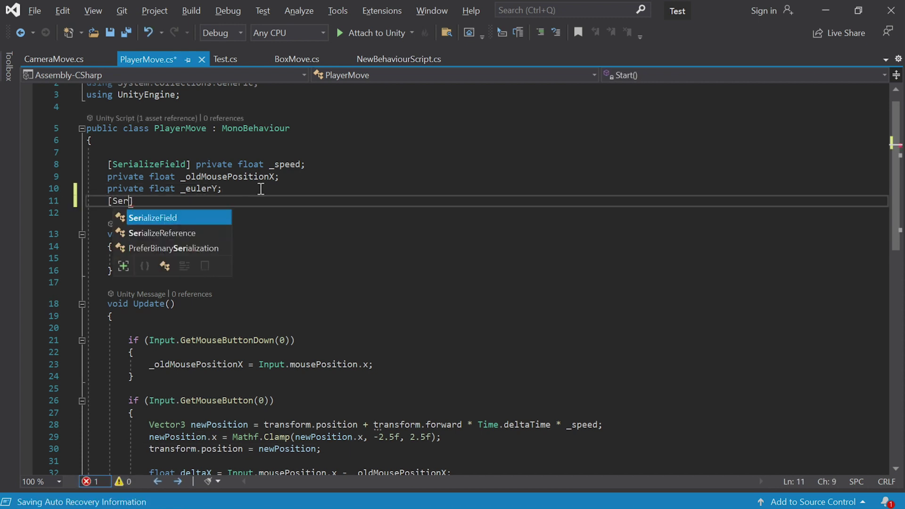
{"action": "key", "text": "Tab"}
{"action": "type", "text": "]"}
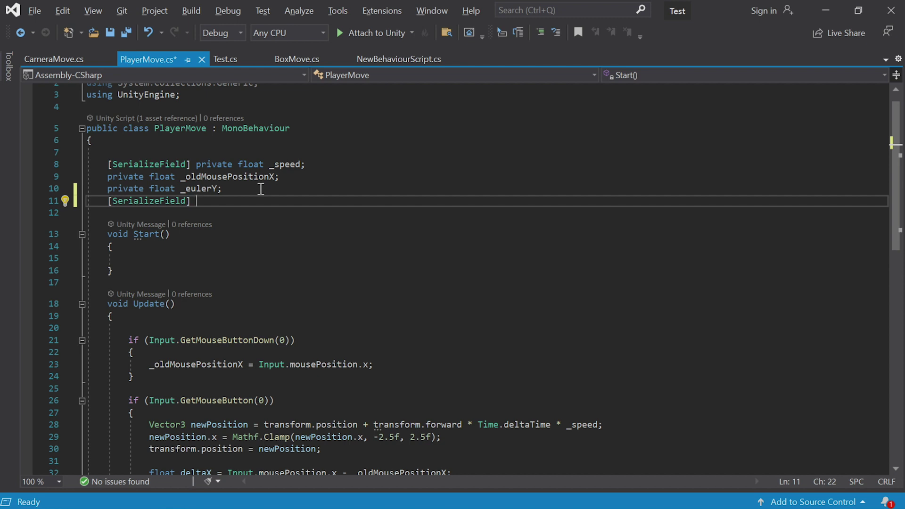
{"action": "type", "text": " Ani"}
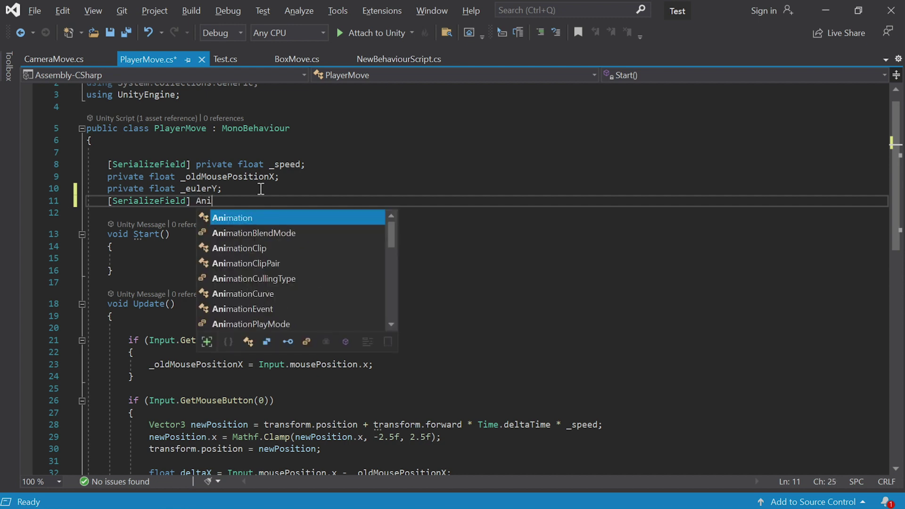
{"action": "type", "text": "mator"}
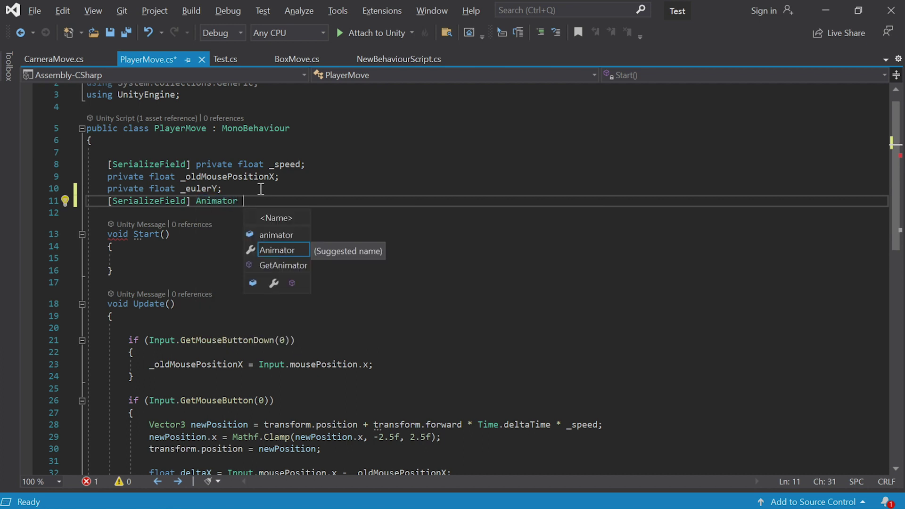
{"action": "type", "text": " _"}
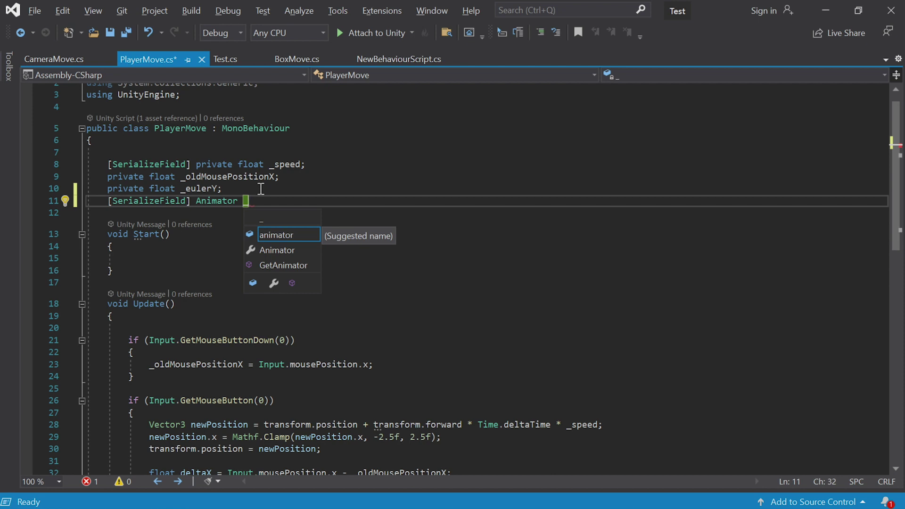
{"action": "type", "text": "animator;"}
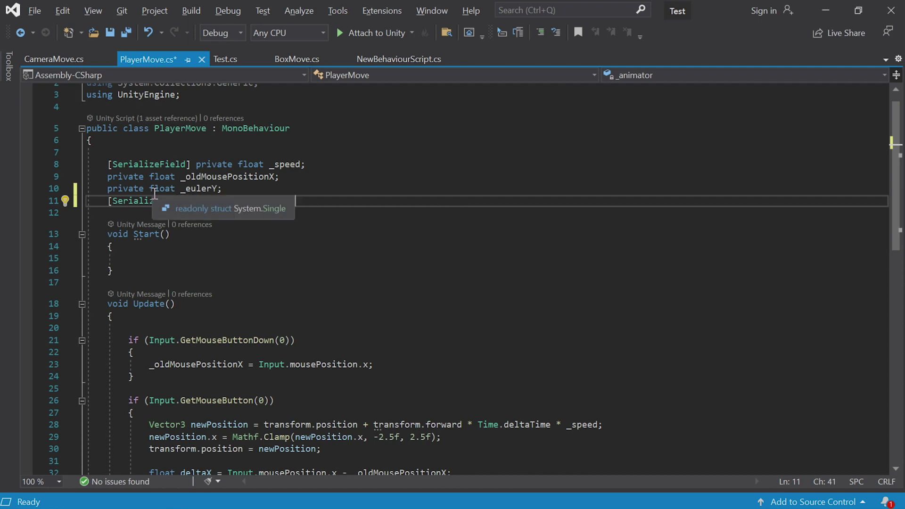
Remove the private modifier from the _eulerY field declaration
{"action": "double_click", "coordinate": [140, 189]}
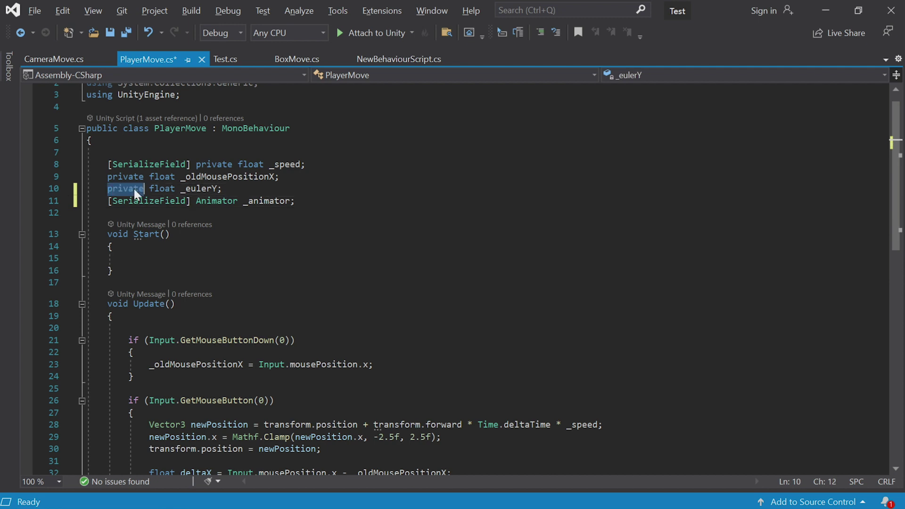
{"action": "key", "text": "Delete"}
{"action": "key", "text": "Delete"}
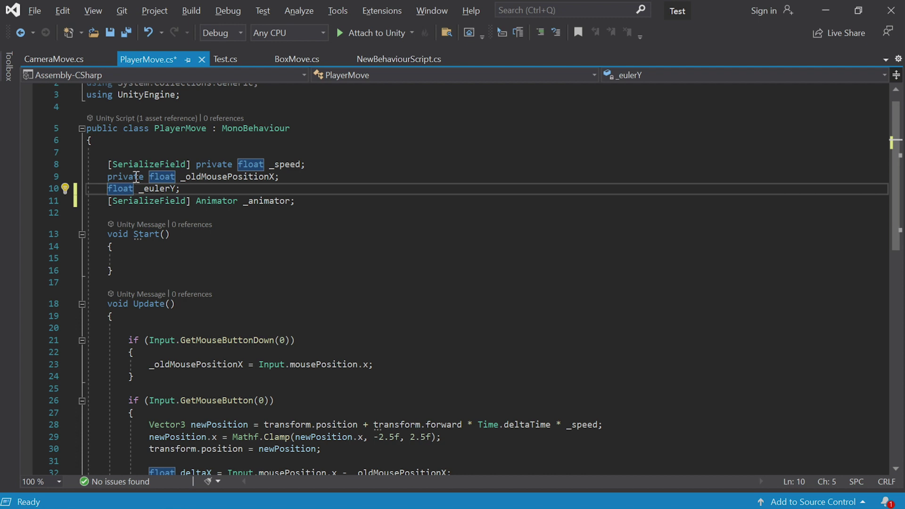
{"action": "type", "text": "public"}
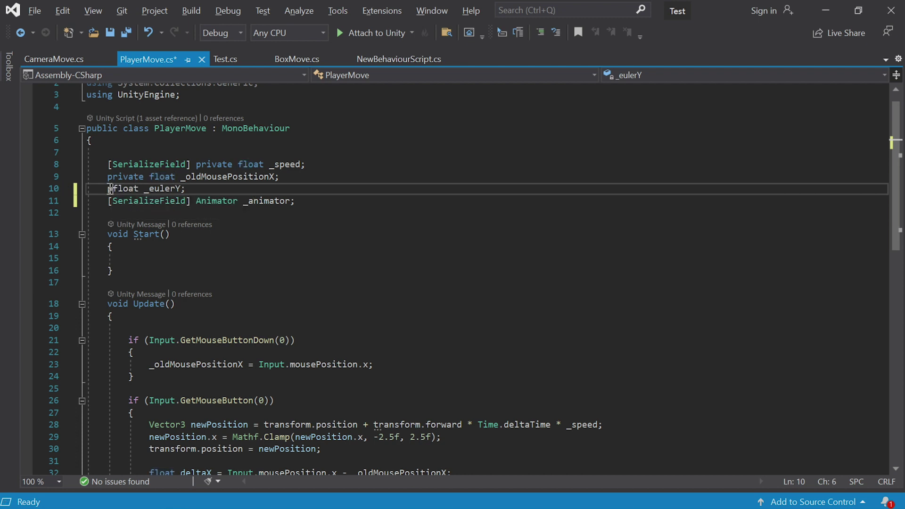
{"action": "key", "text": "BackSpace"}
{"action": "key", "text": "BackSpace"}
{"action": "key", "text": "BackSpace"}
{"action": "key", "text": "BackSpace"}
{"action": "key", "text": "BackSpace"}
{"action": "key", "text": "BackSpace"}
{"action": "key", "text": "BackSpace"}
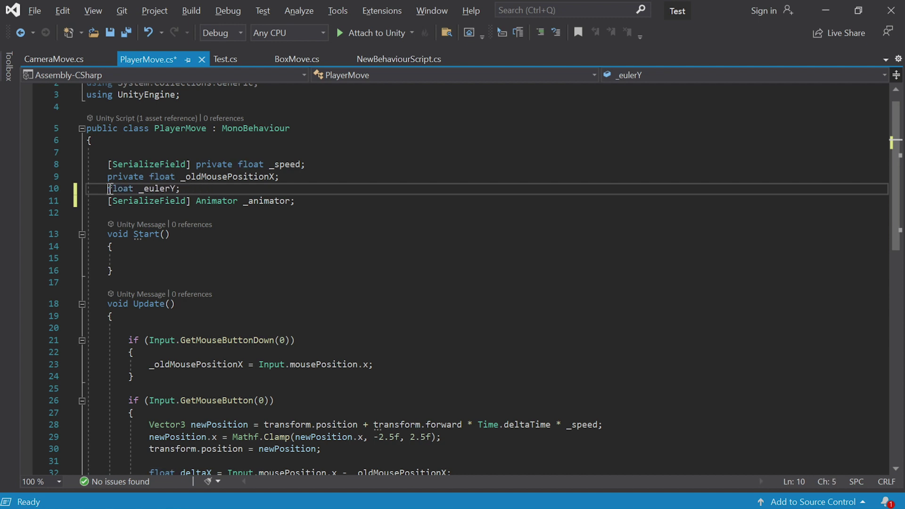
Remove the private modifier from the _oldMousePositionX and _speed field declarations
{"action": "double_click", "coordinate": [133, 176]}
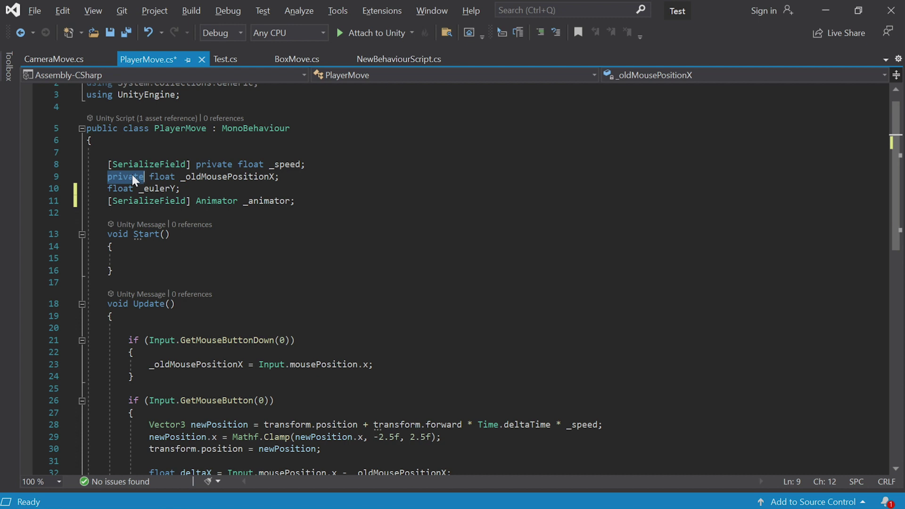
{"action": "key", "text": "Delete"}
{"action": "key", "text": "Delete"}
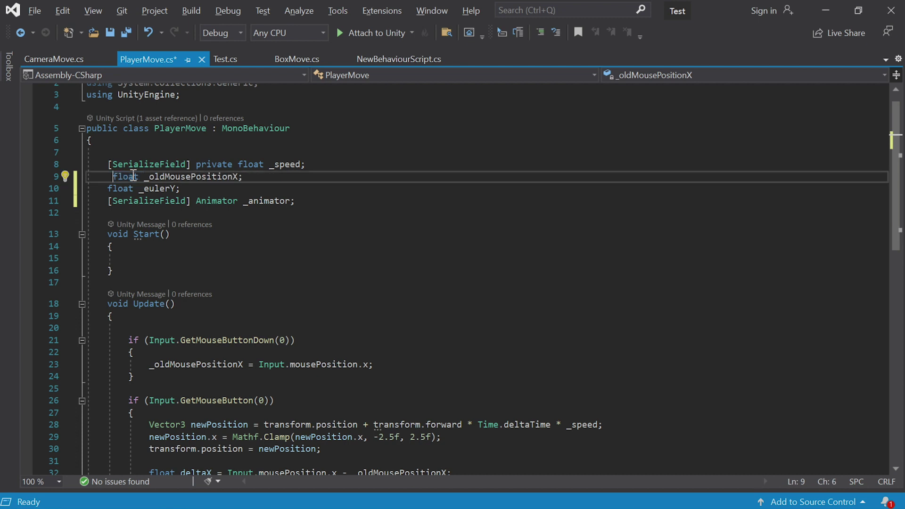
{"action": "double_click", "coordinate": [213, 164]}
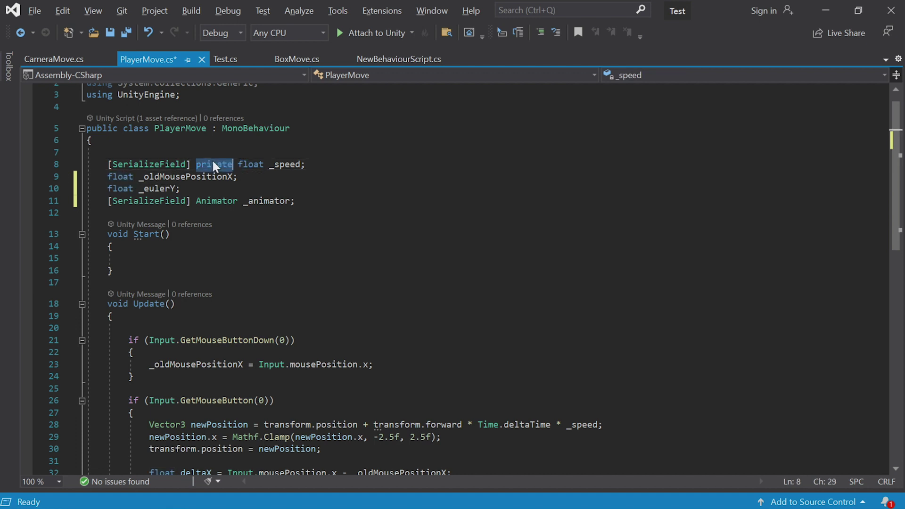
{"action": "key", "text": "Delete"}
{"action": "key", "text": "Delete"}
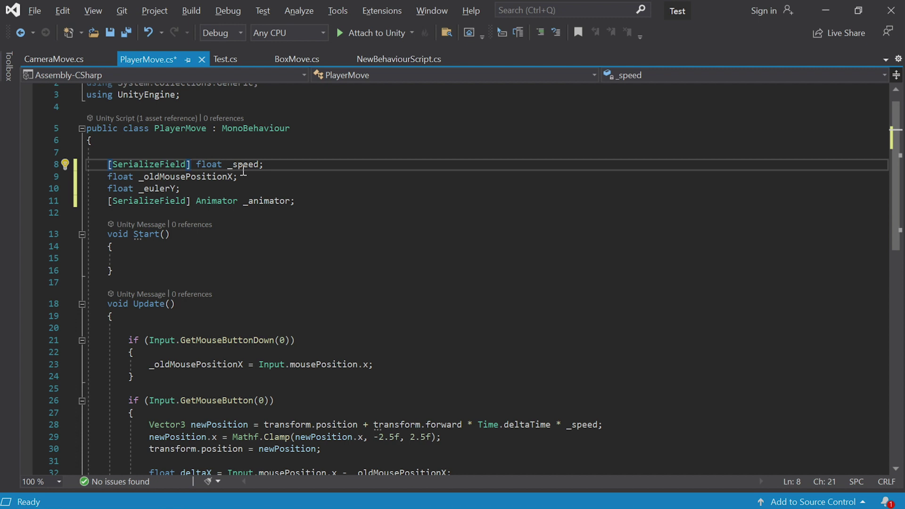
Save the script and, back in Unity, assign Man to the Animator field of the Player Move component
{"action": "left_click", "coordinate": [306, 201]}
{"action": "key", "text": "ctrl+s"}
{"action": "key", "text": "alt+Tab"}
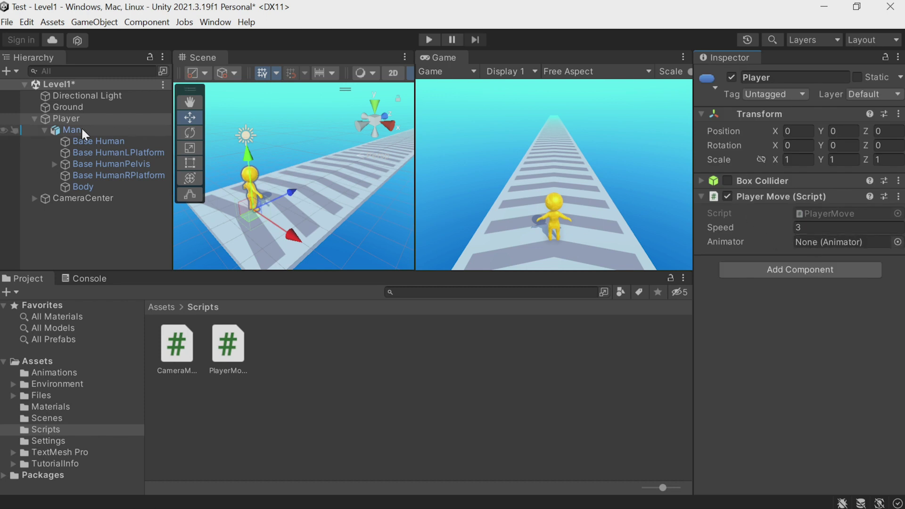
{"action": "left_click_drag", "start_coordinate": [71, 126], "coordinate": [826, 244]}
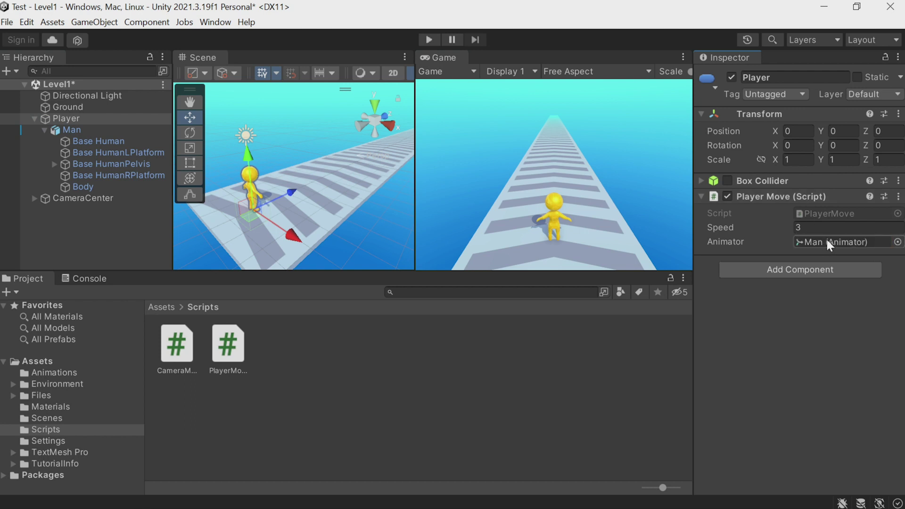
Clear the Player Move Animator reference to None and choose Man again through the object picker
{"action": "left_click", "coordinate": [897, 242]}
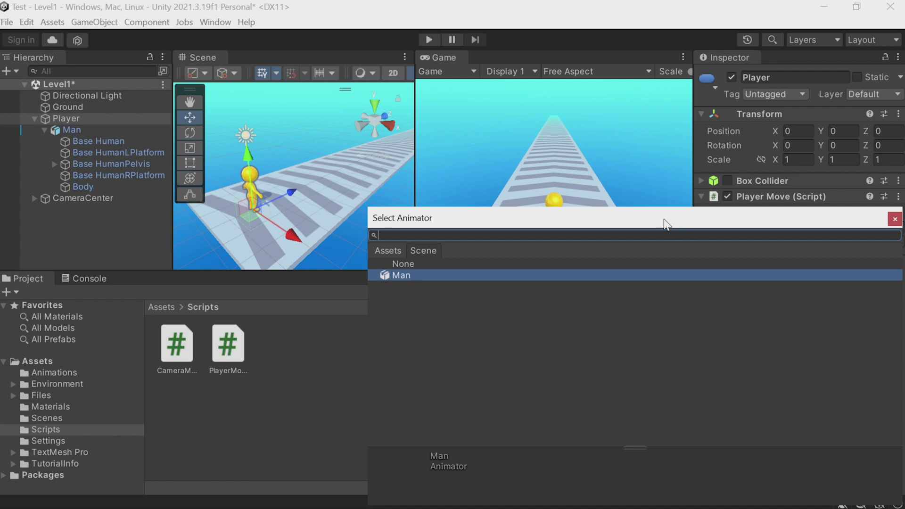
{"action": "left_click_drag", "start_coordinate": [666, 222], "coordinate": [615, 172]}
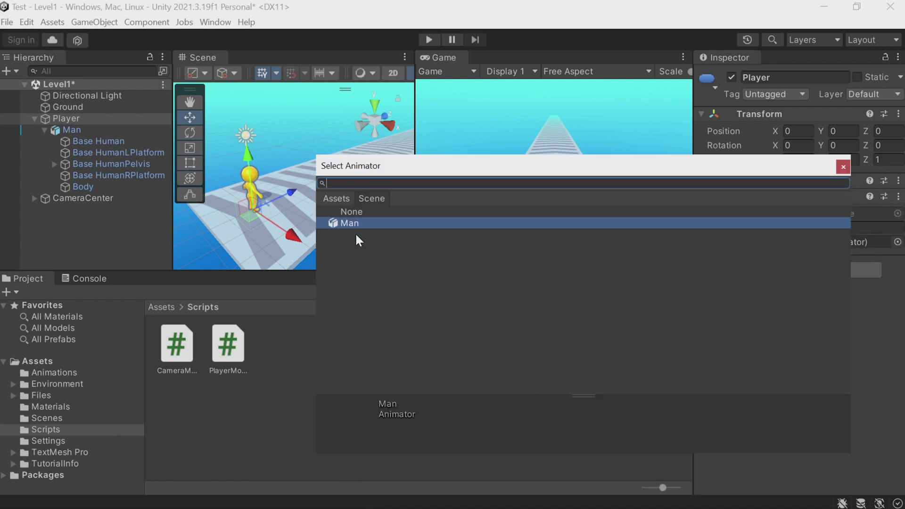
{"action": "left_click", "coordinate": [352, 211]}
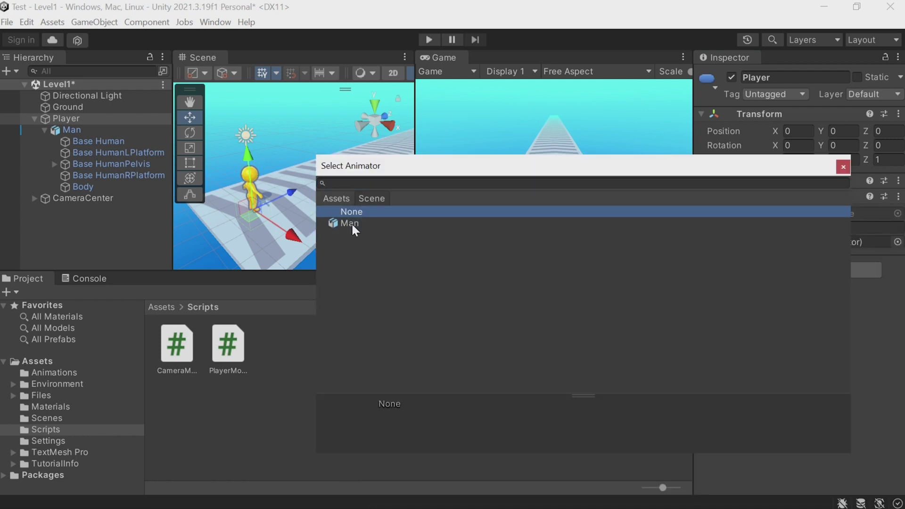
{"action": "left_click", "coordinate": [355, 227]}
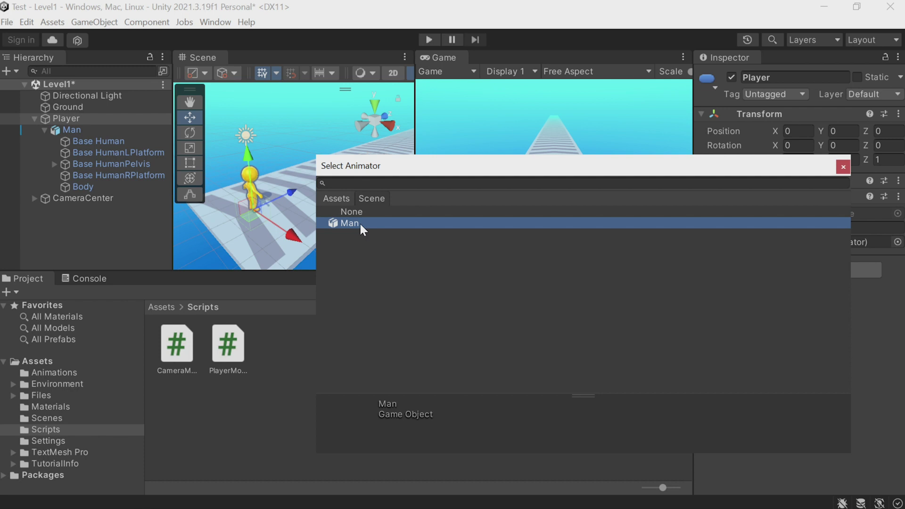
{"action": "double_click", "coordinate": [359, 223]}
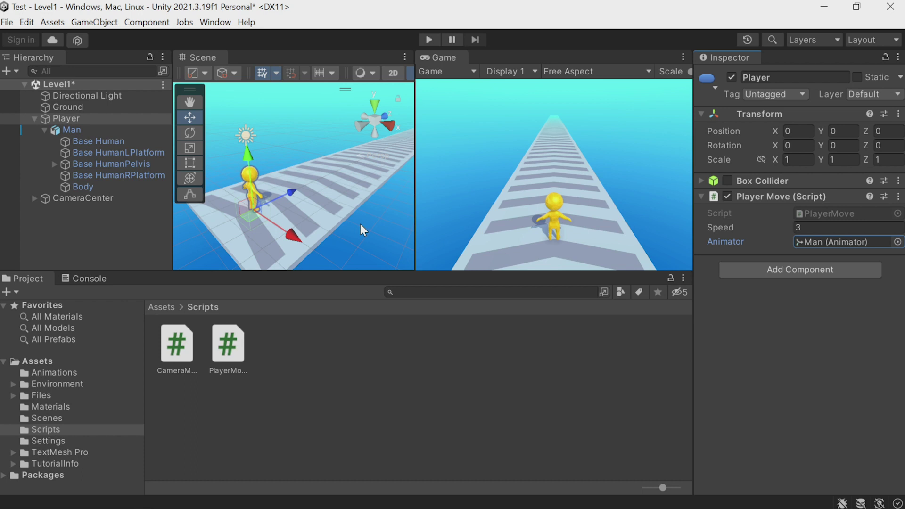
Open the PlayerMove script in Visual Studio and delete its empty Start method
{"action": "double_click", "coordinate": [811, 215]}
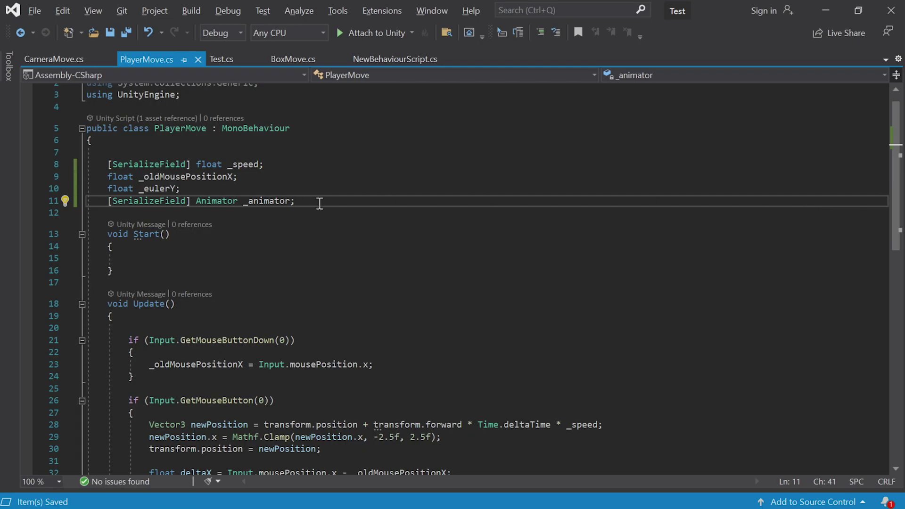
{"action": "left_click_drag", "start_coordinate": [152, 270], "coordinate": [53, 220]}
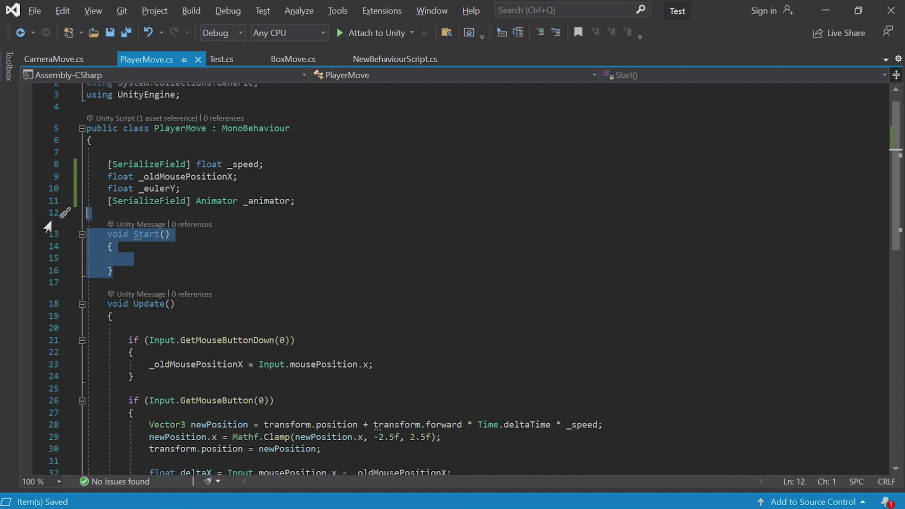
{"action": "key", "text": "BackSpace"}
{"action": "key", "text": "BackSpace"}
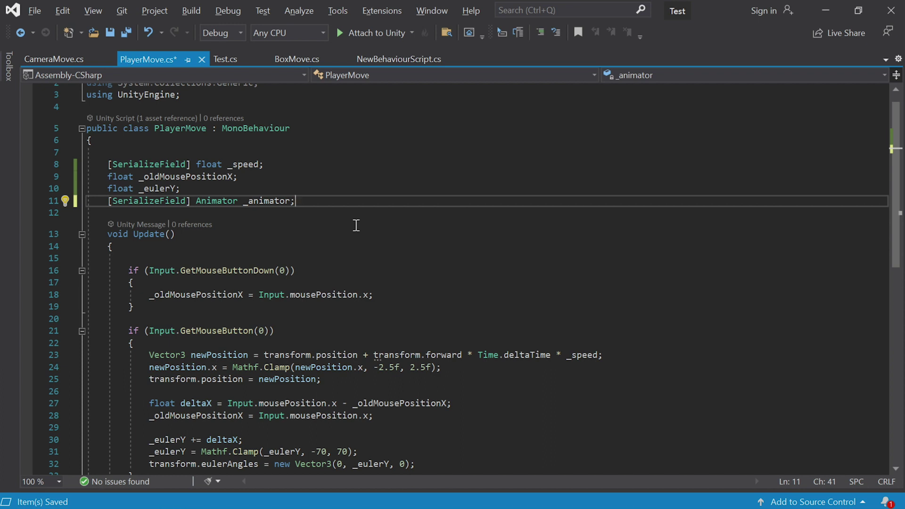
Add _animator.SetBool("Run", true); after the _oldMousePositionX assignment inside the GetMouseButtonDown block
{"action": "mouse_move", "coordinate": [228, 269]}
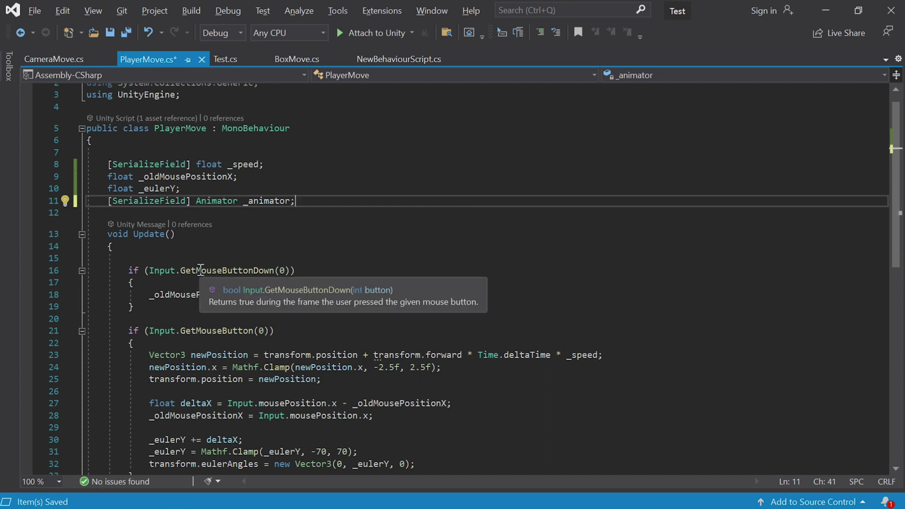
{"action": "left_click", "coordinate": [390, 296]}
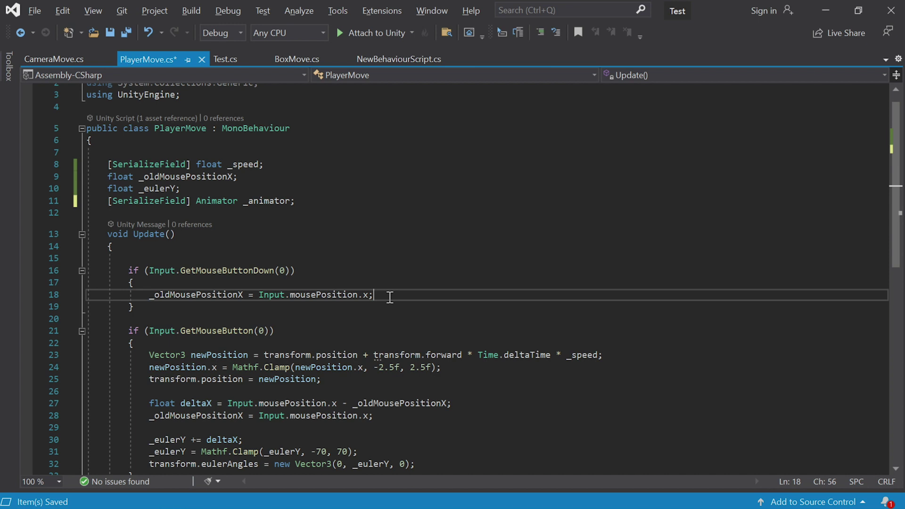
{"action": "key", "text": "Return"}
{"action": "type", "text": "_an"}
{"action": "key", "text": "Tab"}
{"action": "type", "text": "."}
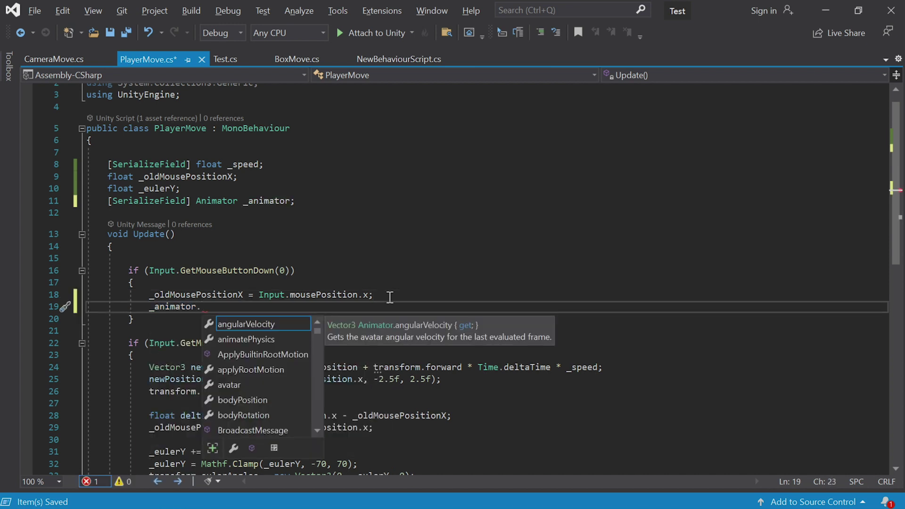
{"action": "type", "text": "SetB"}
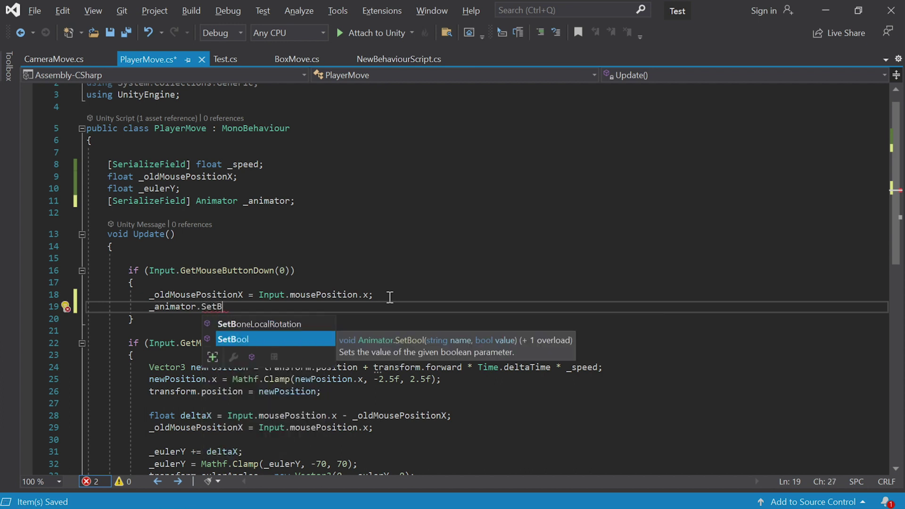
{"action": "key", "text": "Tab"}
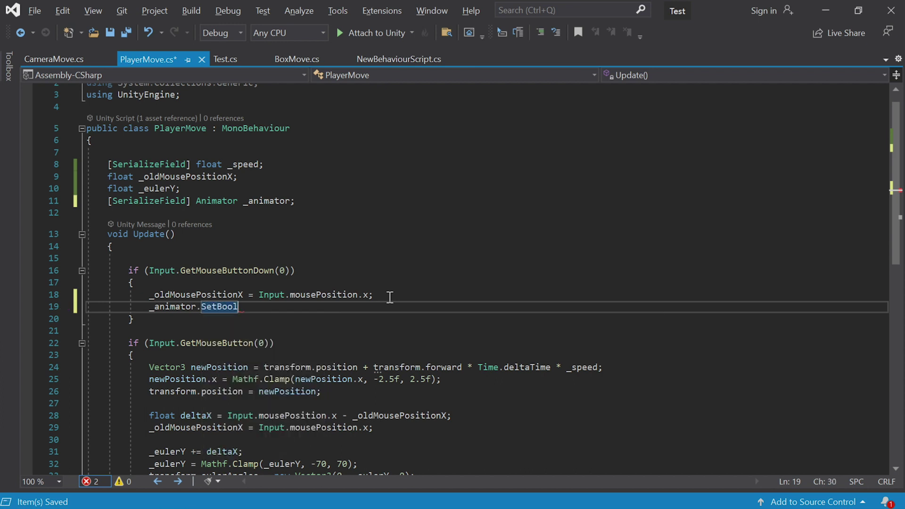
{"action": "type", "text": "("}
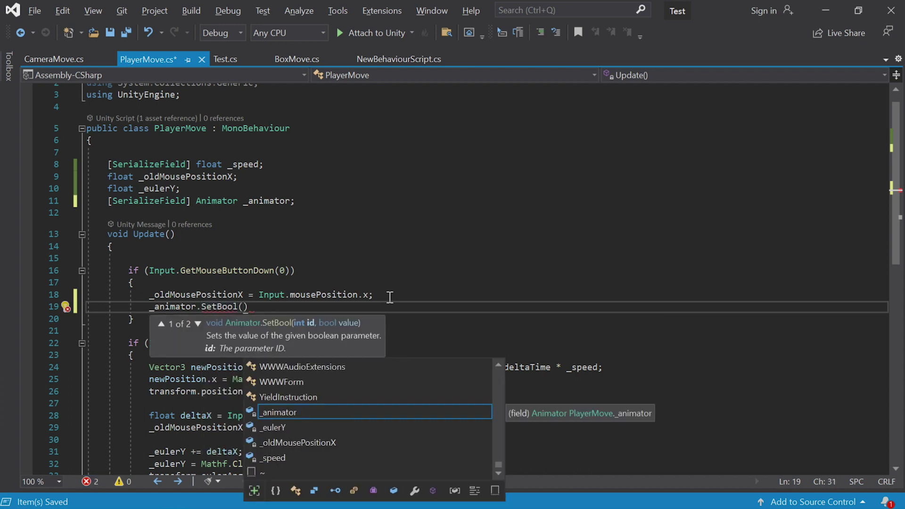
{"action": "type", "text": "\"Run\", true)"}
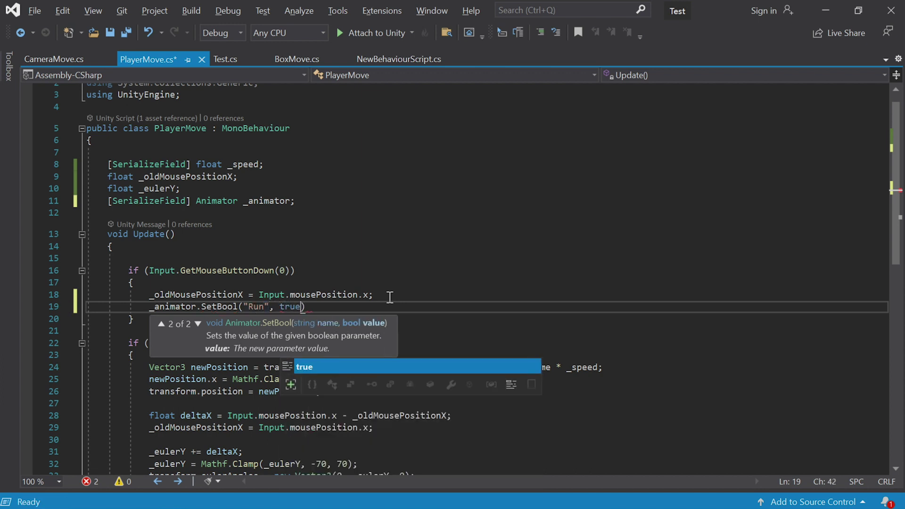
{"action": "type", "text": ";"}
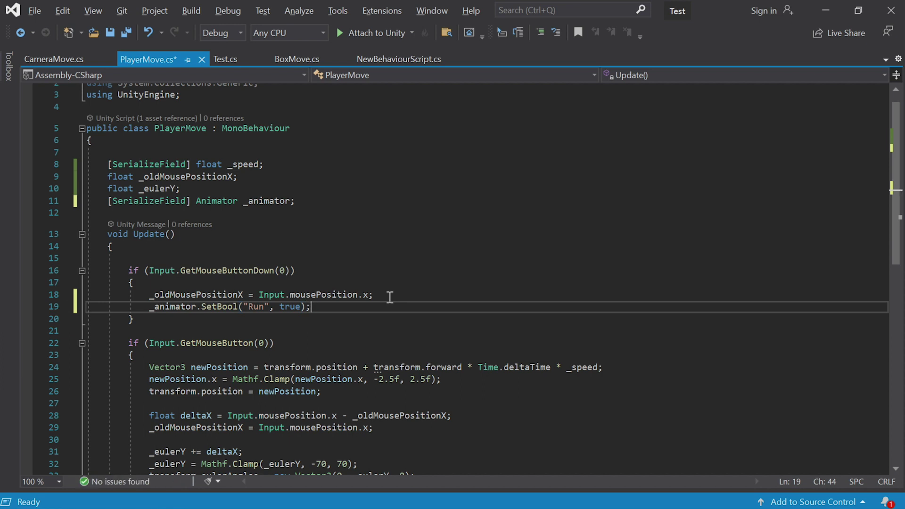
Add an if(Input.GetMouseButtonUp(0)) condition after the GetMouseButton block in Update
{"action": "scroll", "coordinate": [389, 297], "scroll_direction": "down", "scroll_amount": 1}
{"action": "key", "text": "shift+Home"}
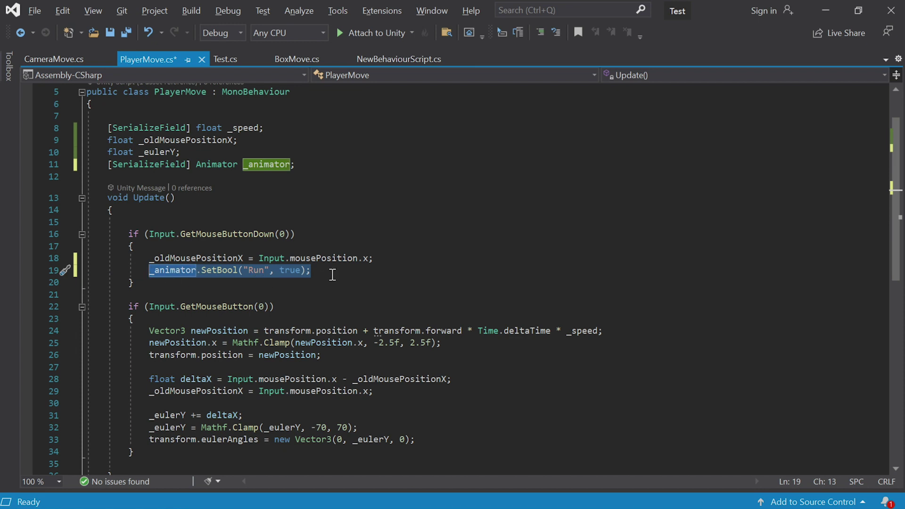
{"action": "left_click", "coordinate": [332, 275]}
{"action": "scroll", "coordinate": [332, 275], "scroll_direction": "down", "scroll_amount": 1}
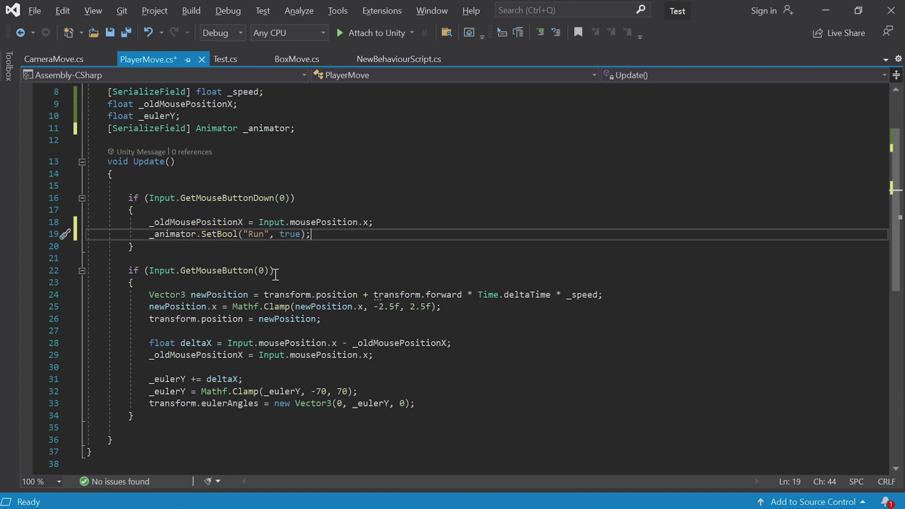
{"action": "left_click", "coordinate": [169, 413]}
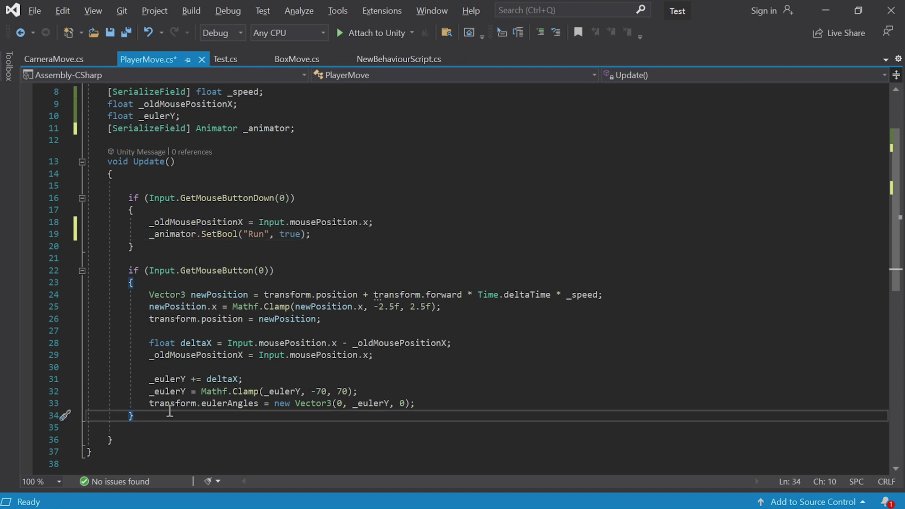
{"action": "key", "text": "Return"}
{"action": "key", "text": "Return"}
{"action": "type", "text": "if"}
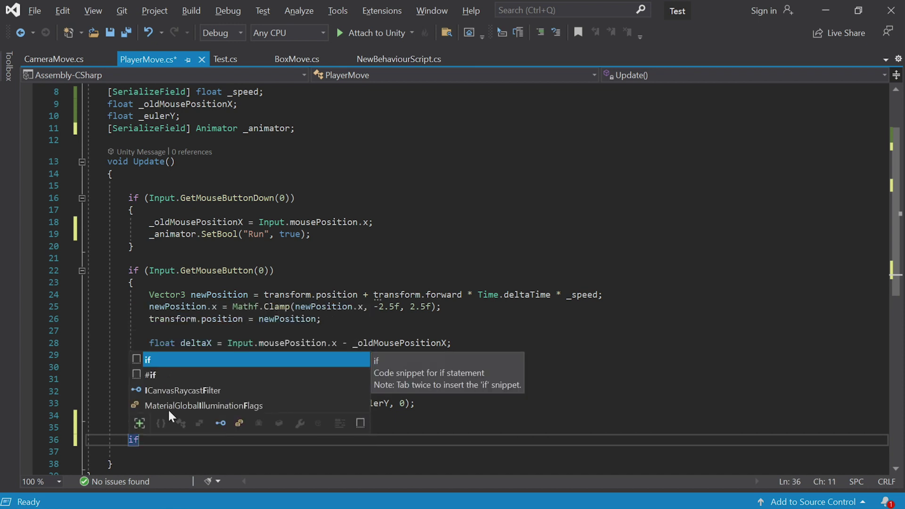
{"action": "type", "text": "(Input.G"}
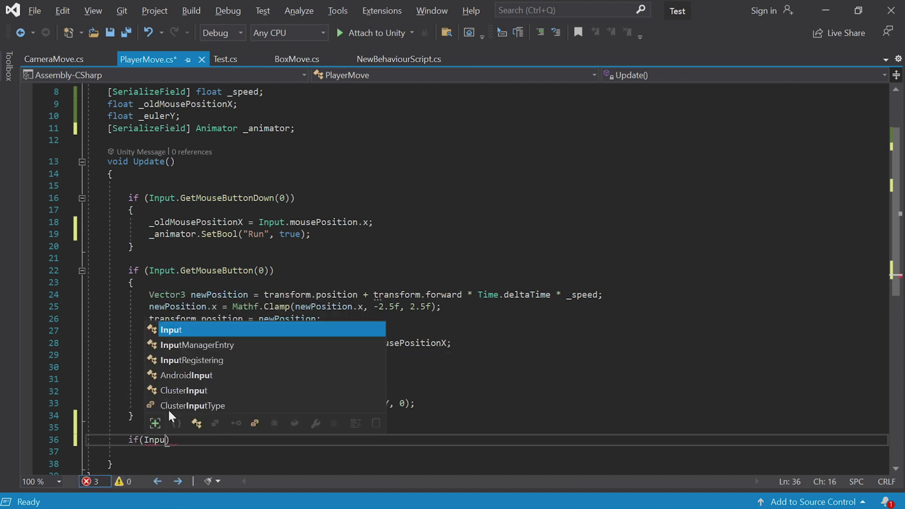
{"action": "type", "text": "etMo"}
{"action": "key", "text": "Down"}
{"action": "key", "text": "Down"}
{"action": "key", "text": "Tab"}
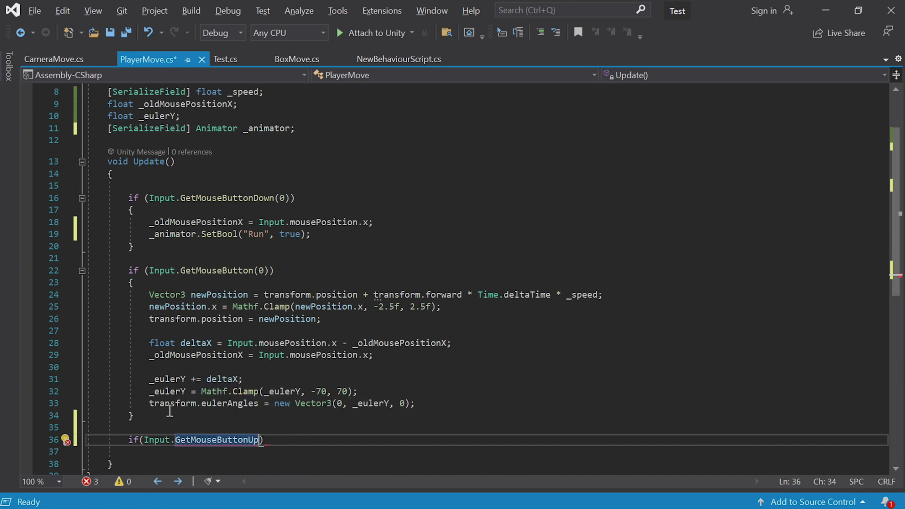
{"action": "type", "text": "("}
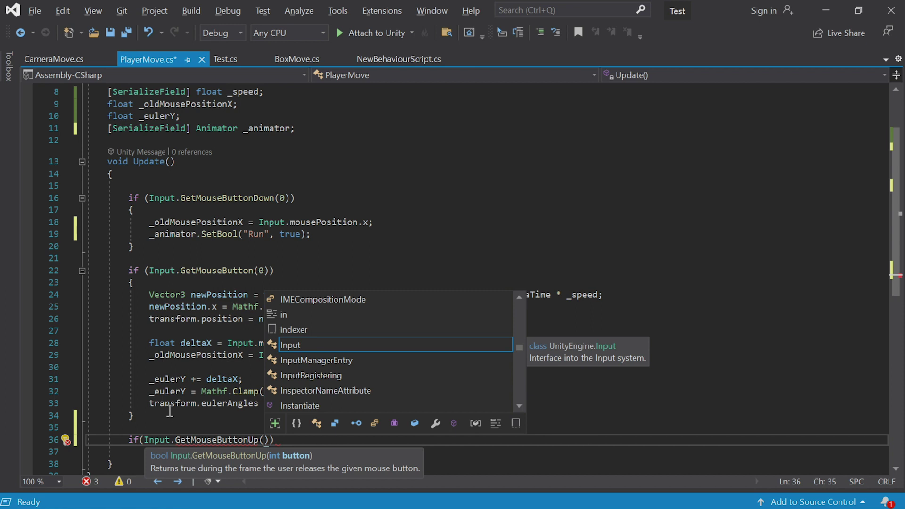
{"action": "type", "text": "0))"}
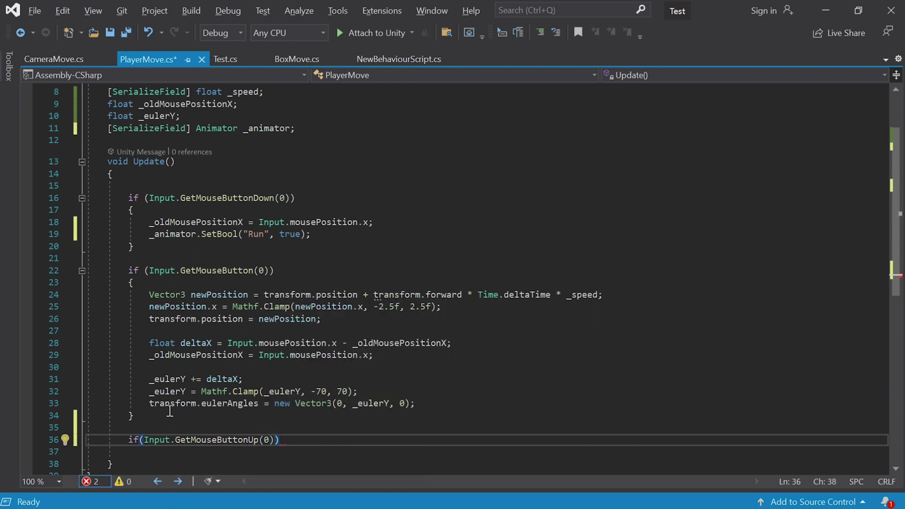
Give the GetMouseButtonUp condition a body that calls _animator.SetBool("Run", false);
{"action": "type", "text": "{"}
{"action": "key", "text": "Return"}
{"action": "type", "text": "_animator.SetBool(\"Run\", true);"}
{"action": "key", "text": "Left"}
{"action": "key", "text": "Left"}
{"action": "key", "text": "BackSpace"}
{"action": "key", "text": "BackSpace"}
{"action": "key", "text": "BackSpace"}
{"action": "key", "text": "BackSpace"}
{"action": "type", "text": "false"}
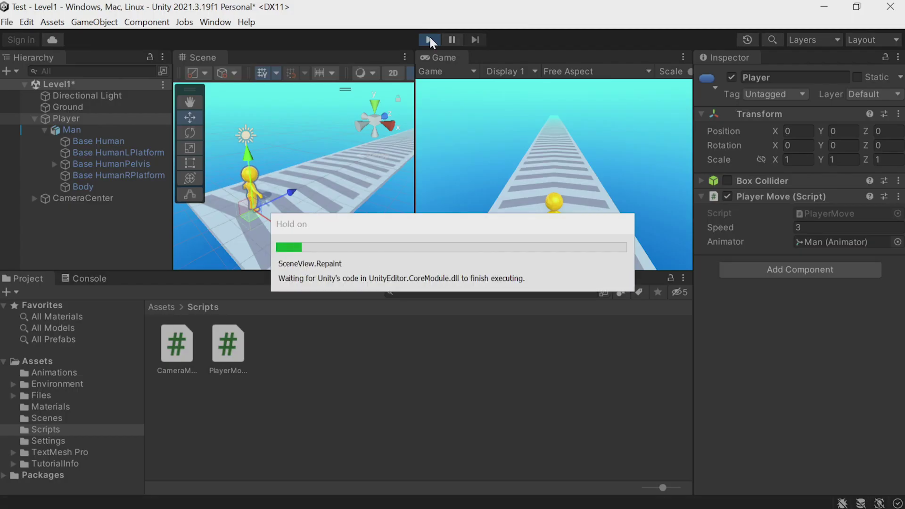
Playtest the level in Unity by steering the player along the track several times and watch the run and idle animations
{"action": "left_click_drag", "start_coordinate": [607, 178], "coordinate": [631, 172]}
{"action": "left_click_drag", "start_coordinate": [485, 168], "coordinate": [512, 90]}
{"action": "left_click_drag", "start_coordinate": [561, 115], "coordinate": [403, 102]}
Enable Loop Time on the Run, Idle and Dance clips in the Animations folder, and stop Play mode
{"action": "left_click", "coordinate": [48, 373]}
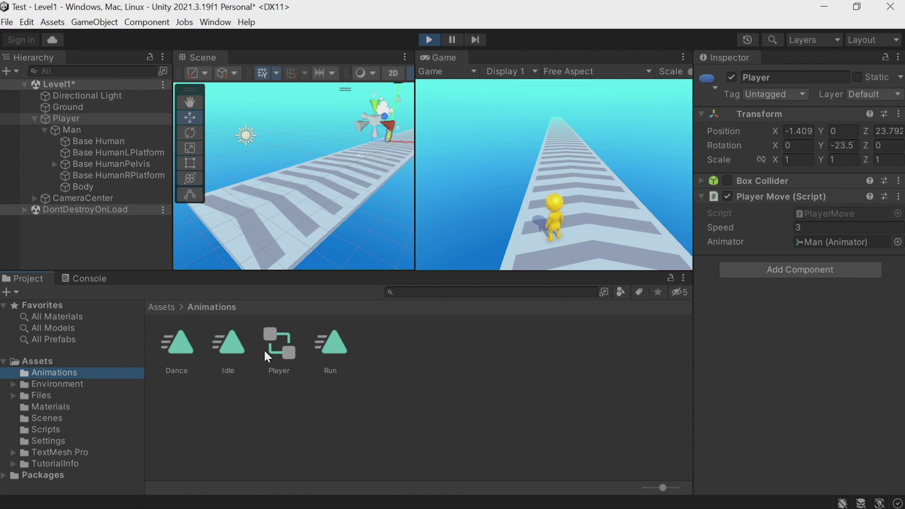
{"action": "left_click", "coordinate": [334, 354]}
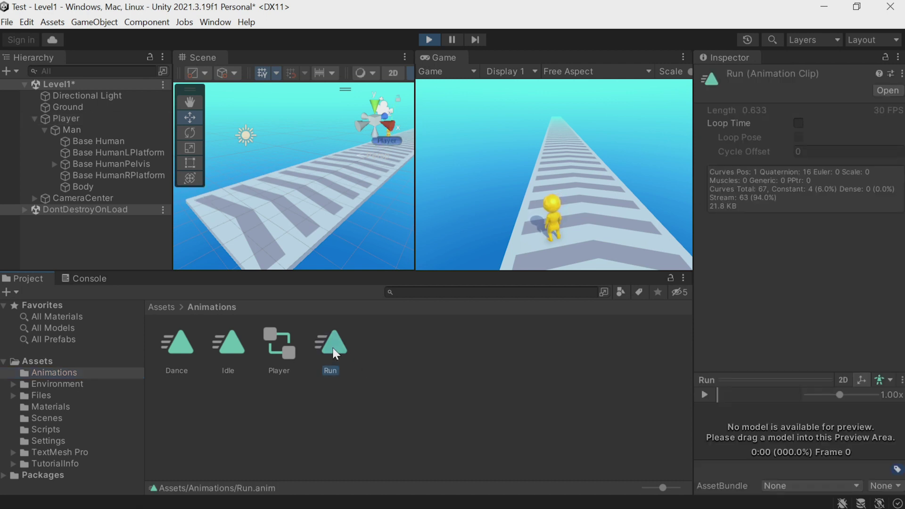
{"action": "left_click", "coordinate": [799, 124]}
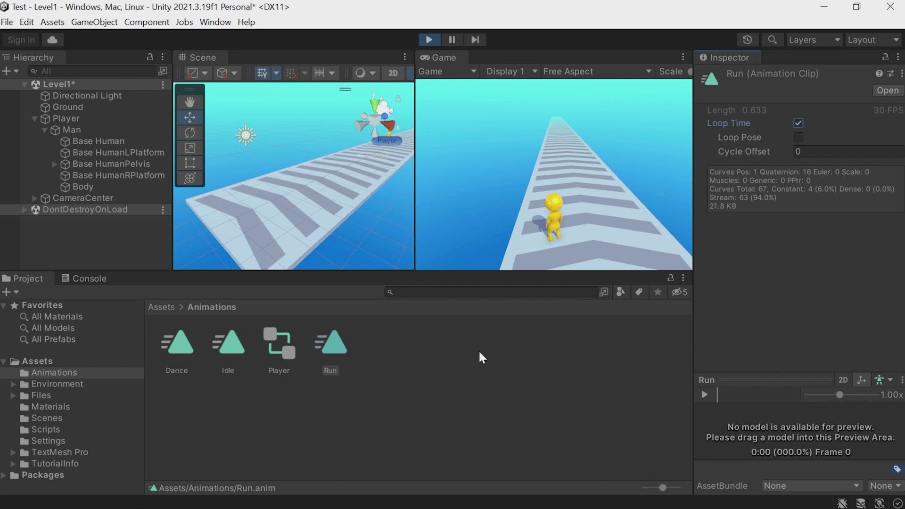
{"action": "left_click", "coordinate": [241, 360]}
{"action": "left_click", "coordinate": [799, 124]}
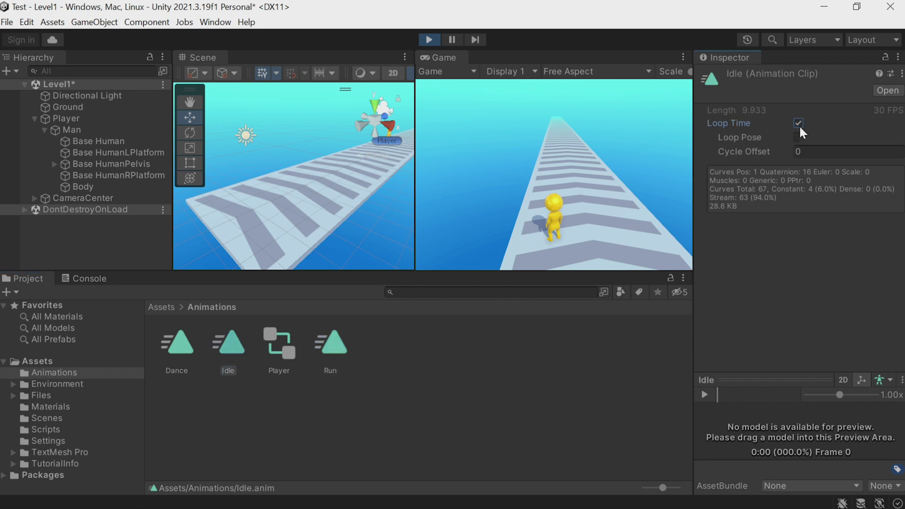
{"action": "left_click", "coordinate": [180, 363]}
{"action": "left_click", "coordinate": [799, 124]}
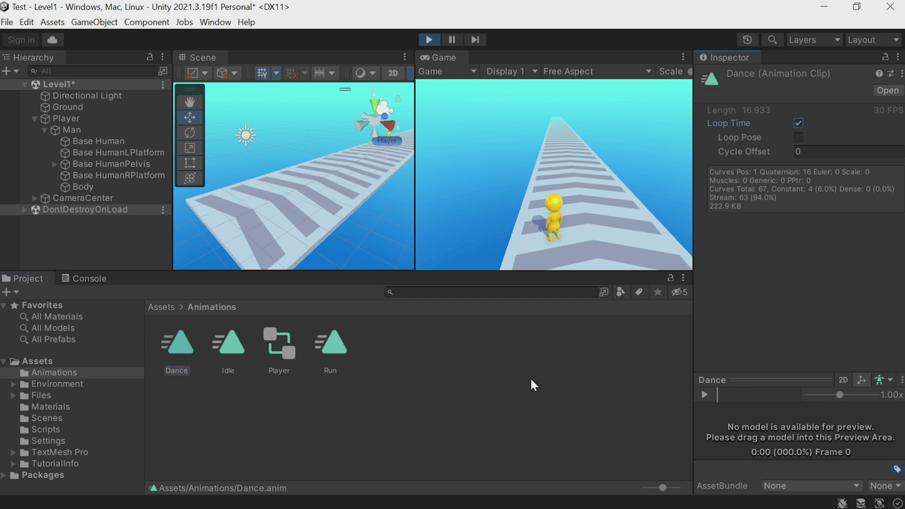
{"action": "left_click", "coordinate": [429, 40]}
Open the Player controller from Man's Animator component, check its Run and Dance parameters, and return to the Scene view
{"action": "left_click", "coordinate": [92, 129]}
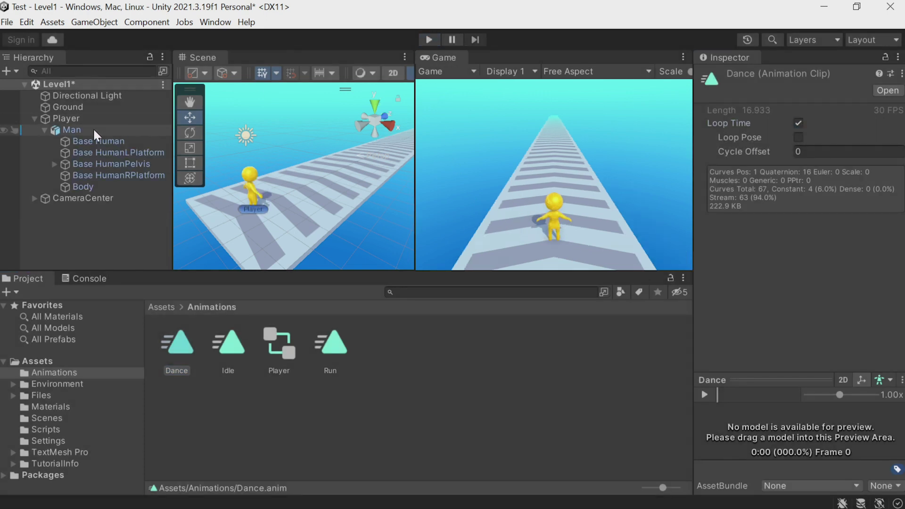
{"action": "left_click", "coordinate": [819, 211]}
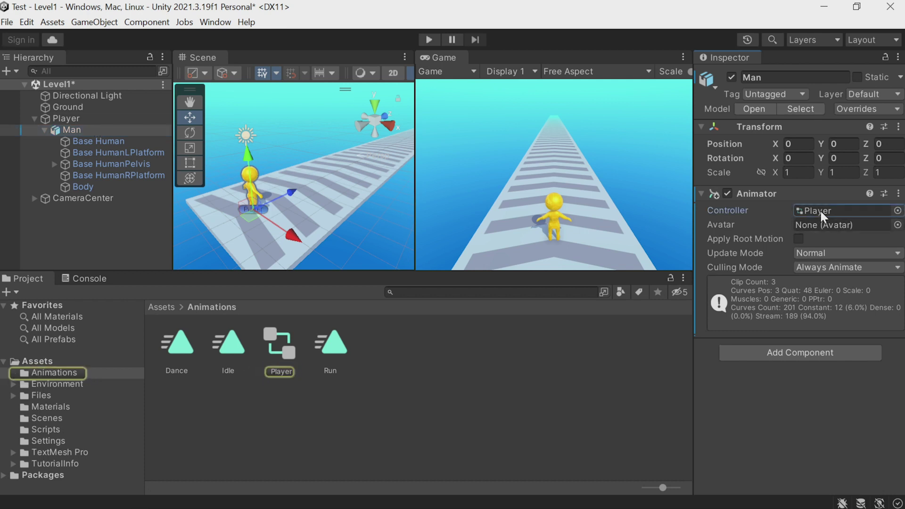
{"action": "double_click", "coordinate": [819, 209]}
{"action": "left_click", "coordinate": [239, 71]}
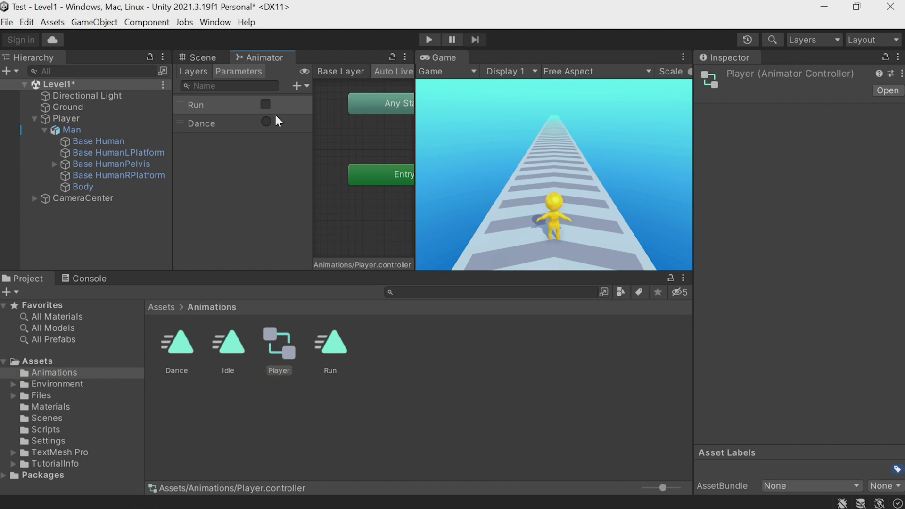
{"action": "left_click", "coordinate": [203, 57]}
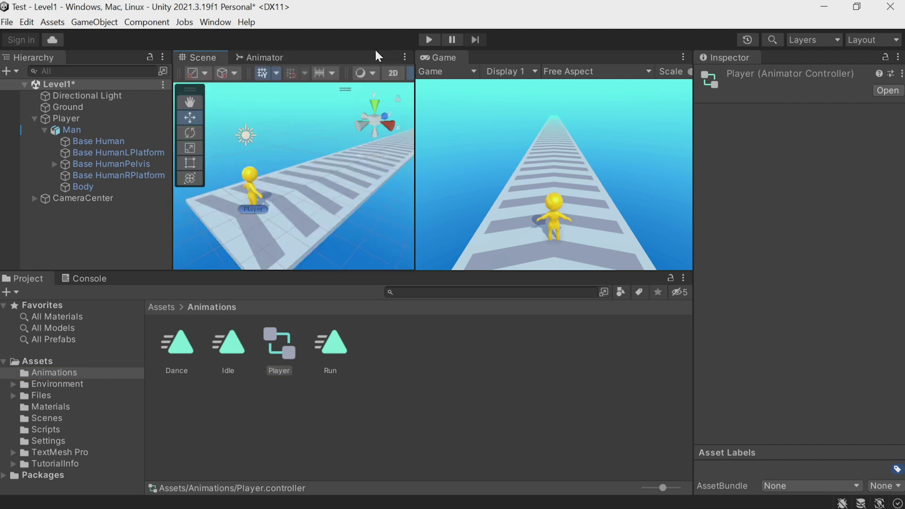
Run the level again and steer the player to both sides to check that the run animation loops
{"action": "left_click", "coordinate": [420, 40]}
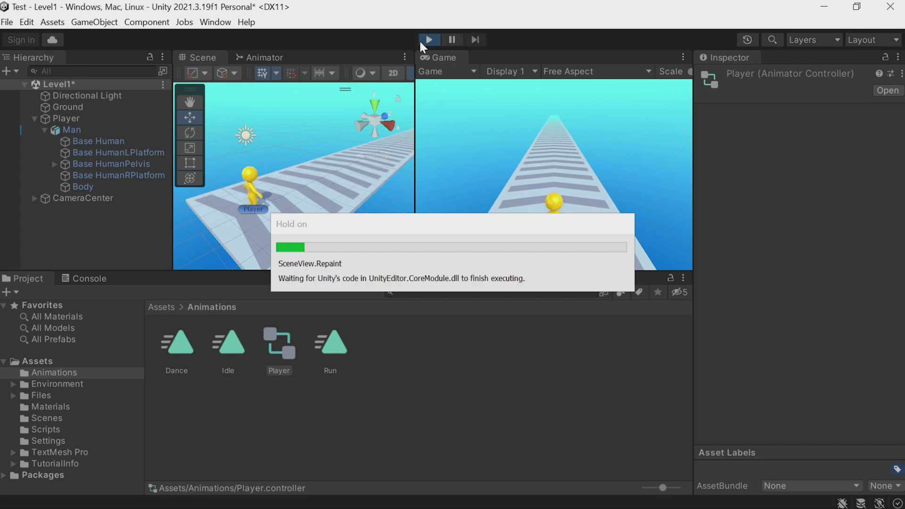
{"action": "left_click_drag", "start_coordinate": [604, 150], "coordinate": [491, 138]}
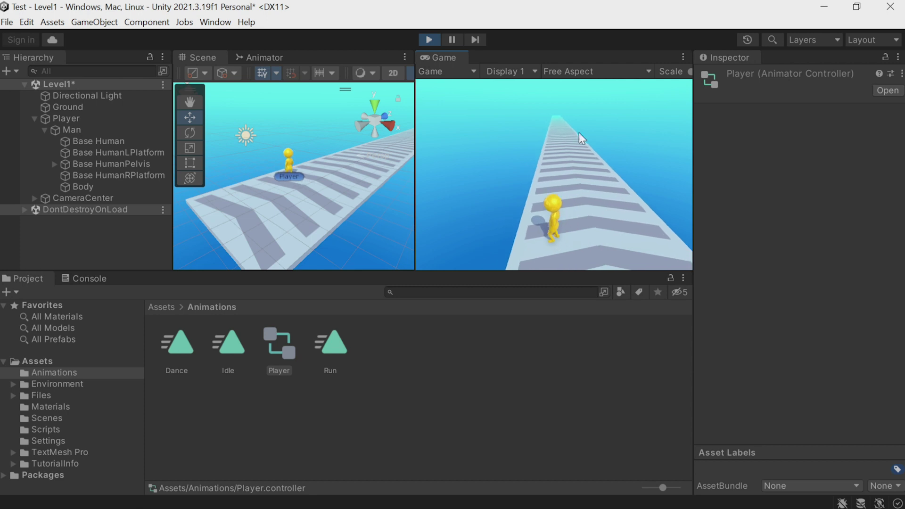
{"action": "left_click_drag", "start_coordinate": [662, 128], "coordinate": [733, 157]}
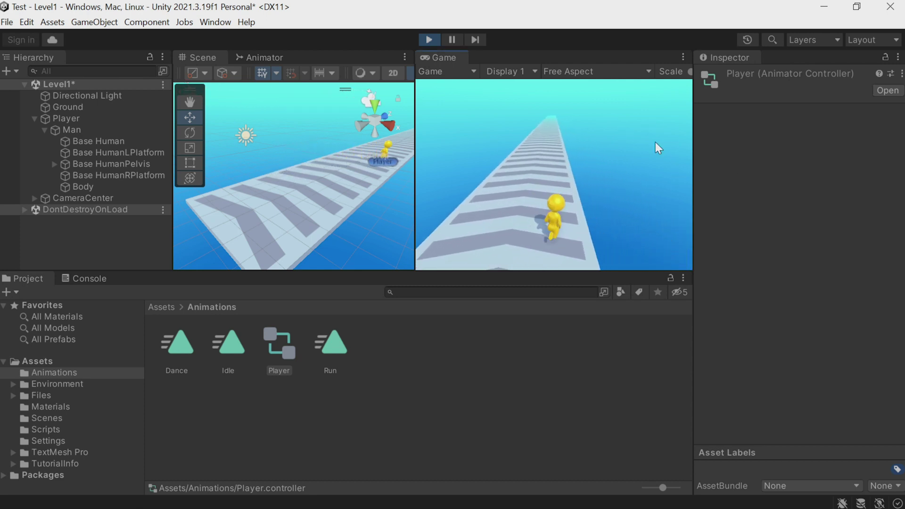